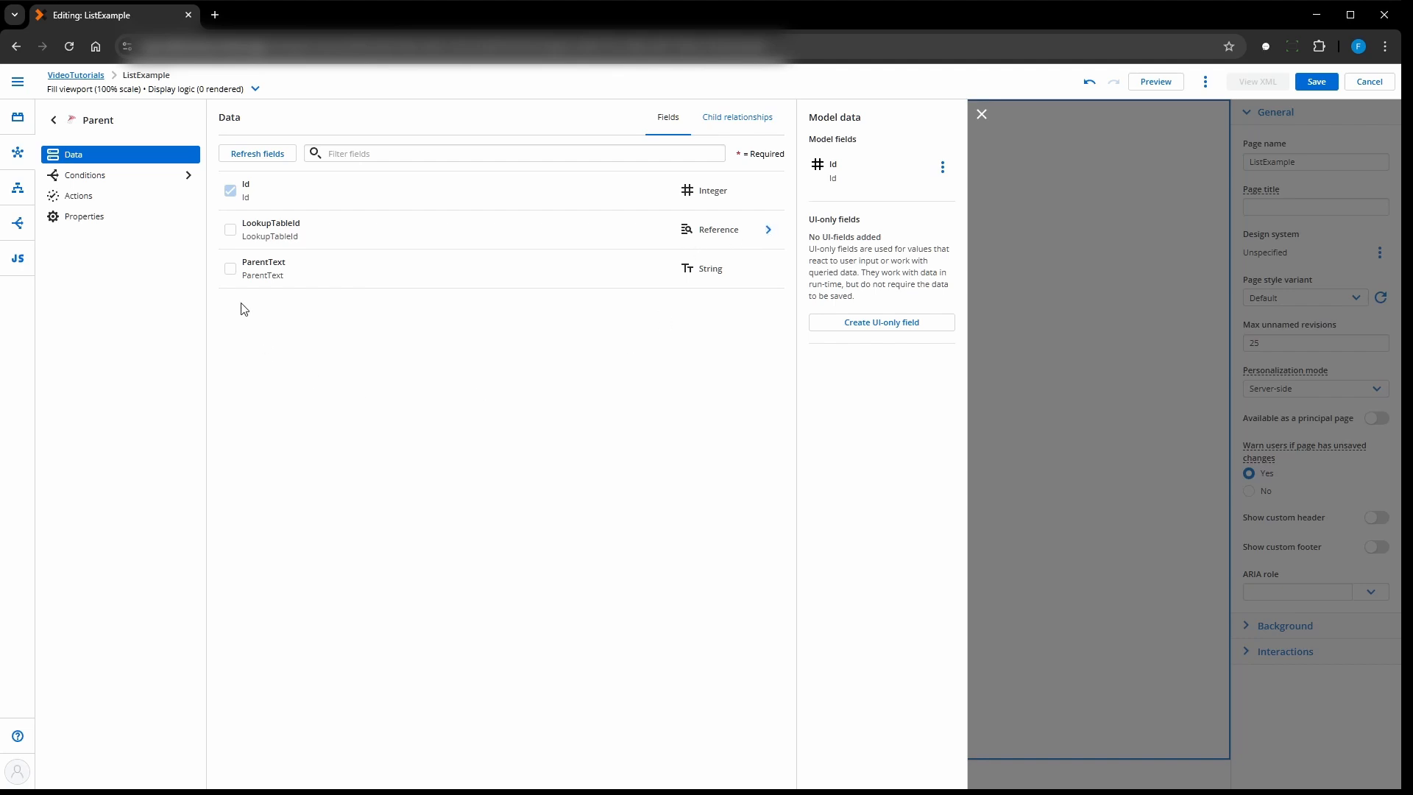
# - Include ParentText and LookupTableId in the Parent model, plus OtherData and SomeDescription from the related lookup object
pyautogui.click(229, 269)
pyautogui.click(231, 232)
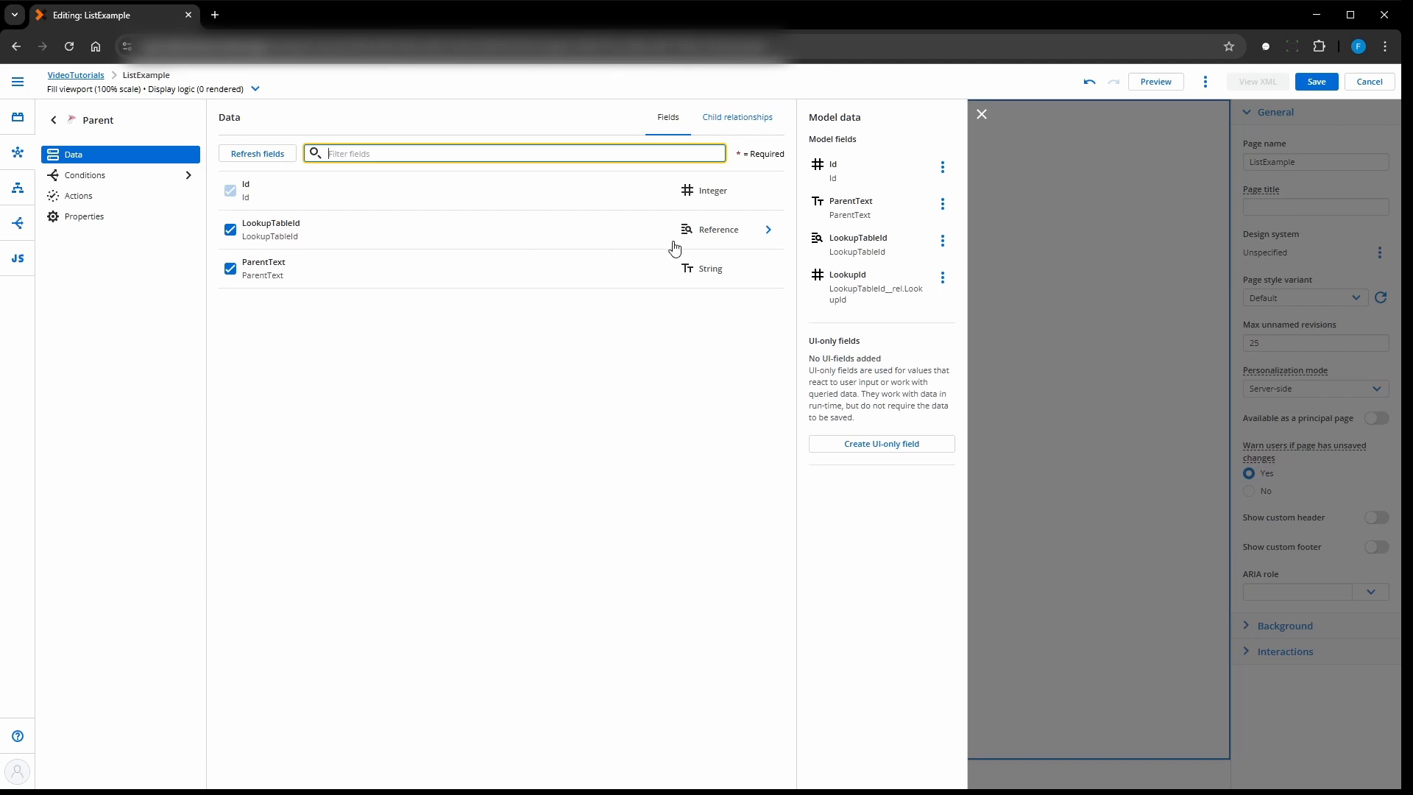
pyautogui.click(768, 230)
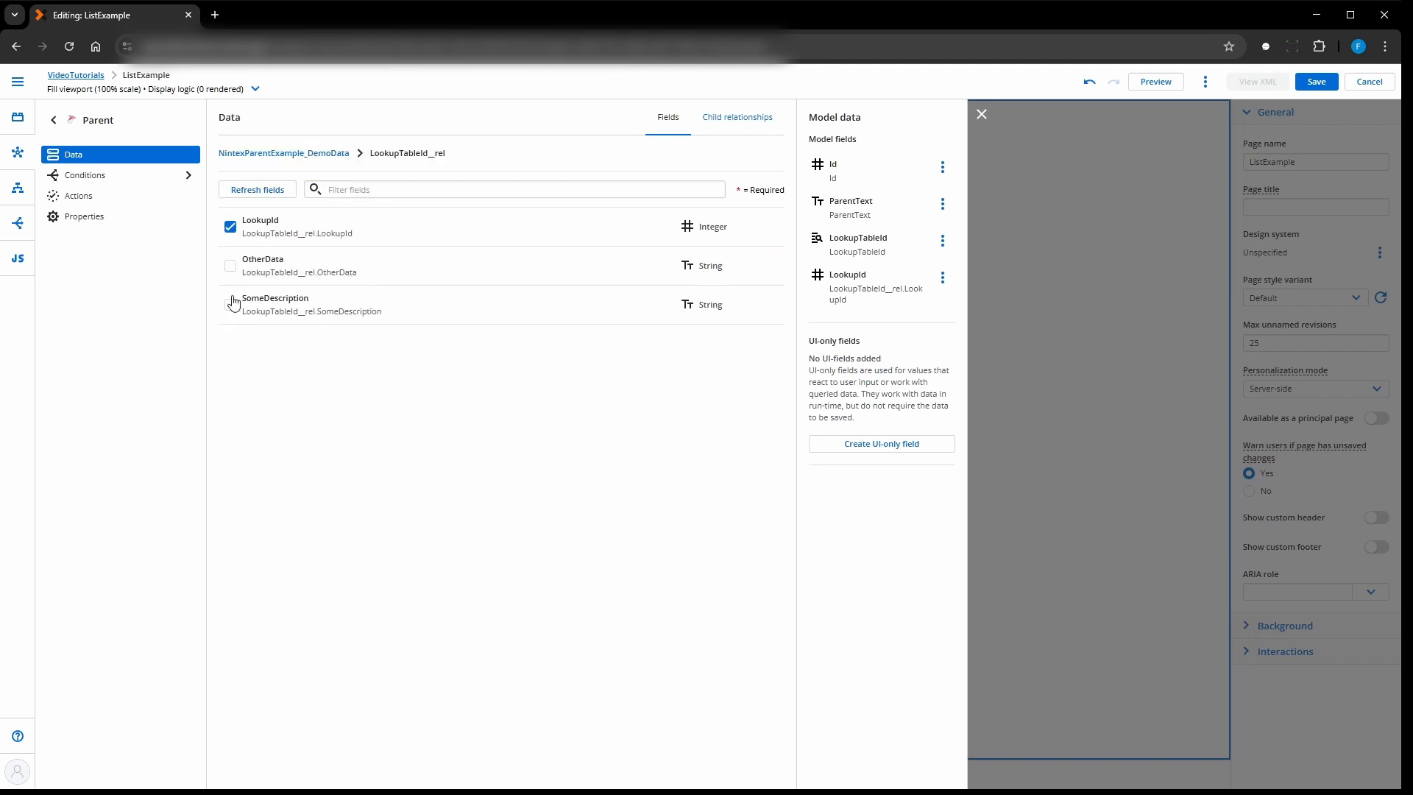
pyautogui.click(230, 305)
pyautogui.click(230, 266)
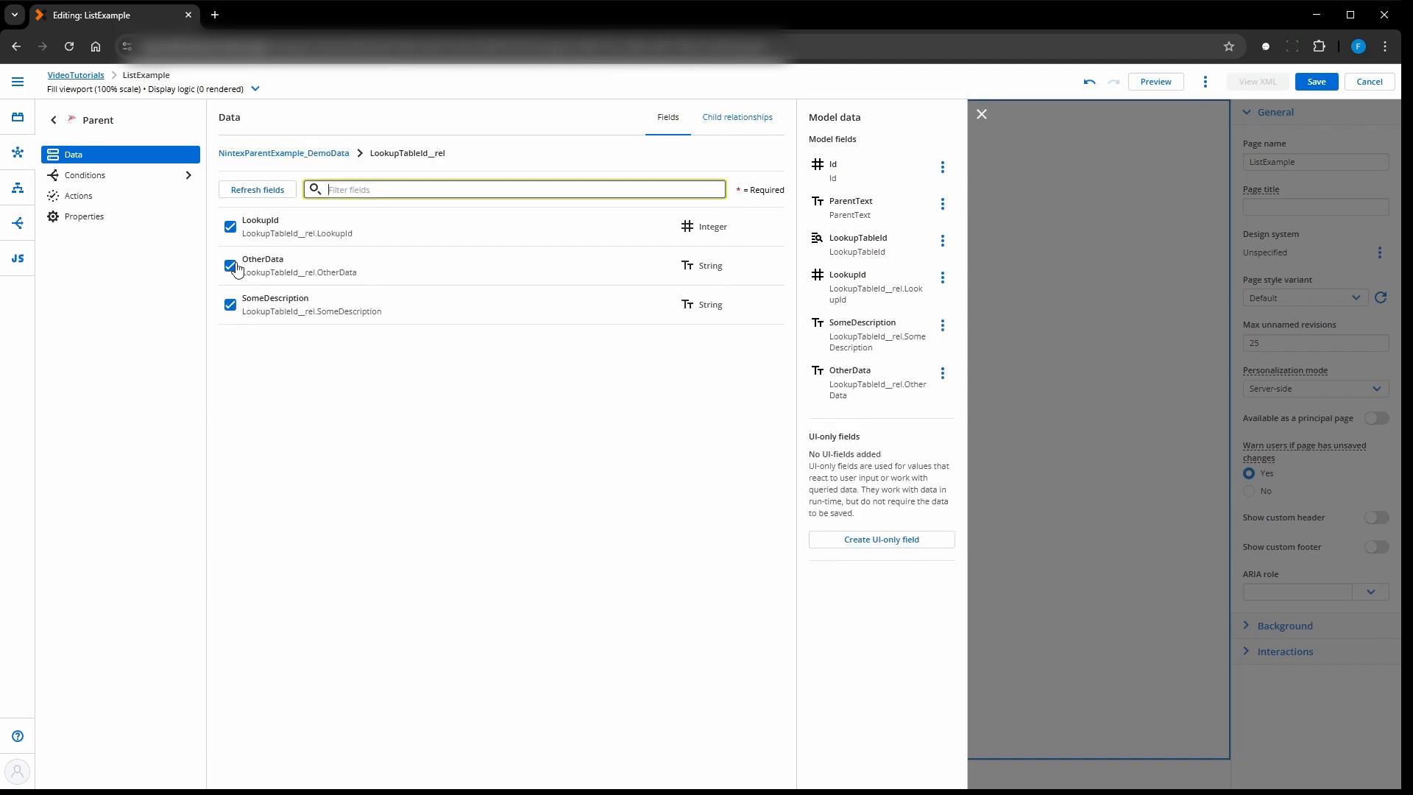
pyautogui.click(259, 153)
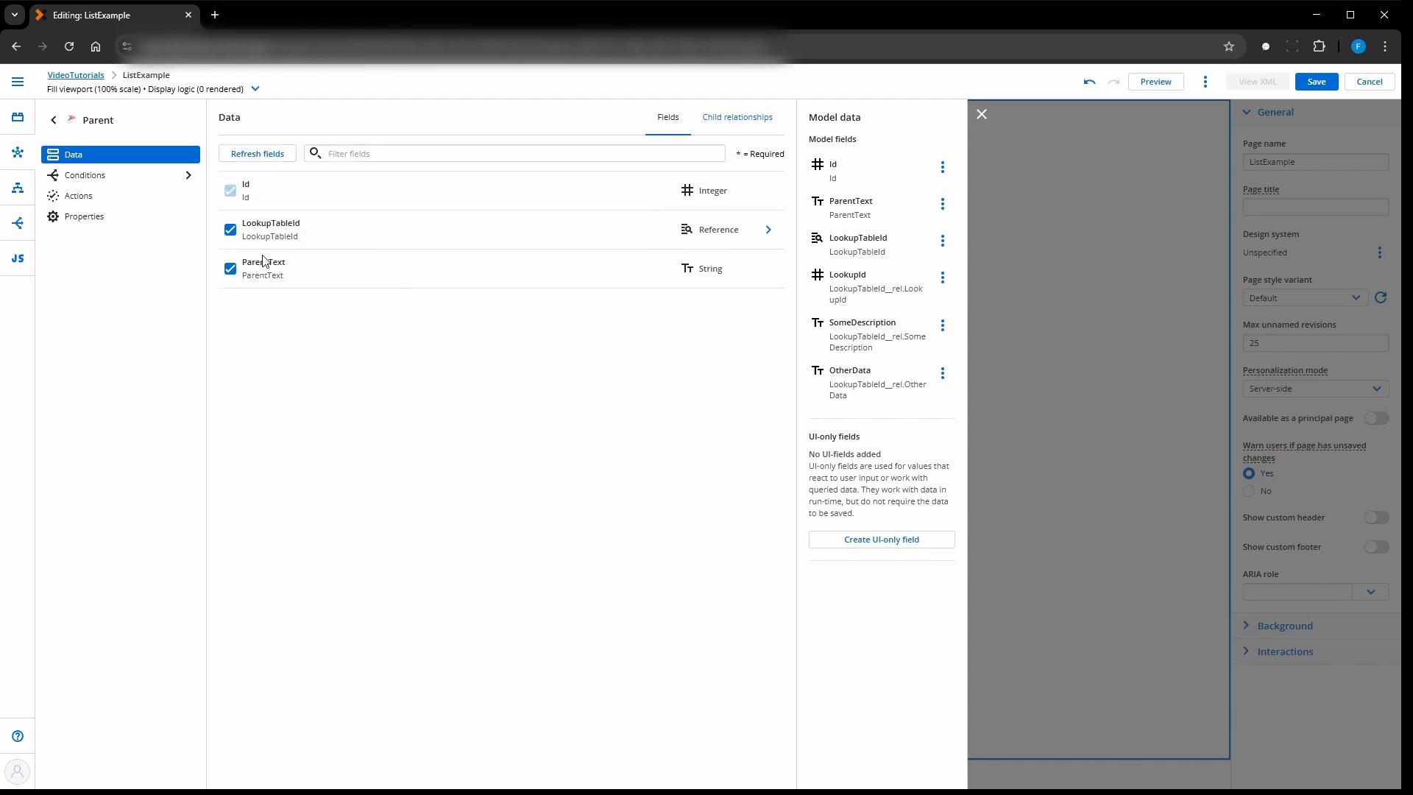
# - Override the Parent model's Id field metadata to make it read-only, and save the page
pyautogui.click(886, 176)
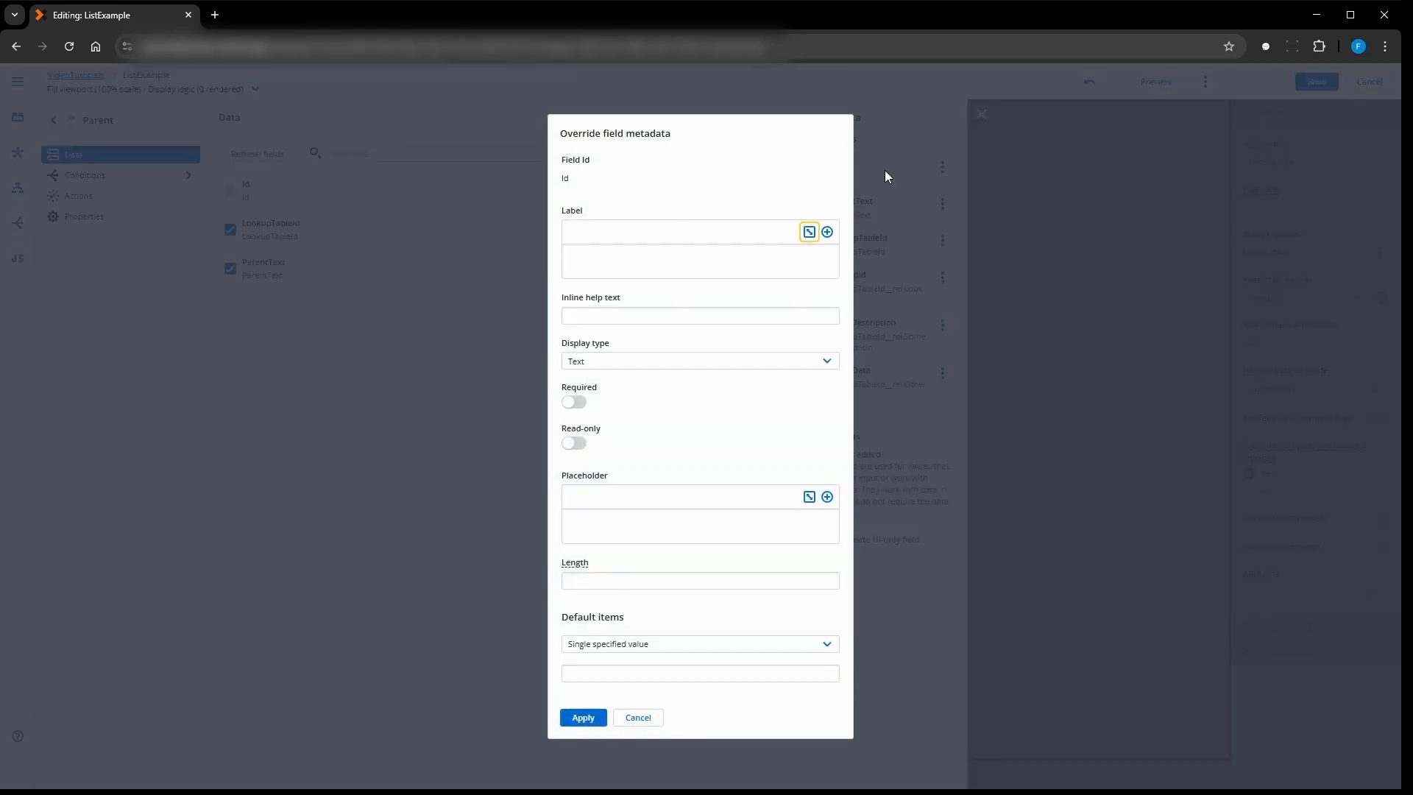
pyautogui.click(575, 443)
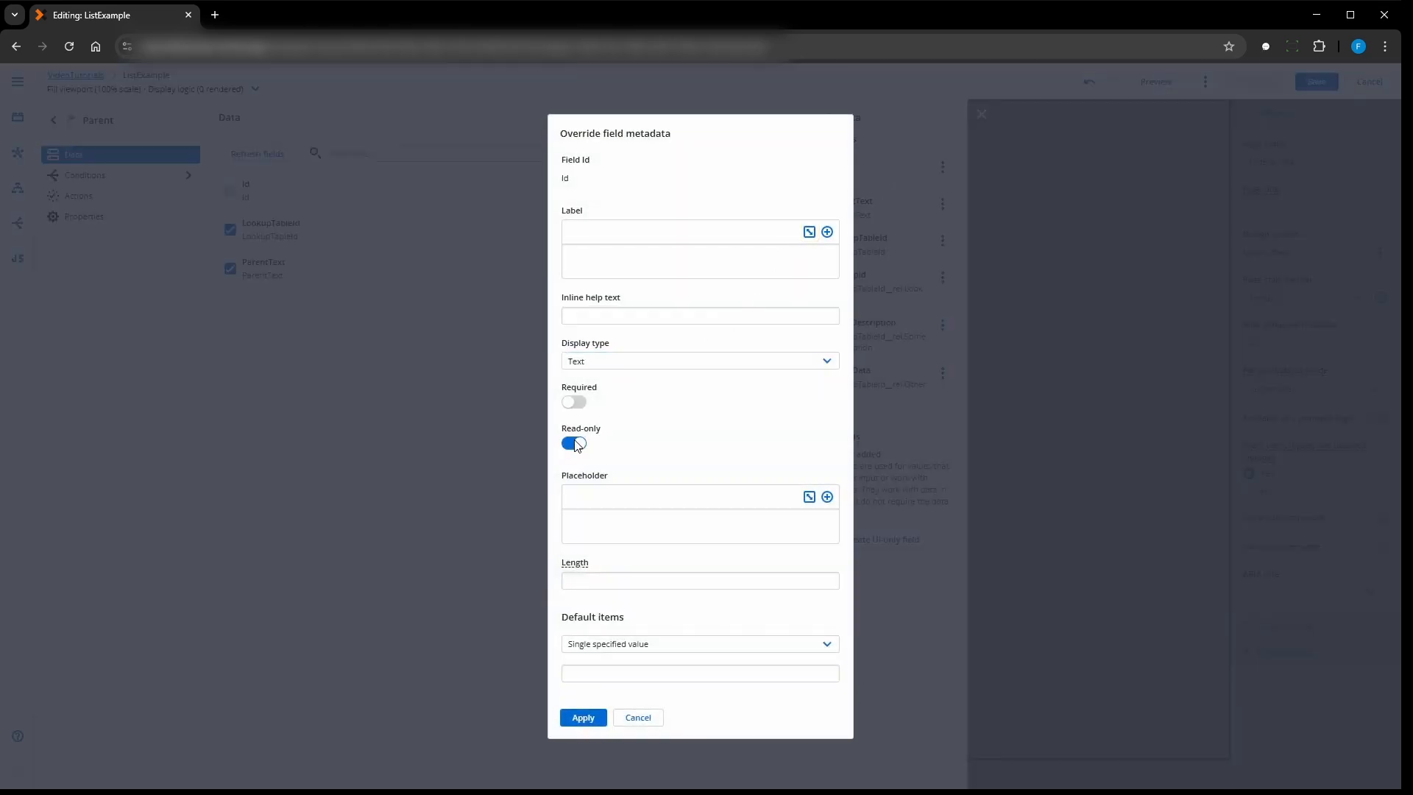
pyautogui.click(579, 717)
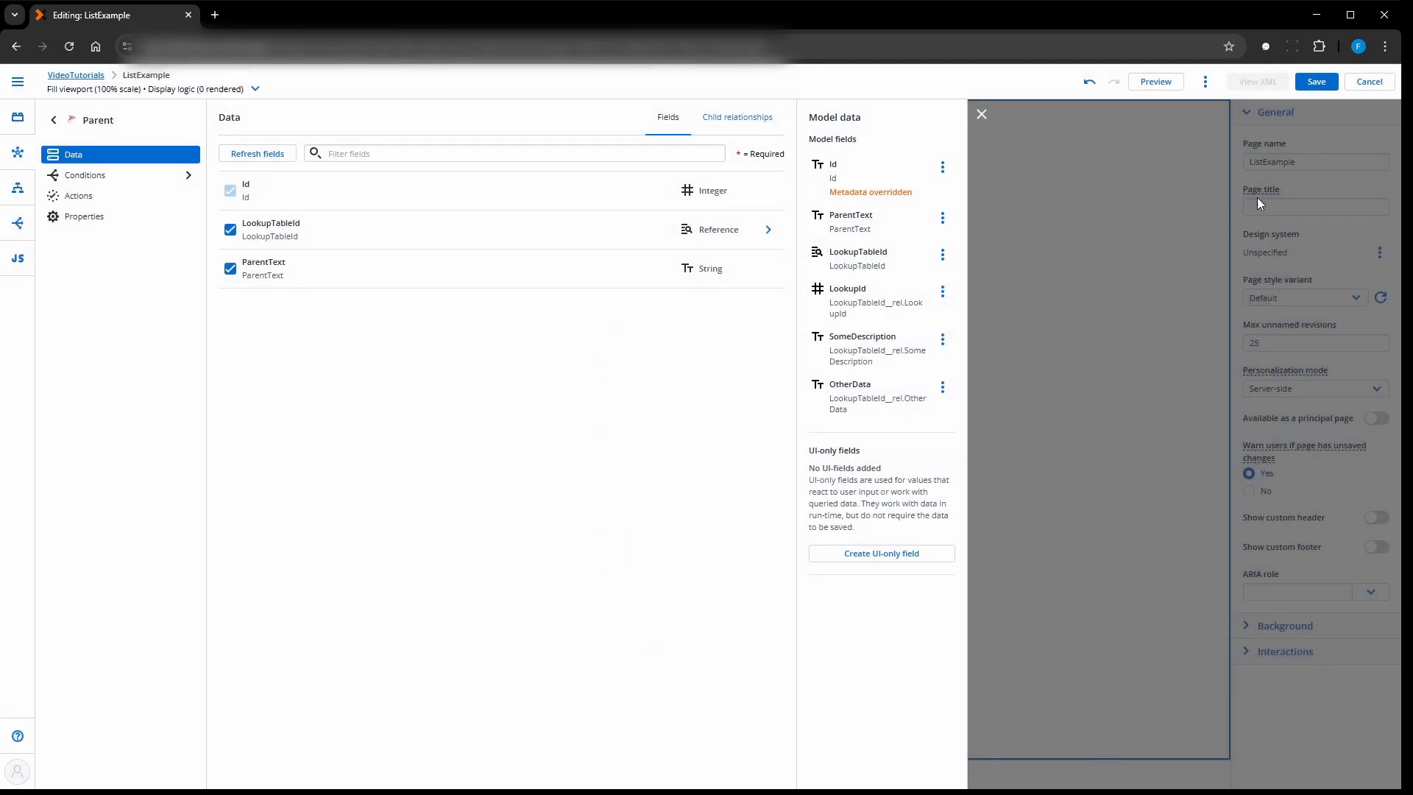
pyautogui.click(1308, 84)
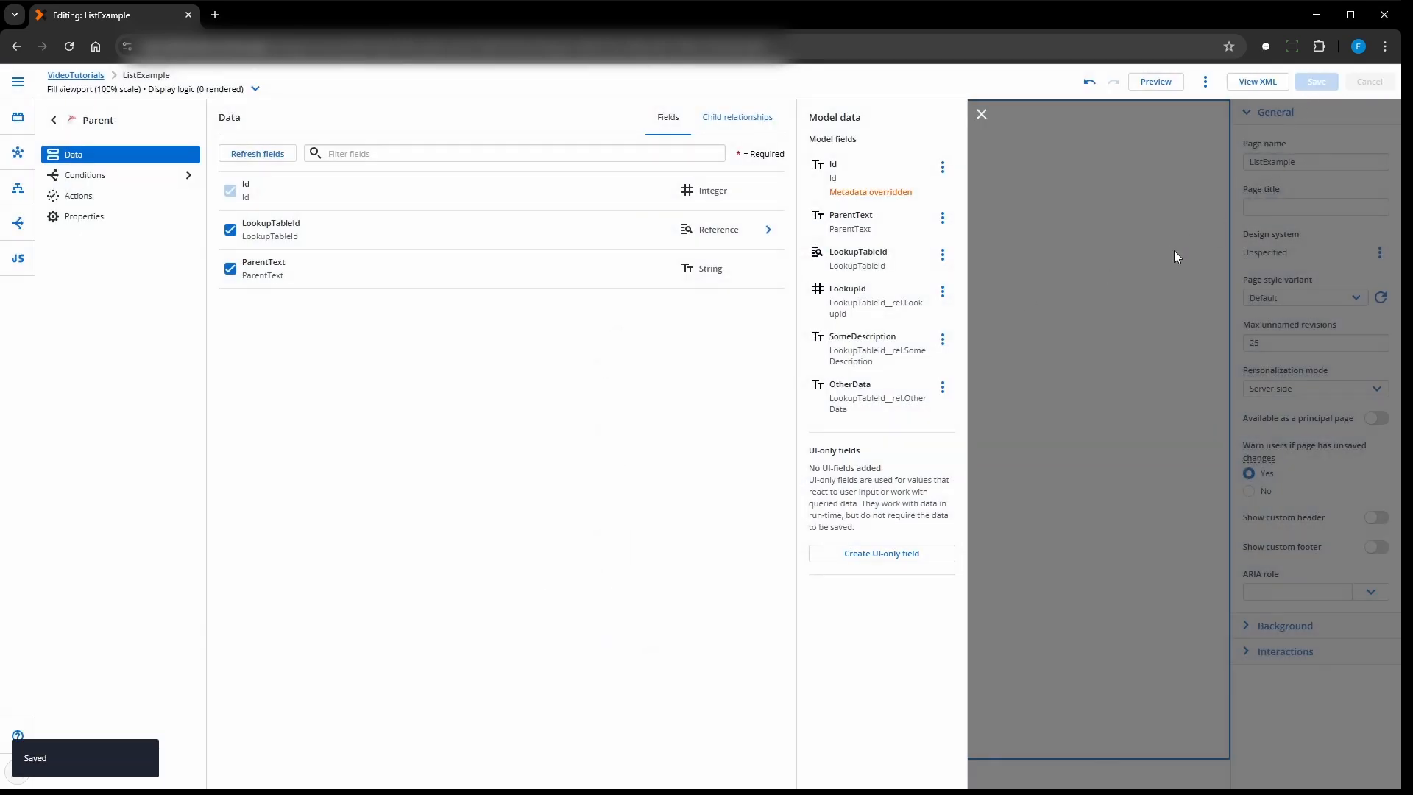
pyautogui.click(982, 114)
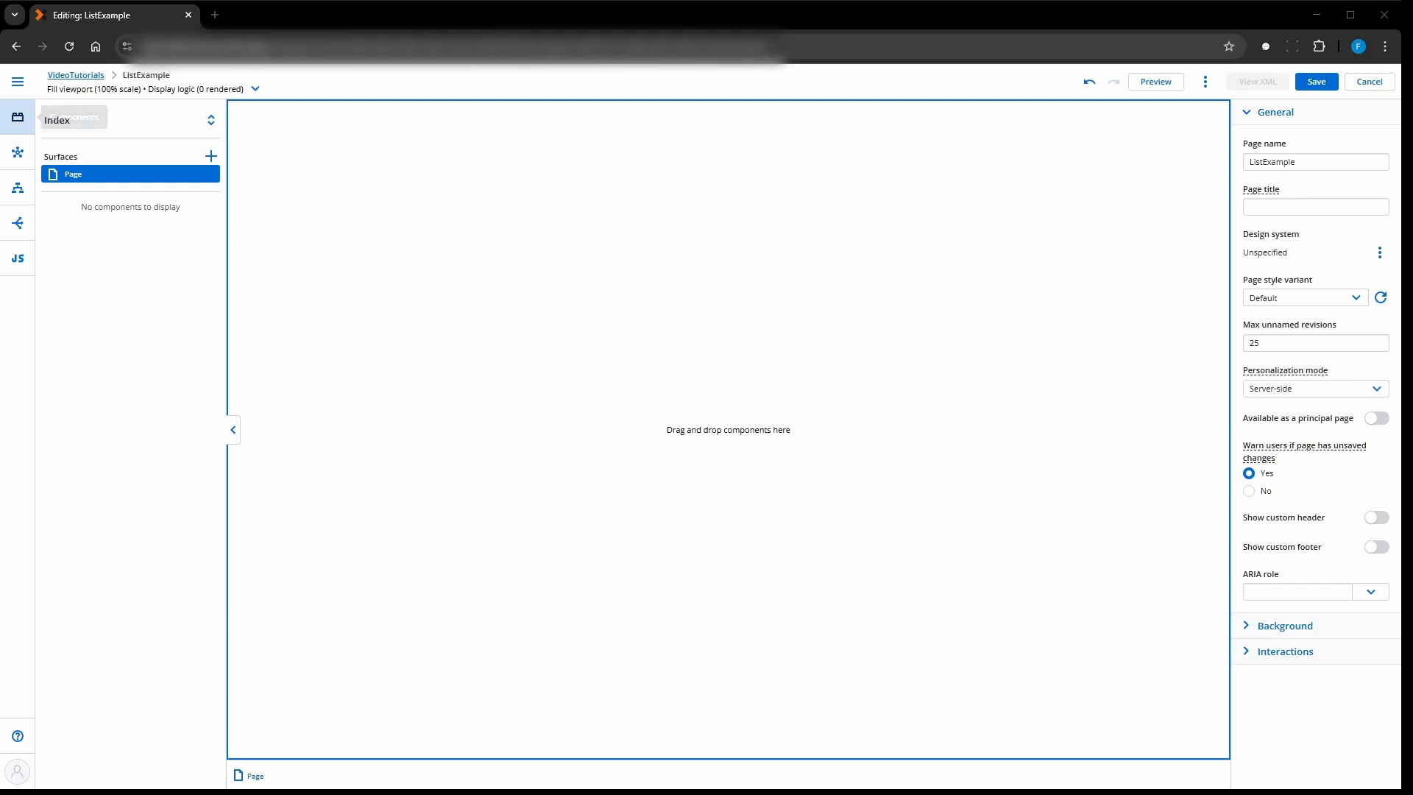
# - Add a table to the page with the Parent model fields Id, ParentText, SomeDescription and OtherData
pyautogui.click(18, 117)
pyautogui.moveTo(72, 511); pyautogui.dragTo(531, 366)
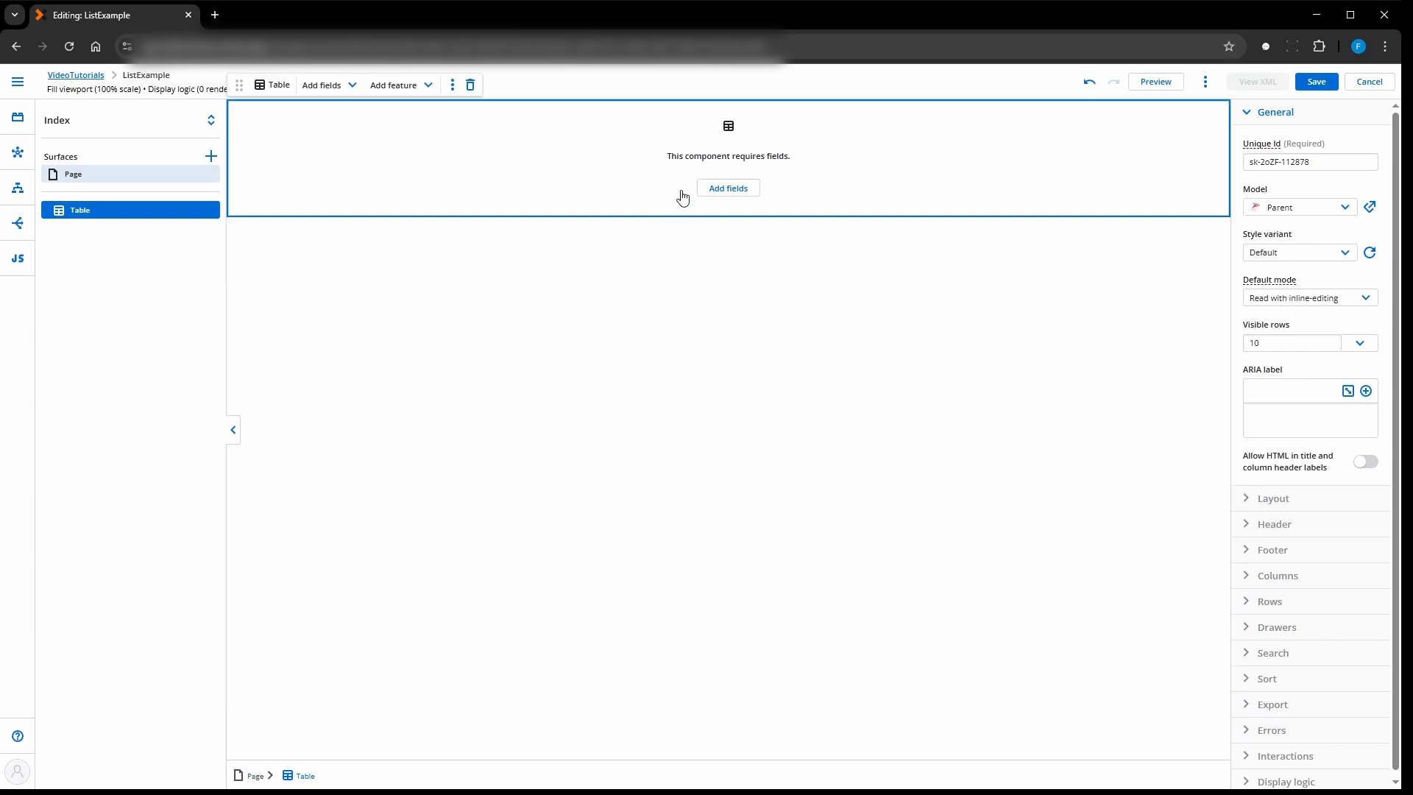
pyautogui.click(726, 189)
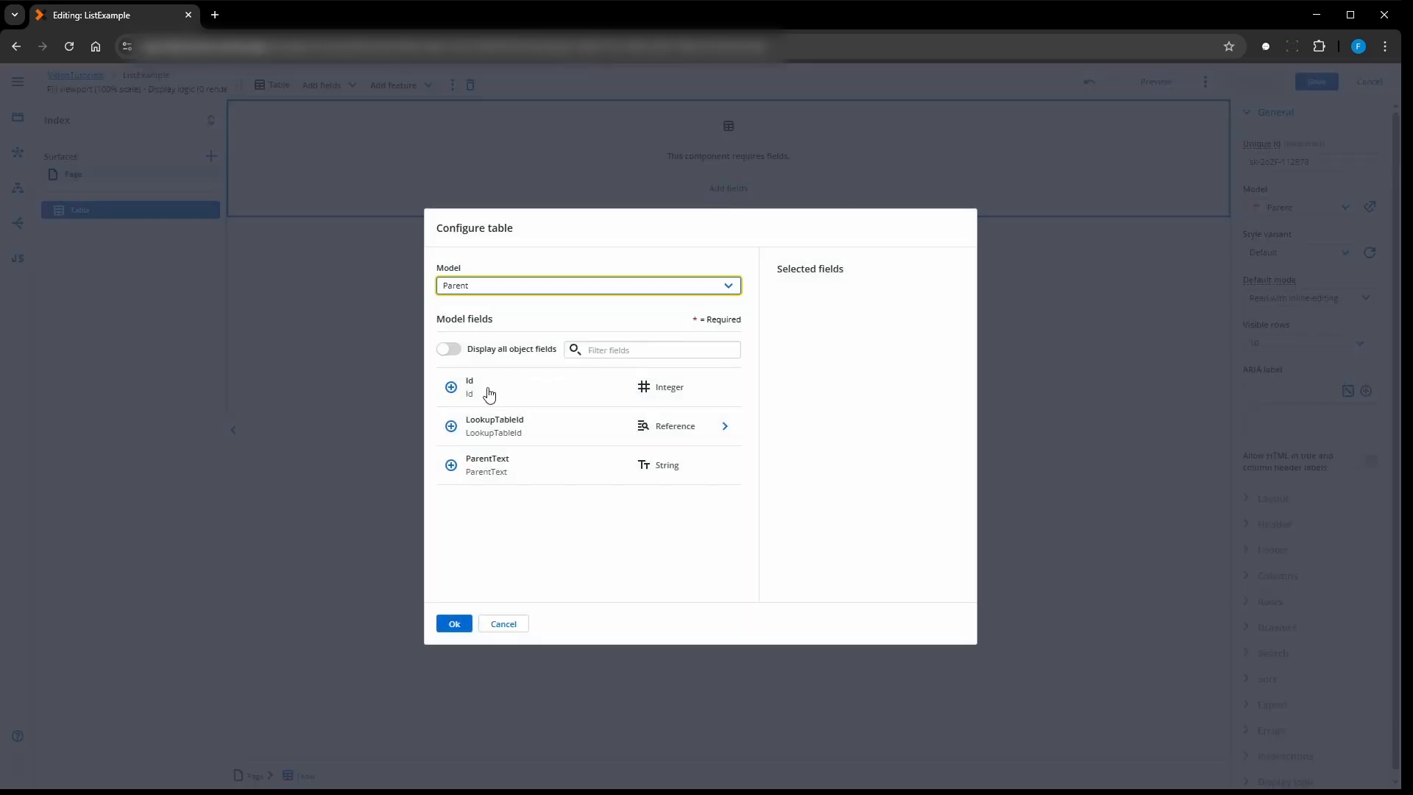
pyautogui.click(451, 387)
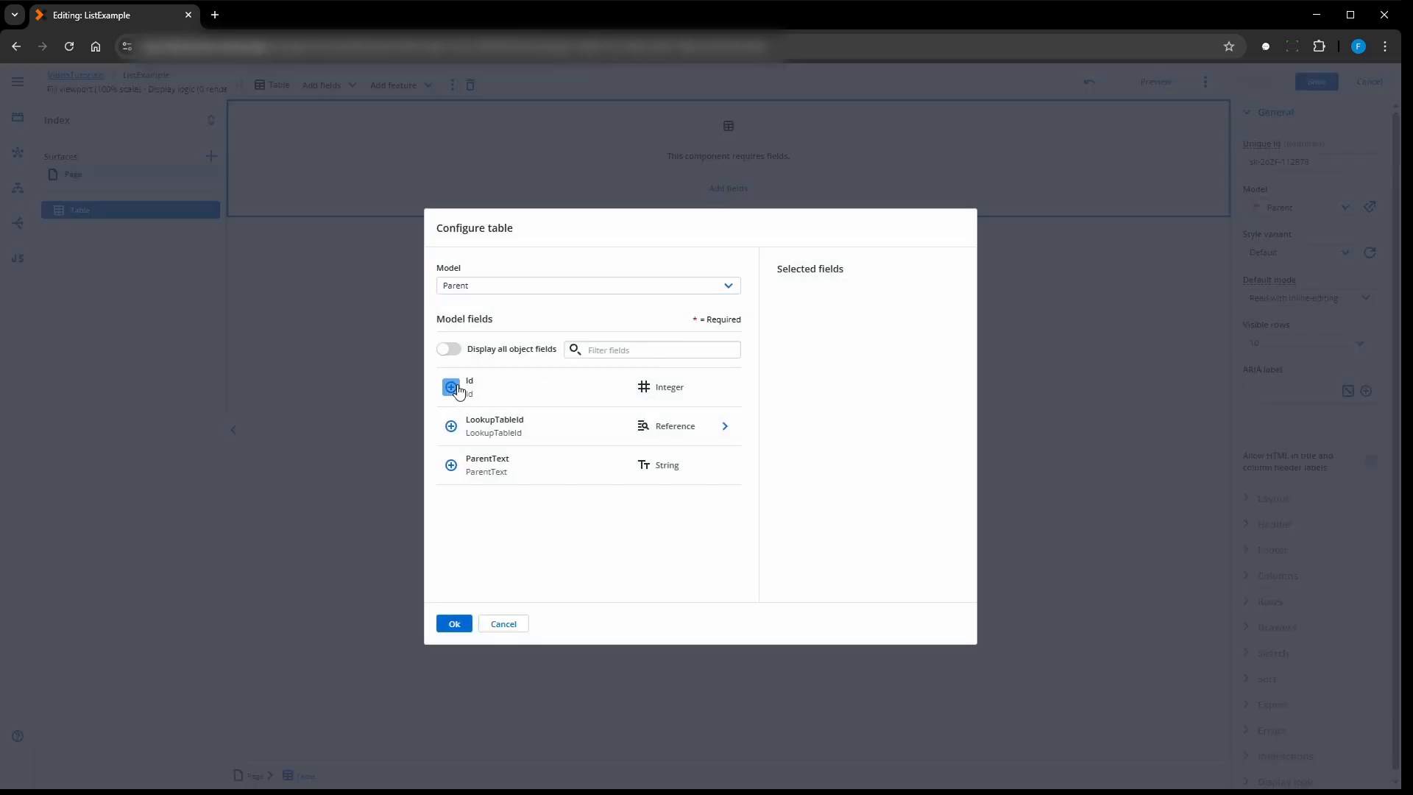
pyautogui.click(452, 465)
pyautogui.click(724, 426)
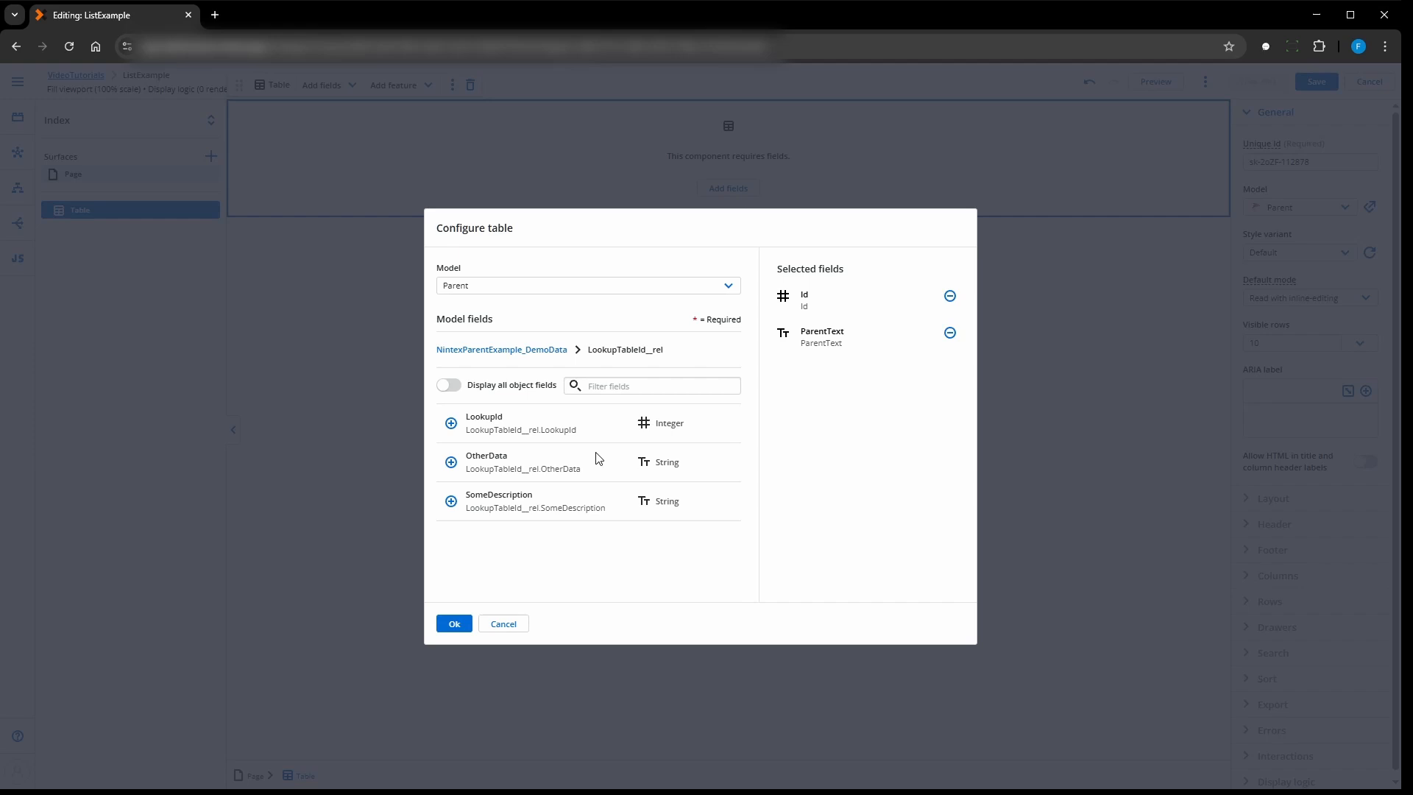
pyautogui.click(451, 501)
pyautogui.click(451, 461)
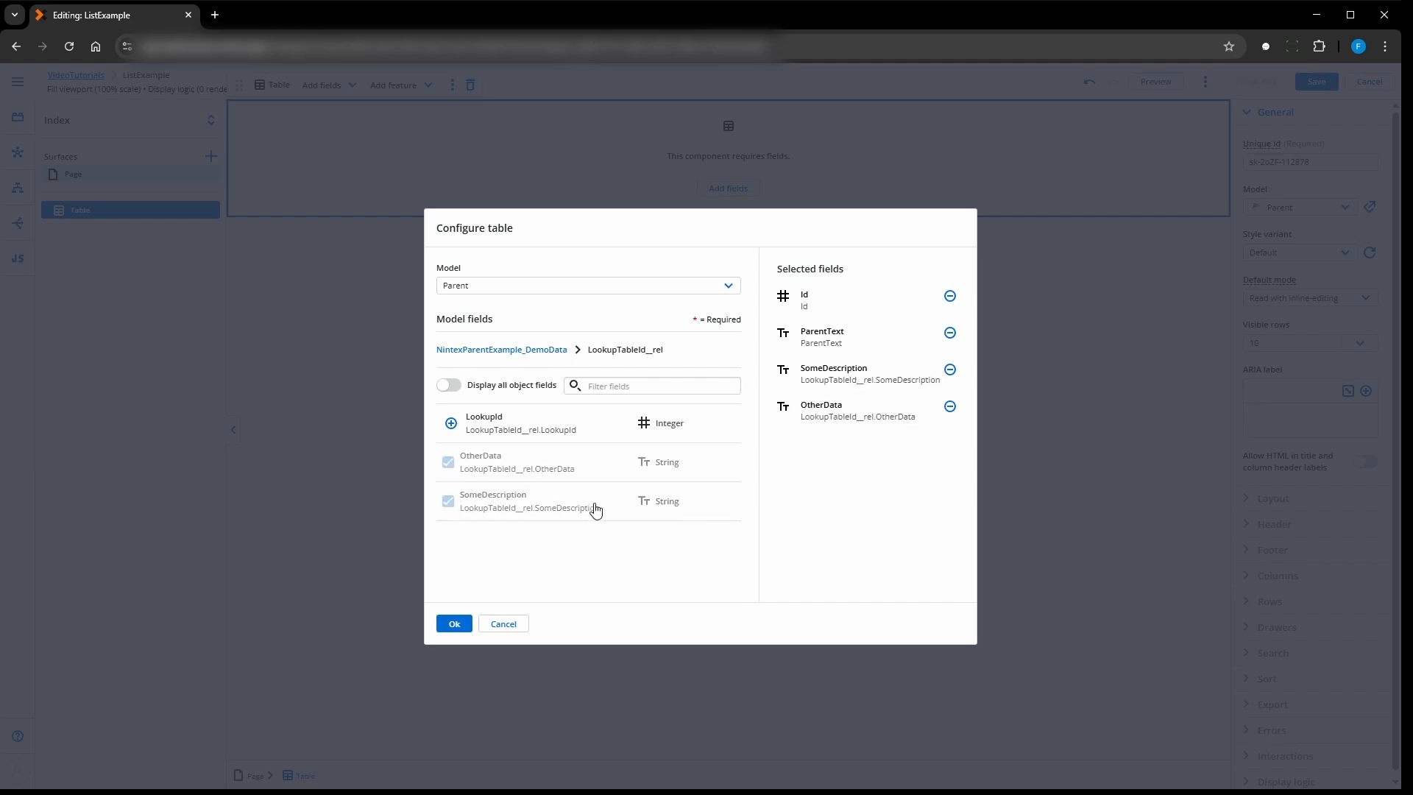
pyautogui.click(451, 626)
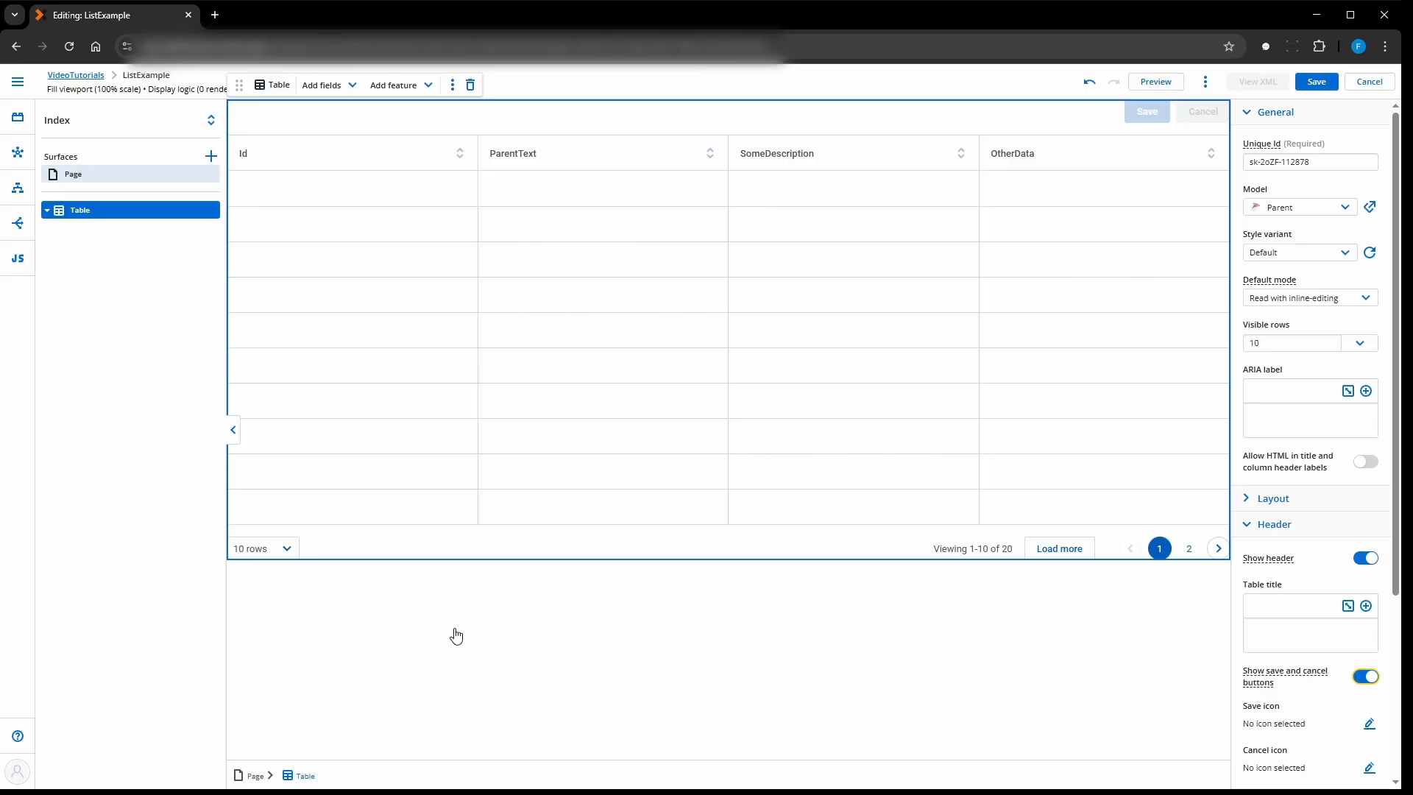
# - Set the table's default mode to Edit and hide its save and cancel buttons
pyautogui.click(1280, 298)
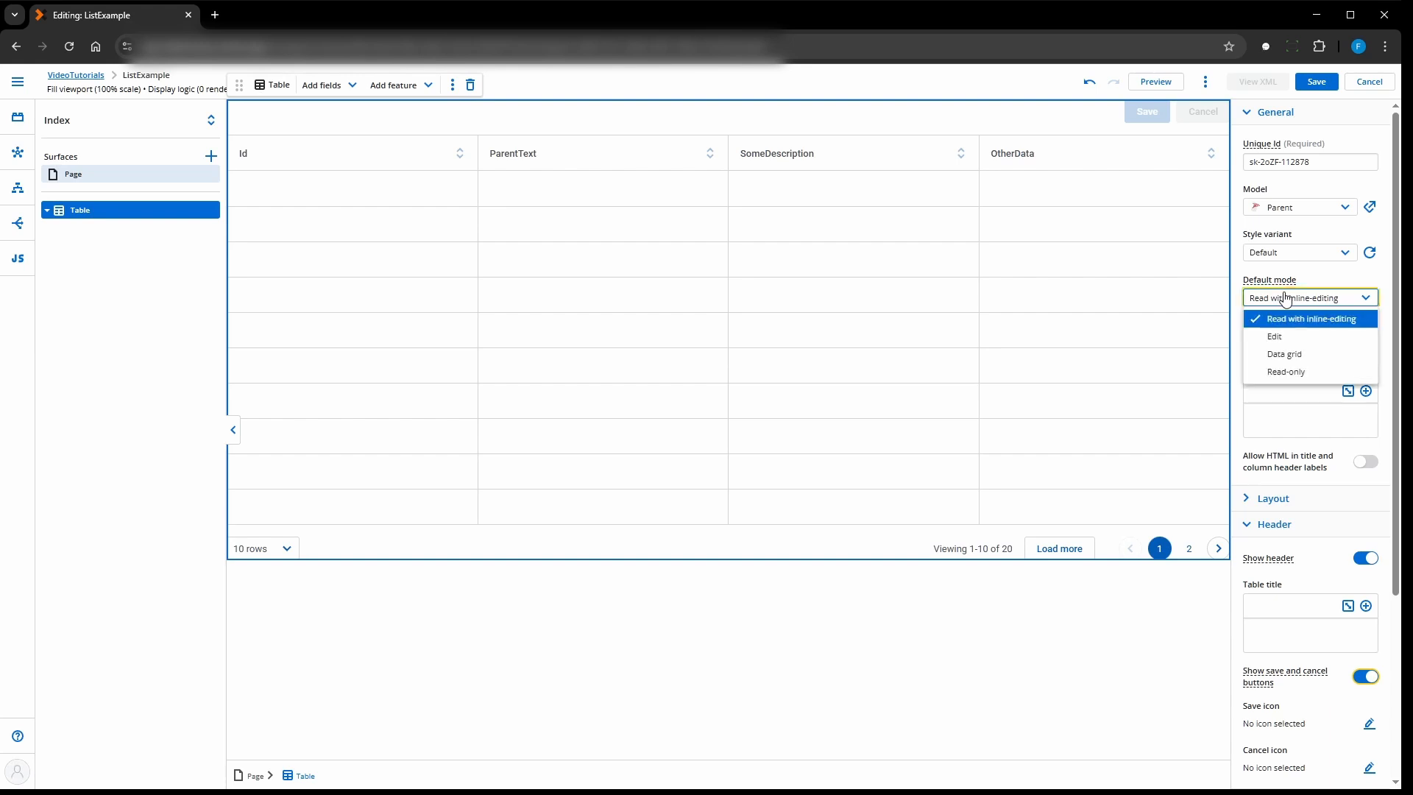
pyautogui.click(1276, 337)
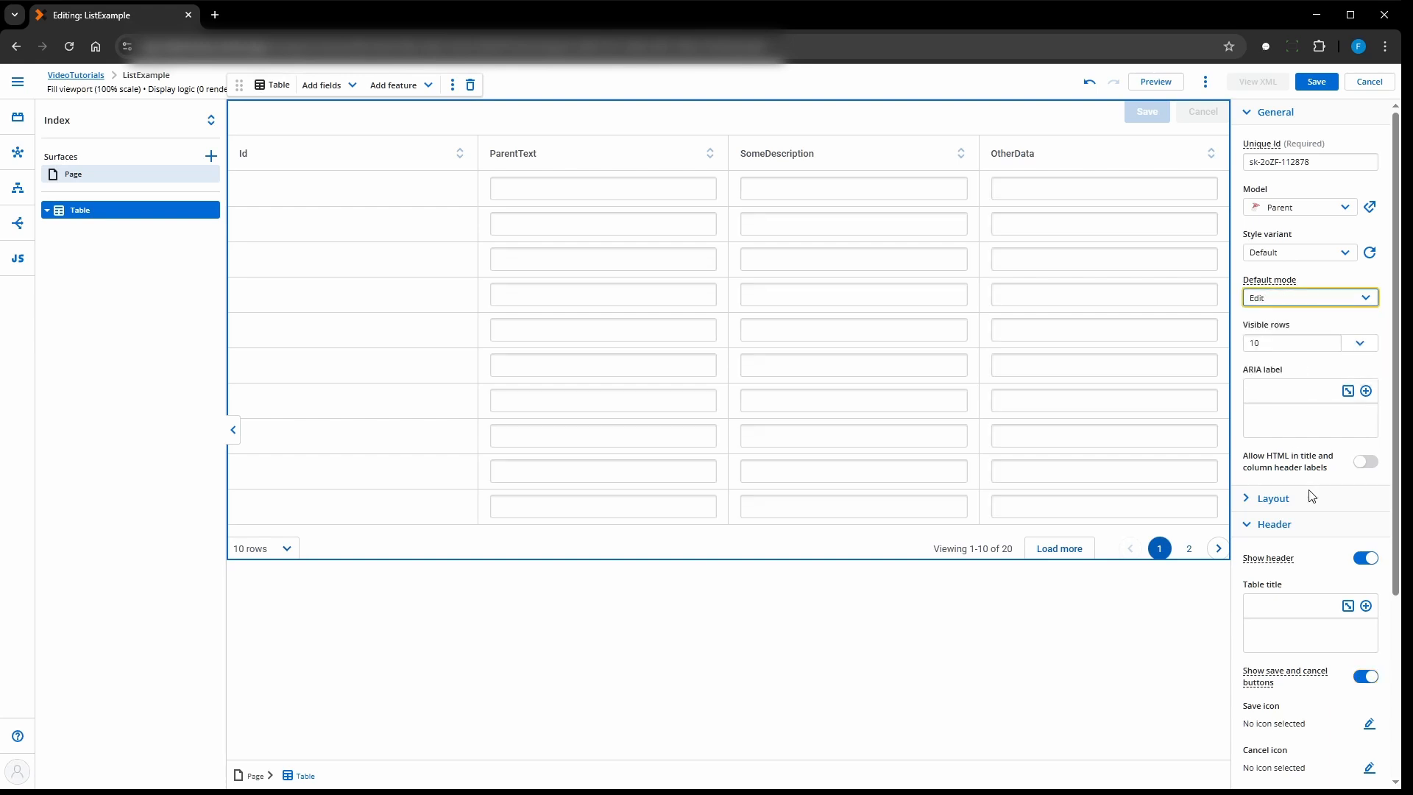
pyautogui.click(1366, 677)
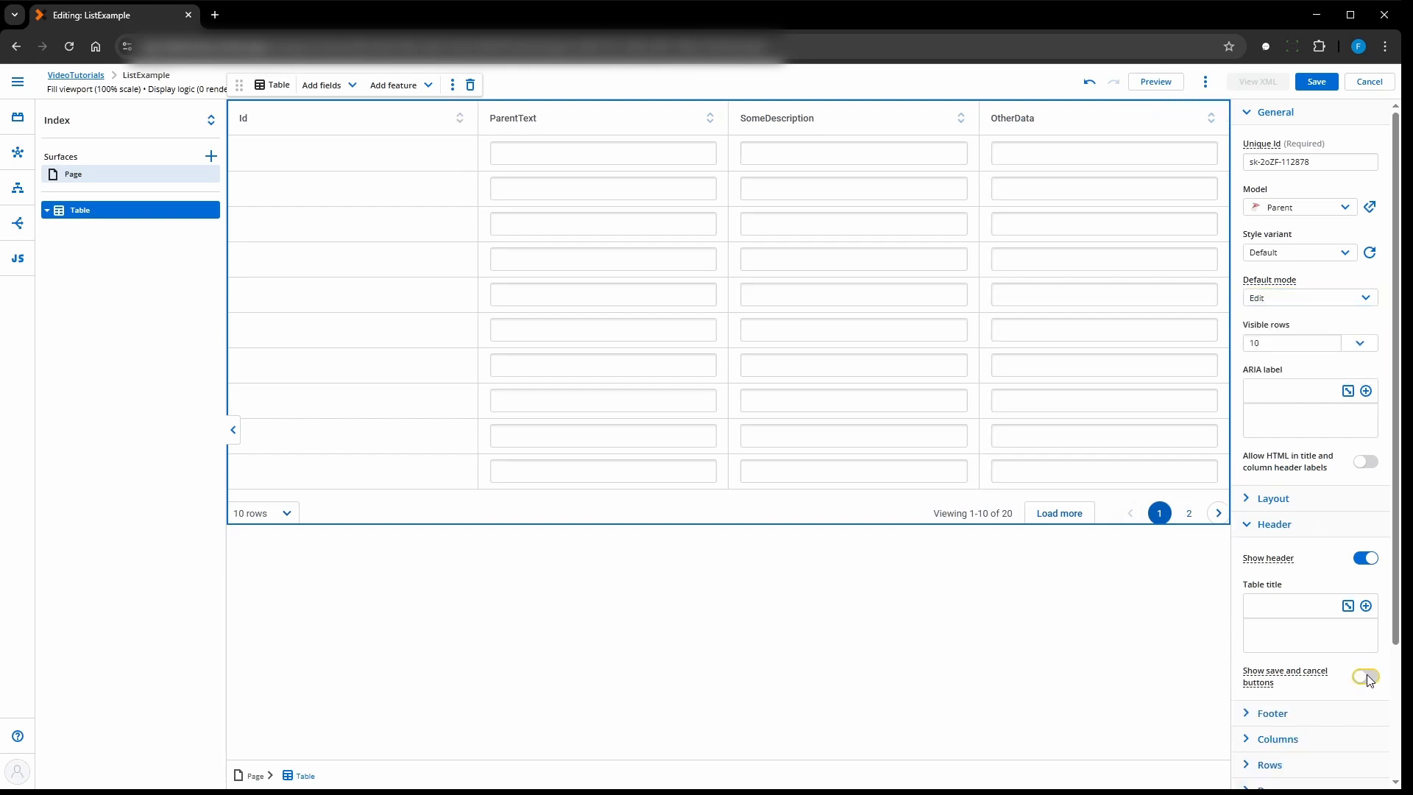
# - Save the page and preview the table, returning to the page editor
pyautogui.click(1316, 81)
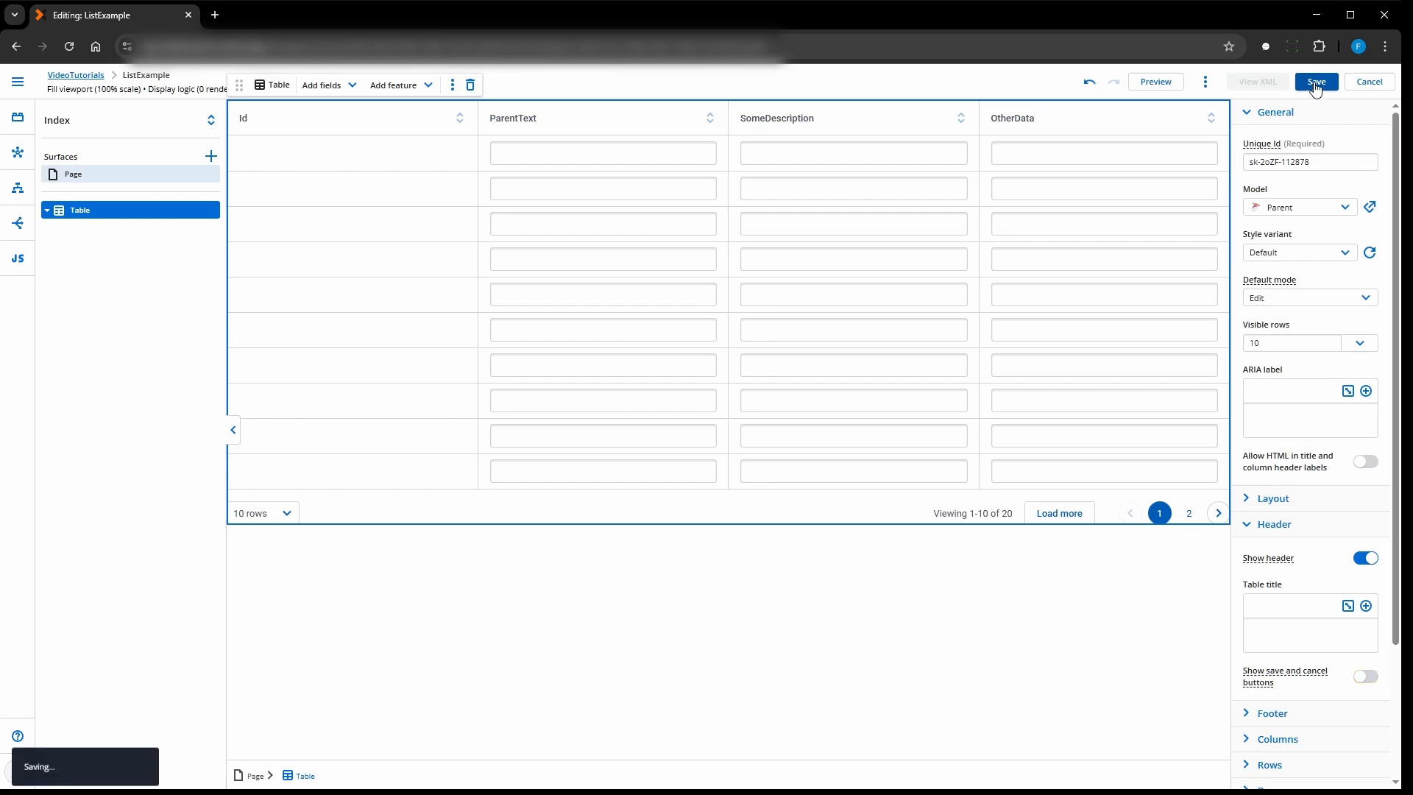
pyautogui.click(1154, 83)
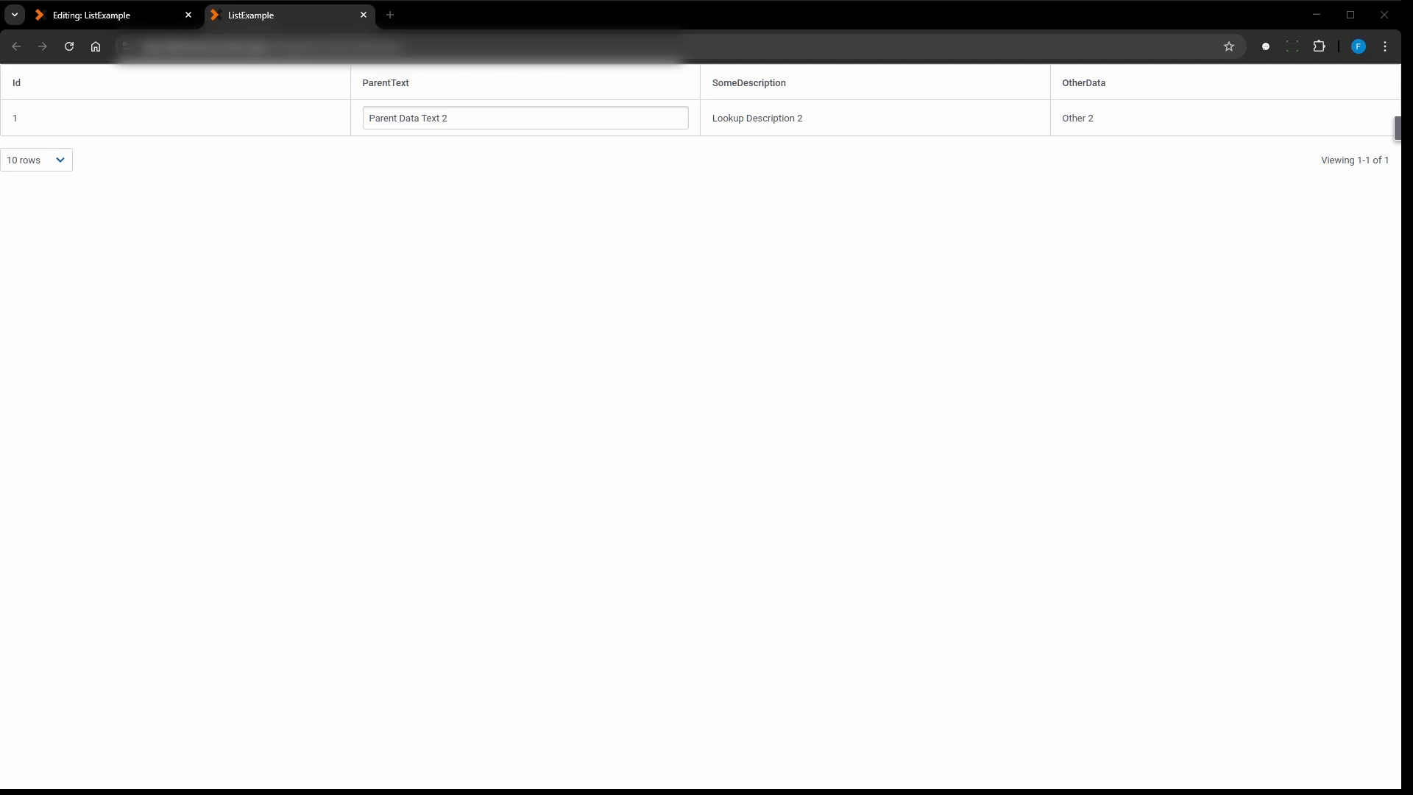
pyautogui.click(77, 16)
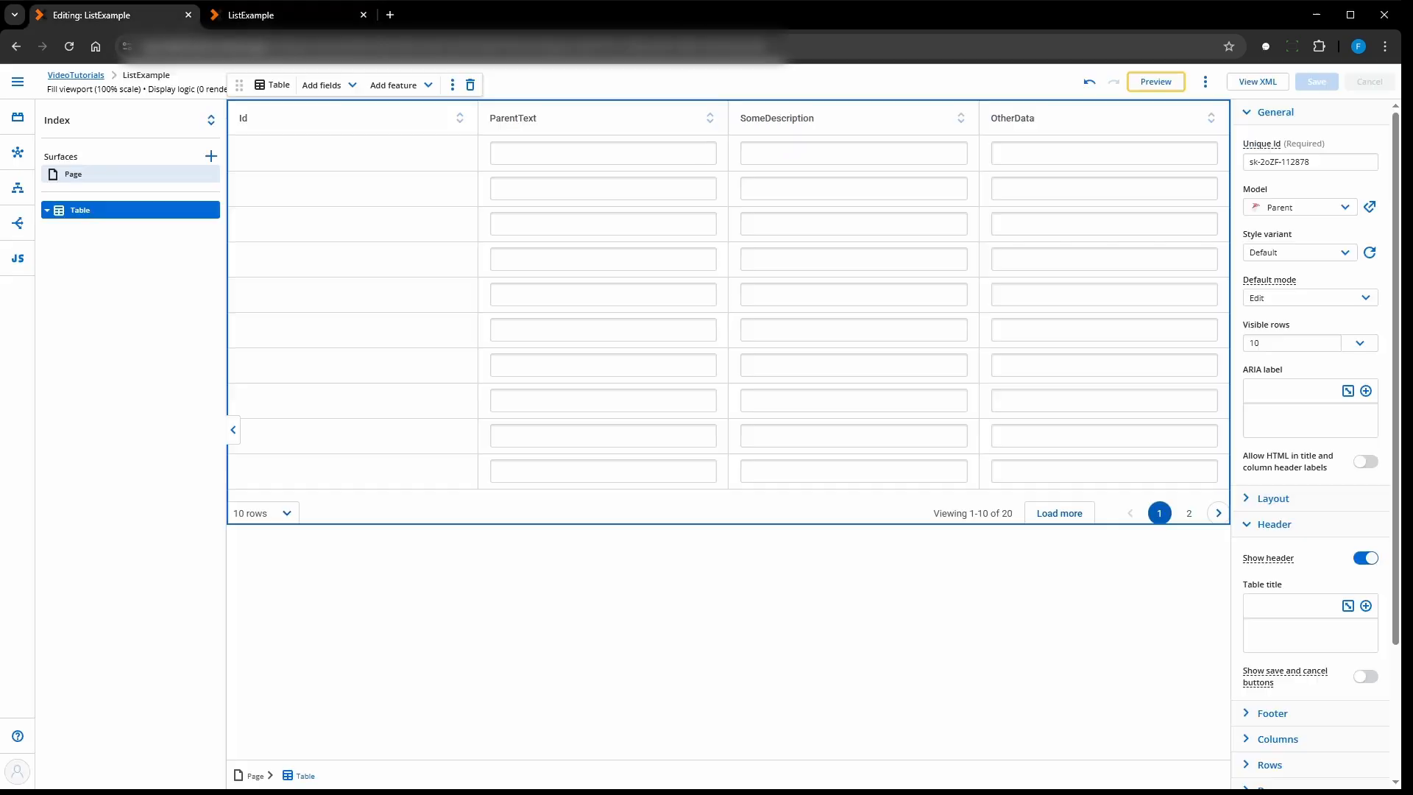
# - Create a Basic model with the ID Lookup on the MicrosoftSQL connection, using the NintexLookupExample_DemoData object
pyautogui.click(18, 156)
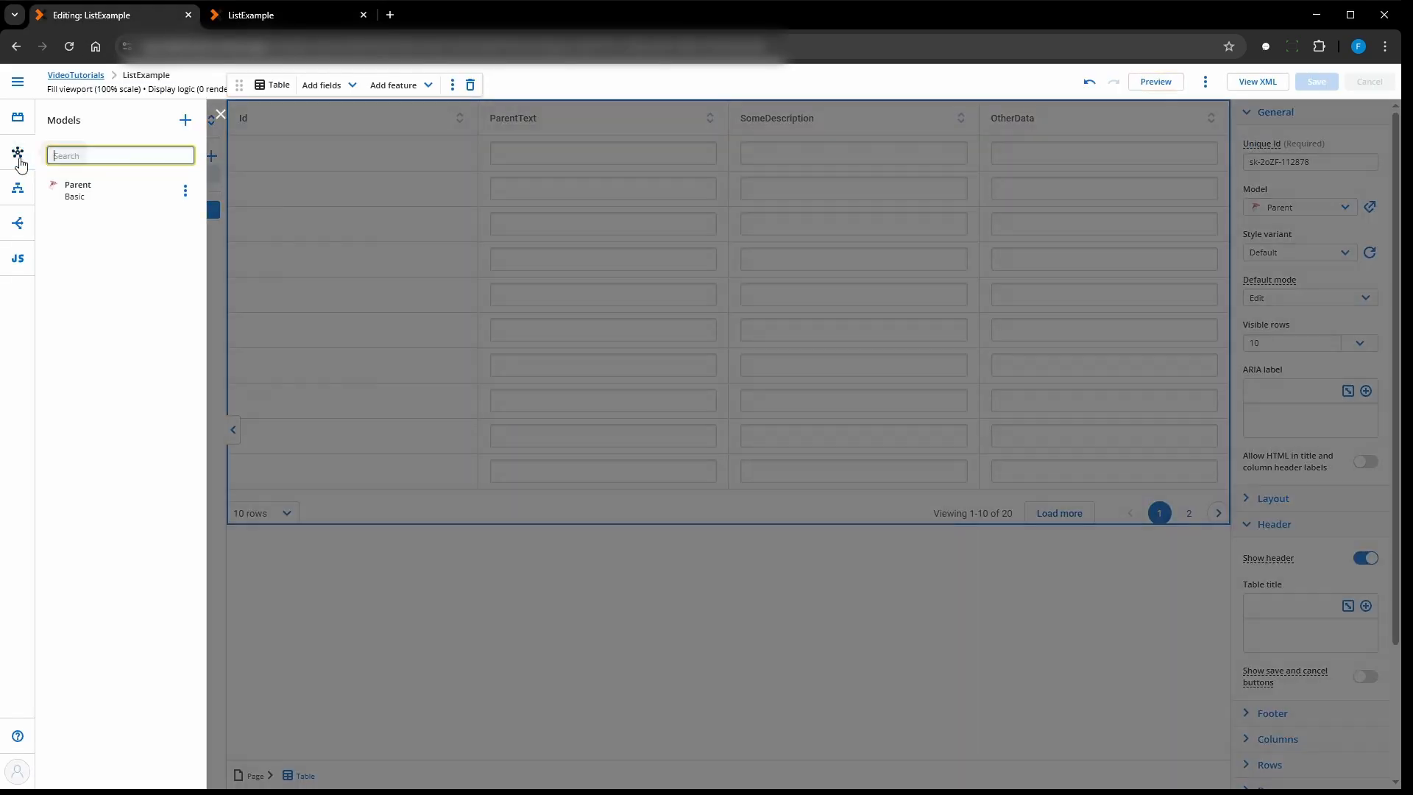
pyautogui.click(186, 120)
pyautogui.click(828, 479)
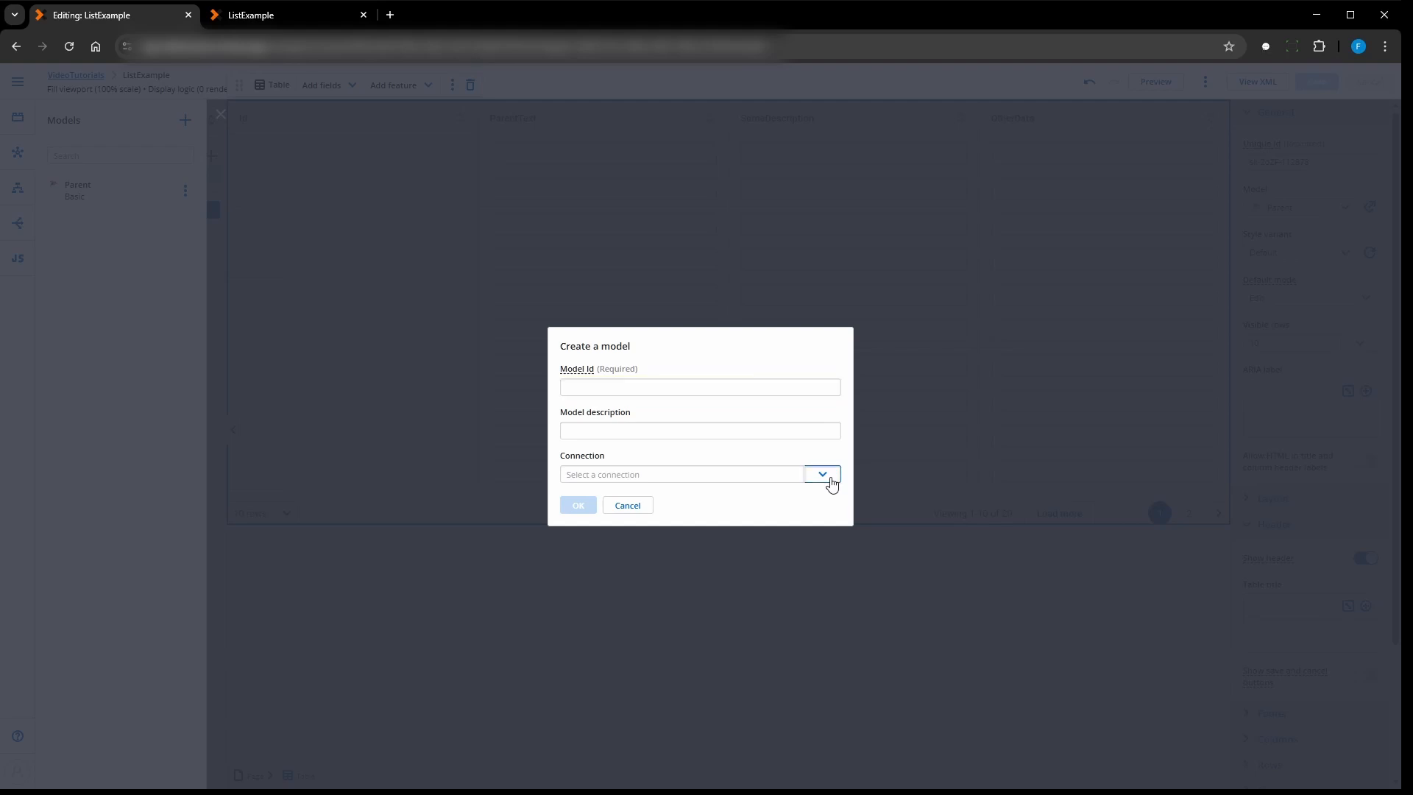
pyautogui.click(637, 532)
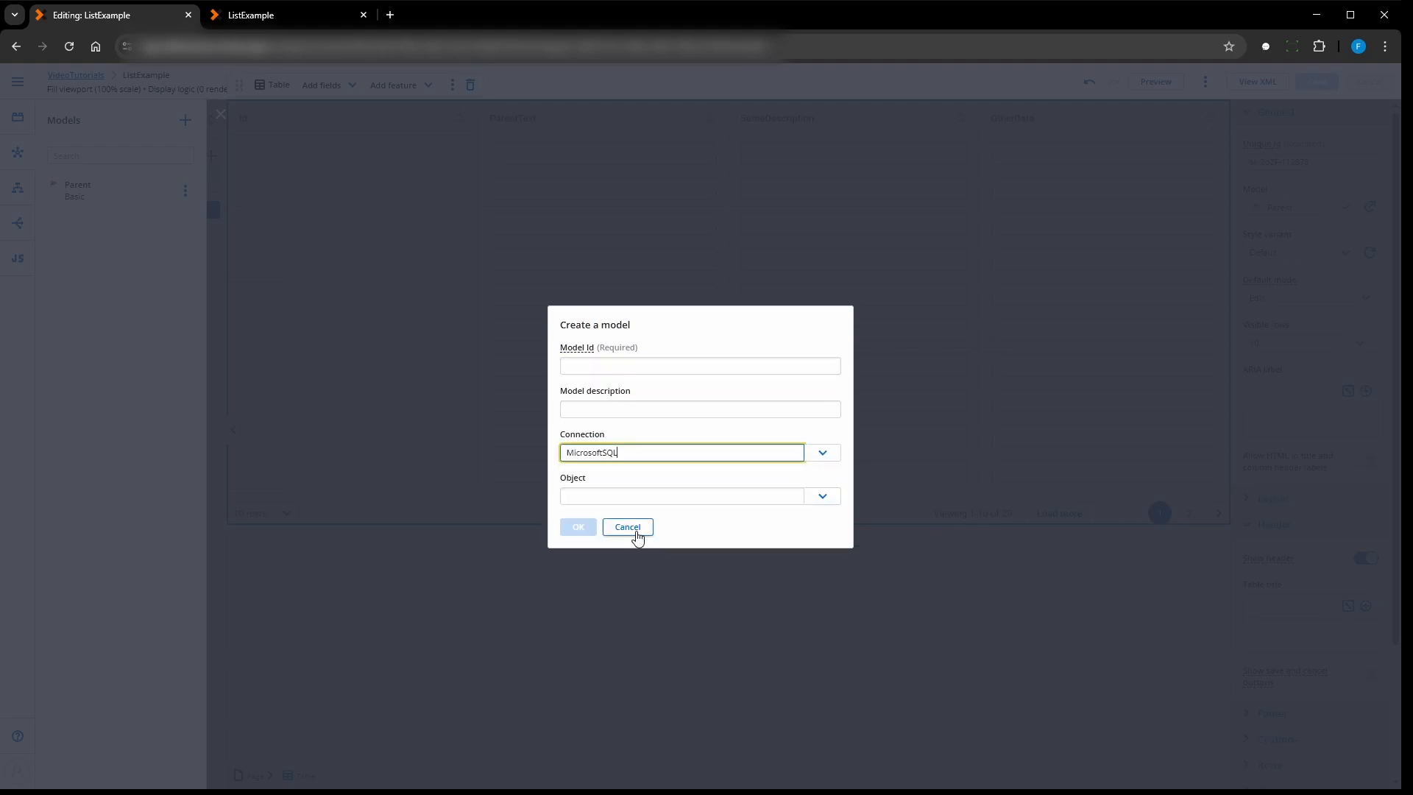
pyautogui.click(619, 494)
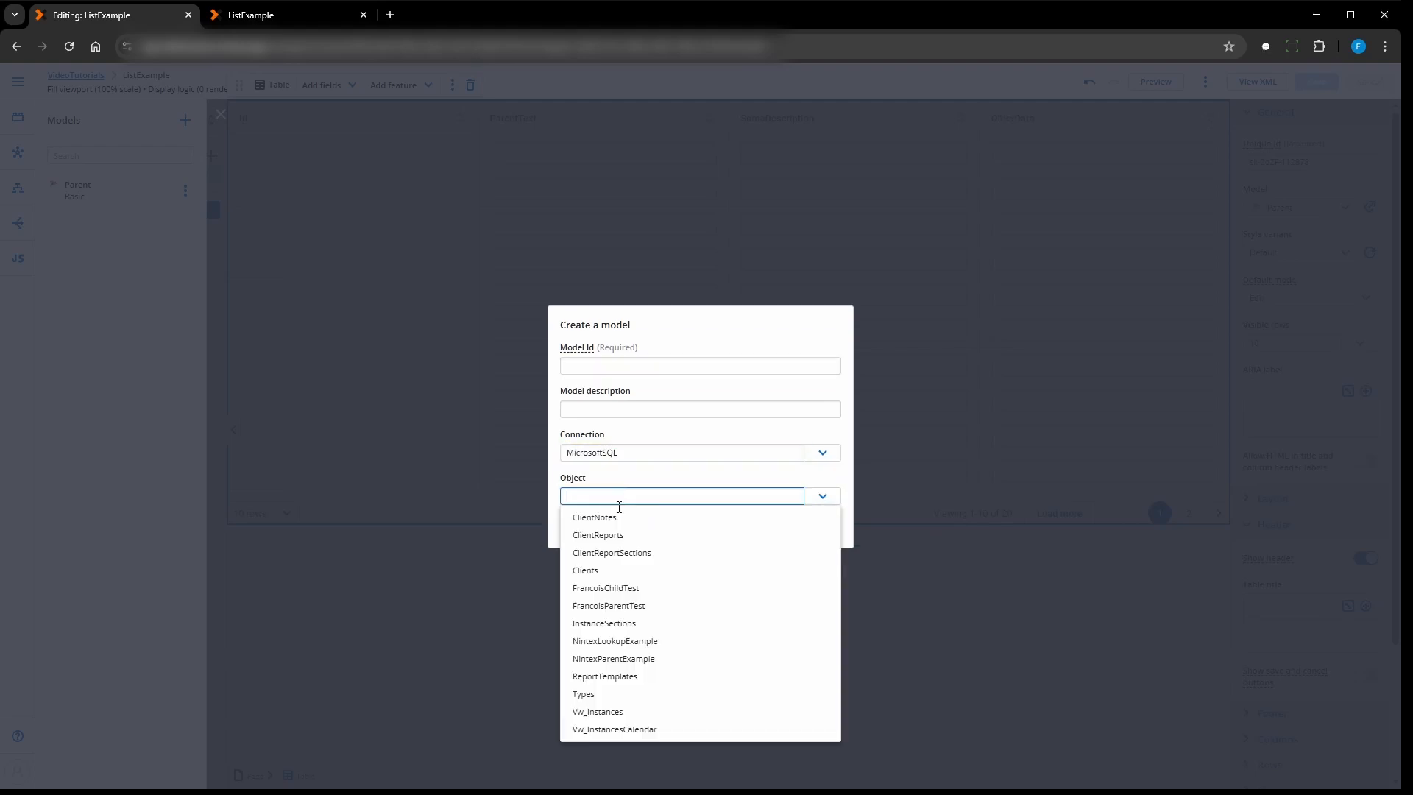
pyautogui.click(604, 641)
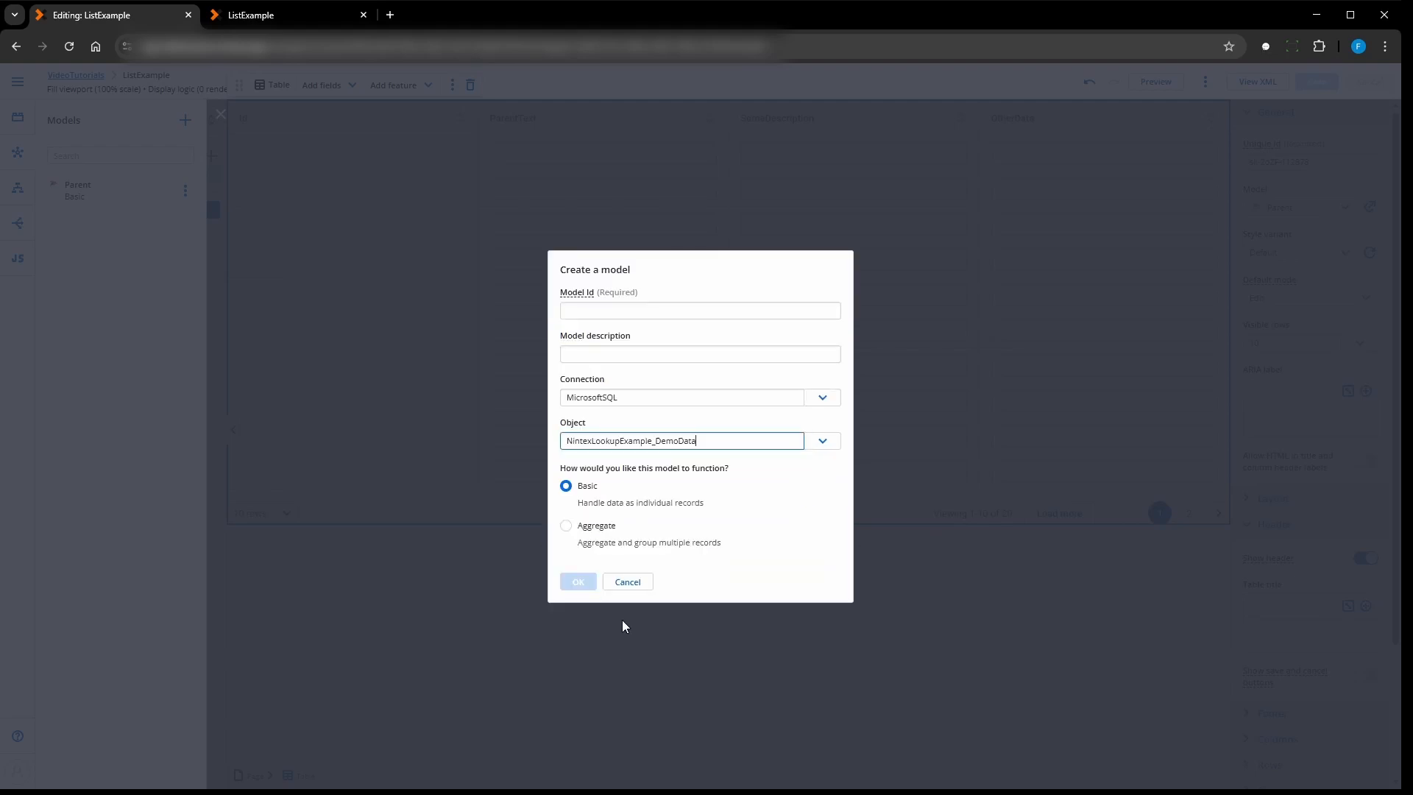
pyautogui.click(614, 312)
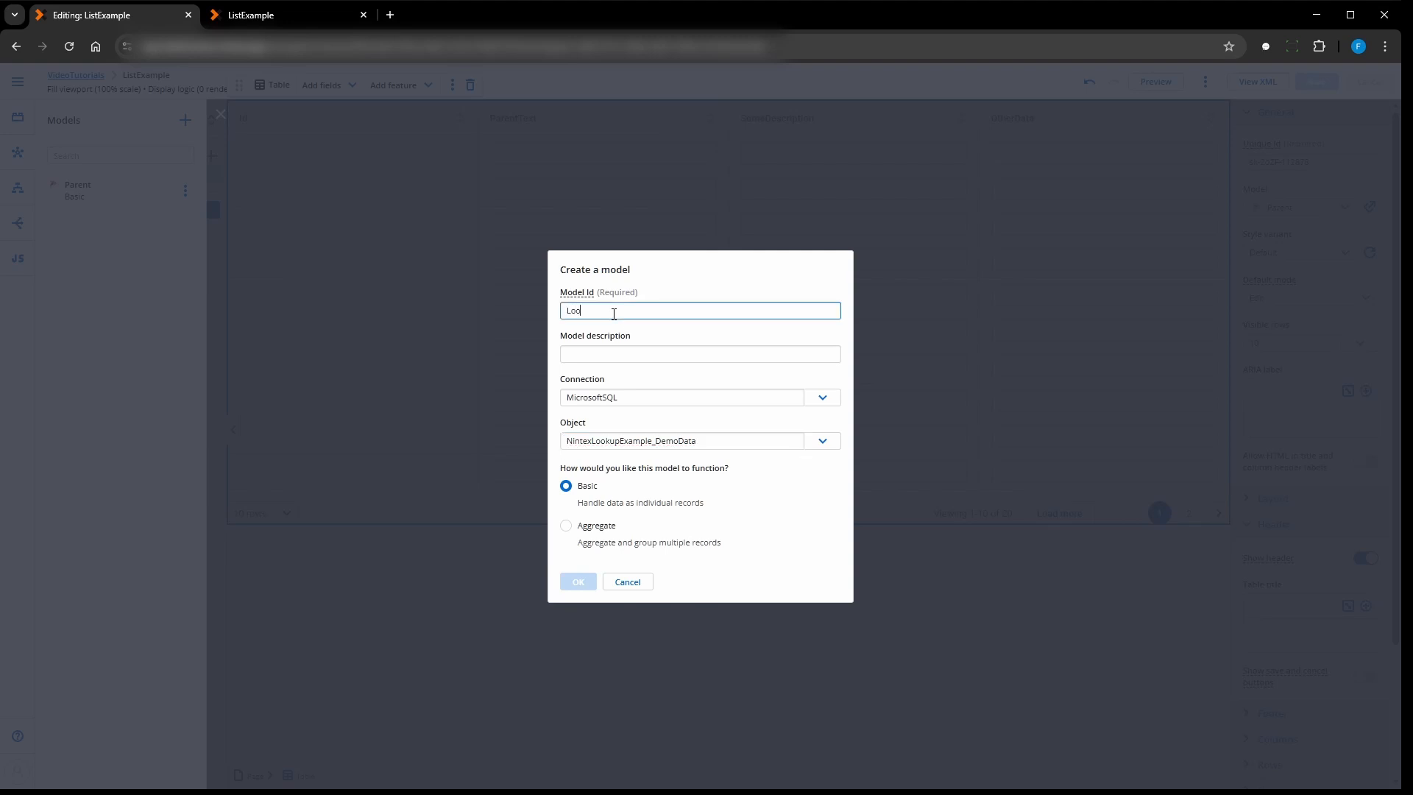
pyautogui.write('Lookup')
pyautogui.click(580, 581)
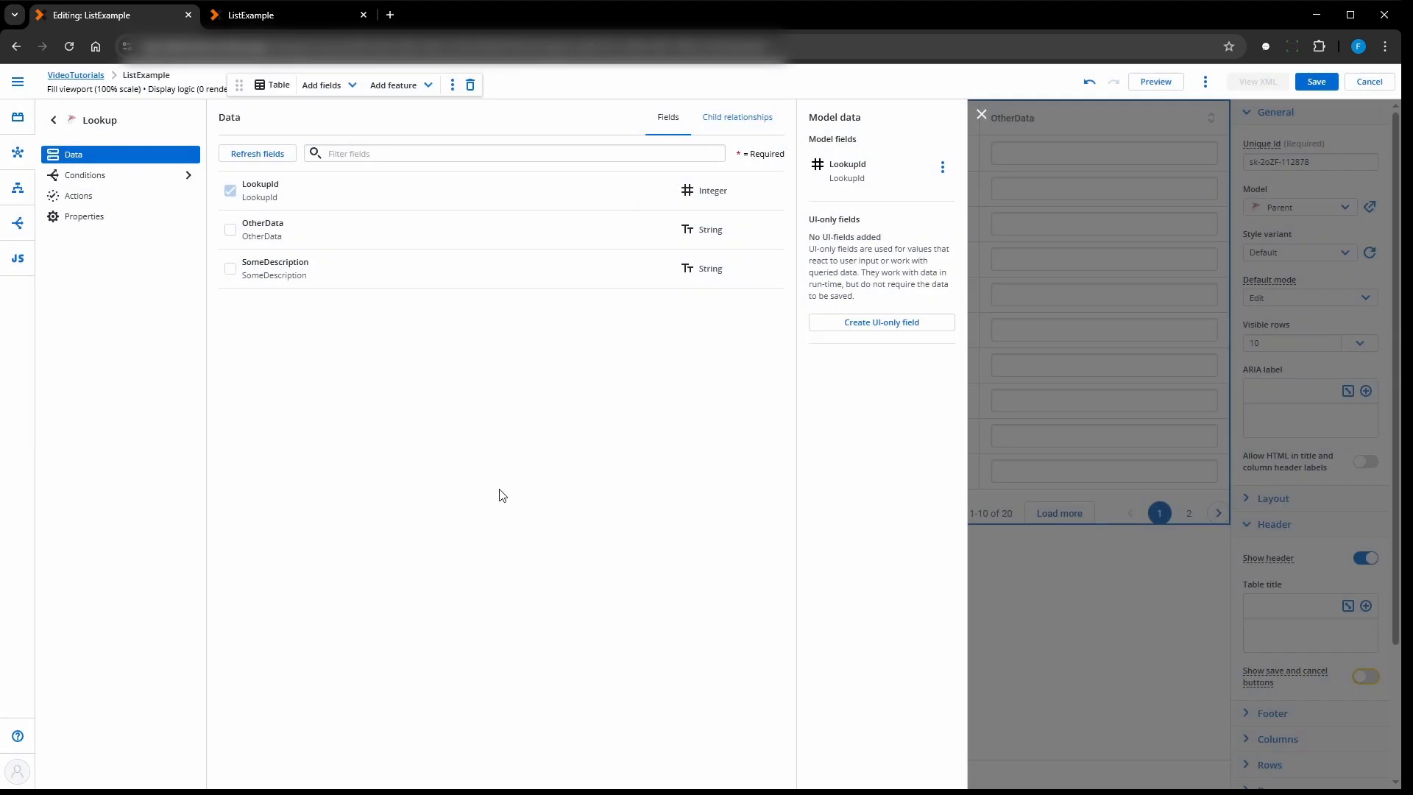
# - Include OtherData and SomeDescription in the Lookup model, and save the page
pyautogui.click(233, 231)
pyautogui.click(231, 269)
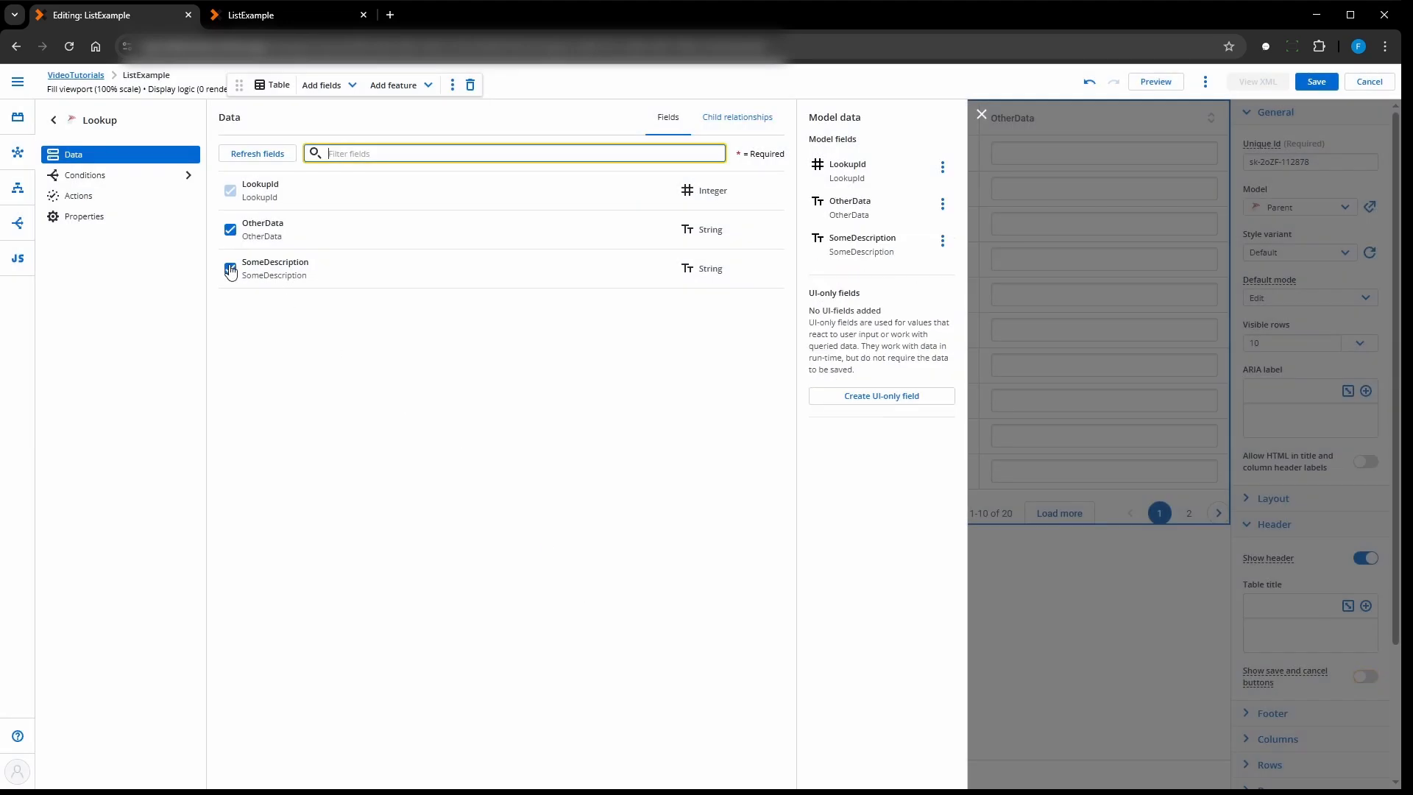
pyautogui.click(1316, 81)
pyautogui.click(985, 116)
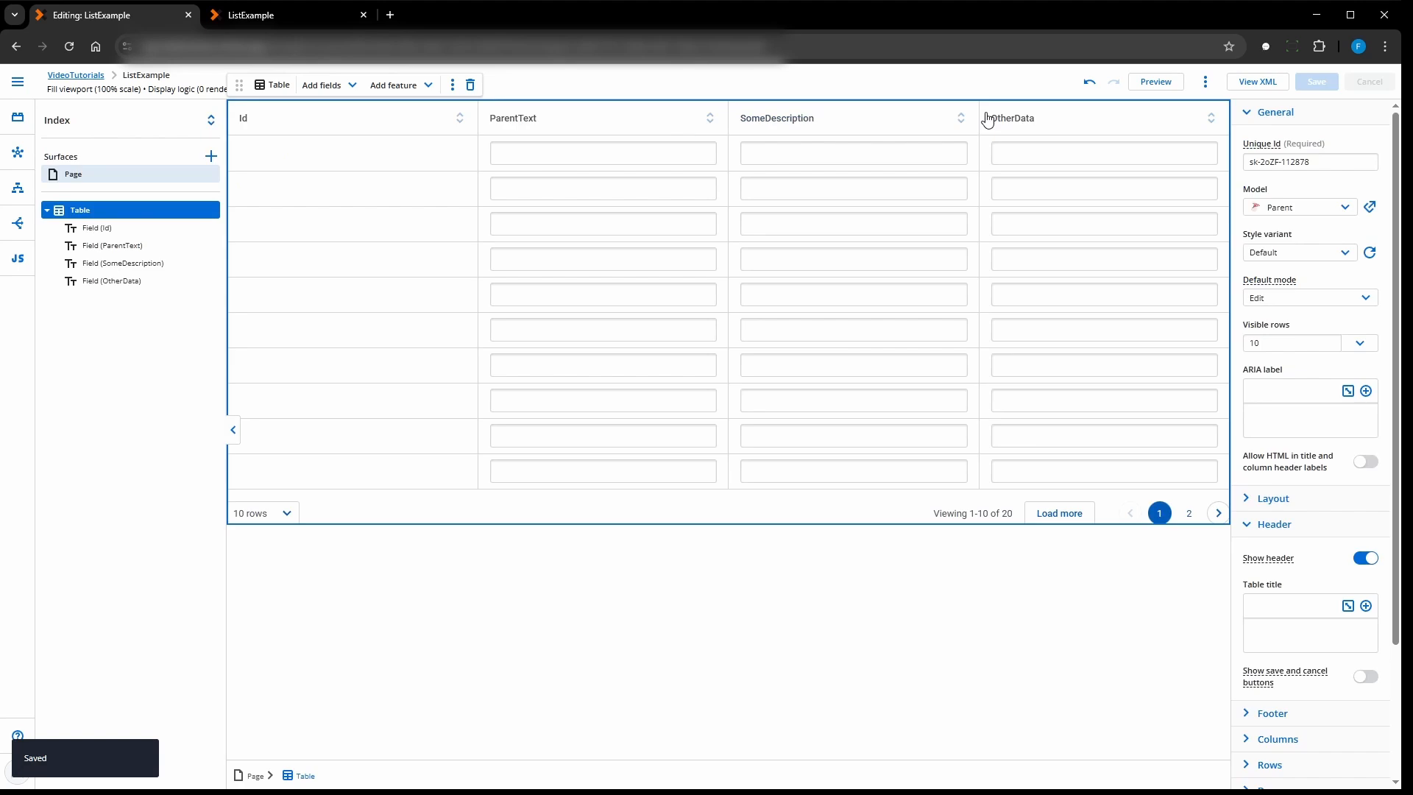
# - Delete the SomeDescription and OtherData fields from the table
pyautogui.click(780, 563)
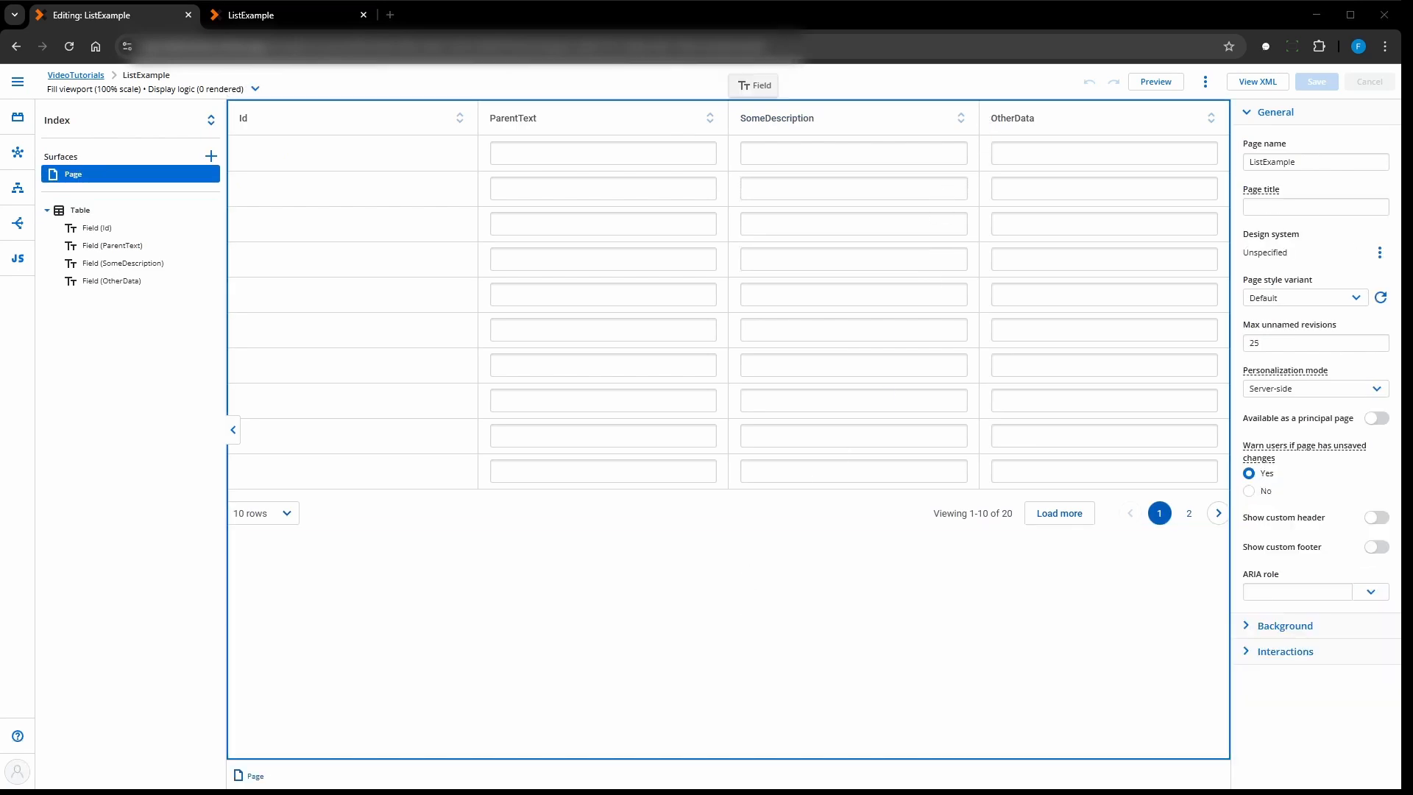
pyautogui.click(872, 117)
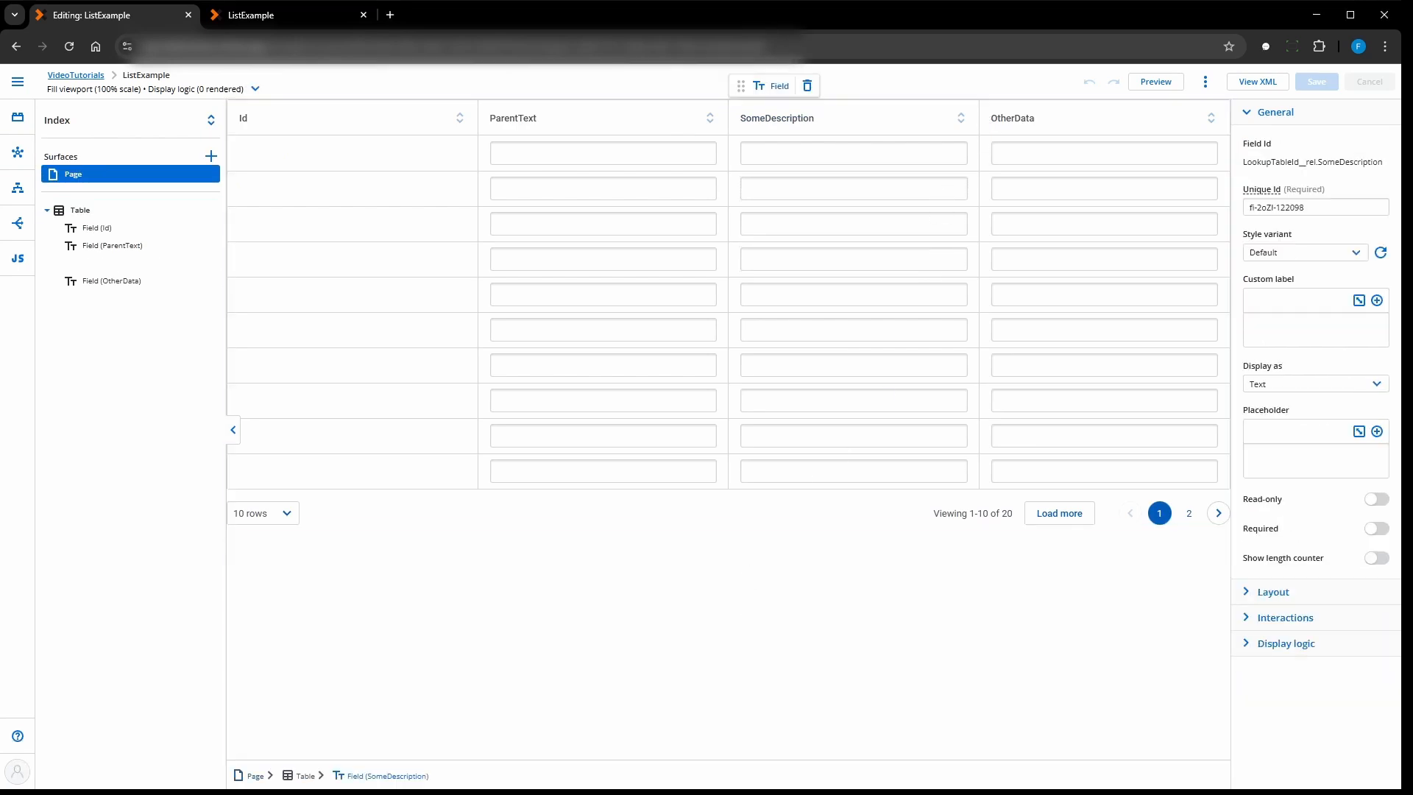
pyautogui.click(807, 86)
pyautogui.click(1016, 121)
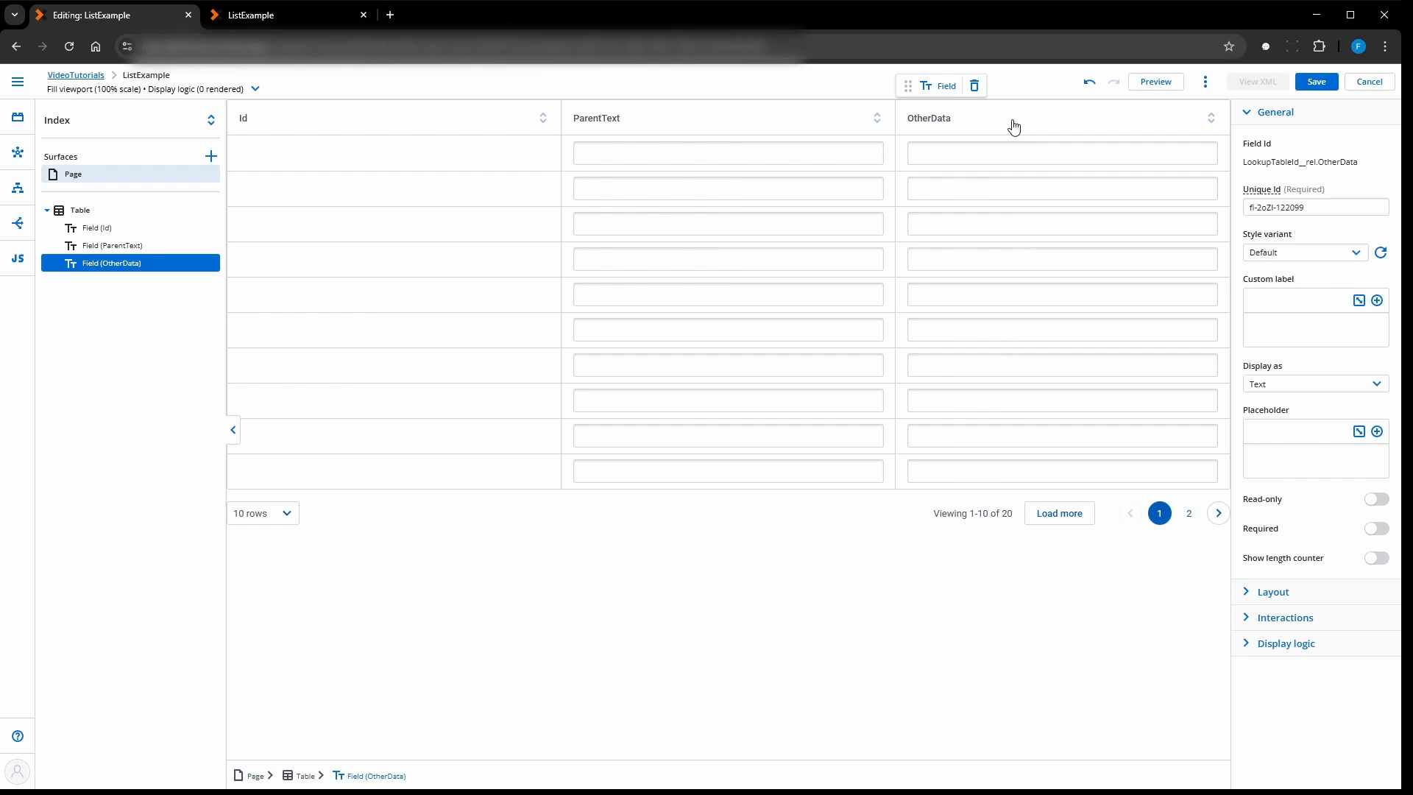
pyautogui.click(978, 86)
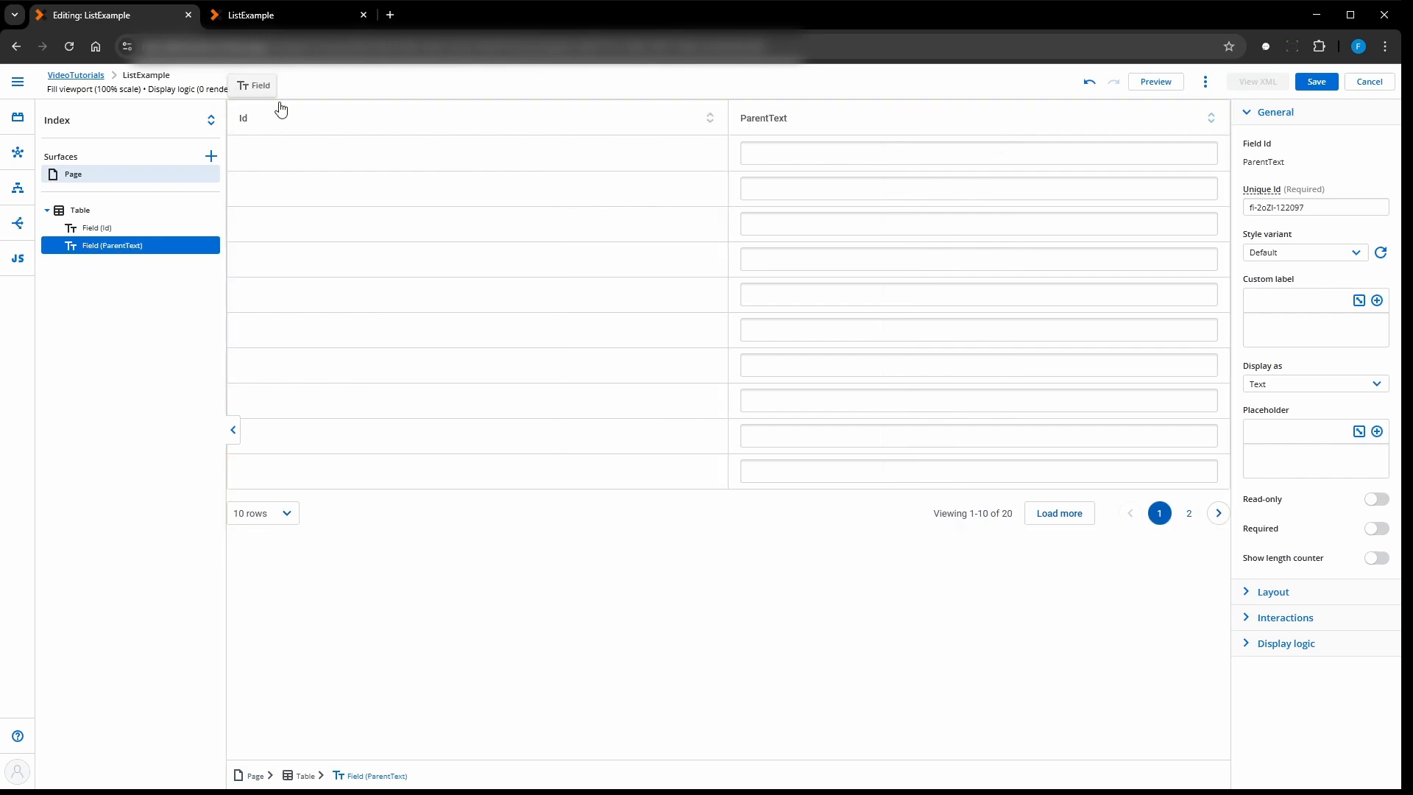
# - Add the LookupTableId model field to the table
pyautogui.click(84, 216)
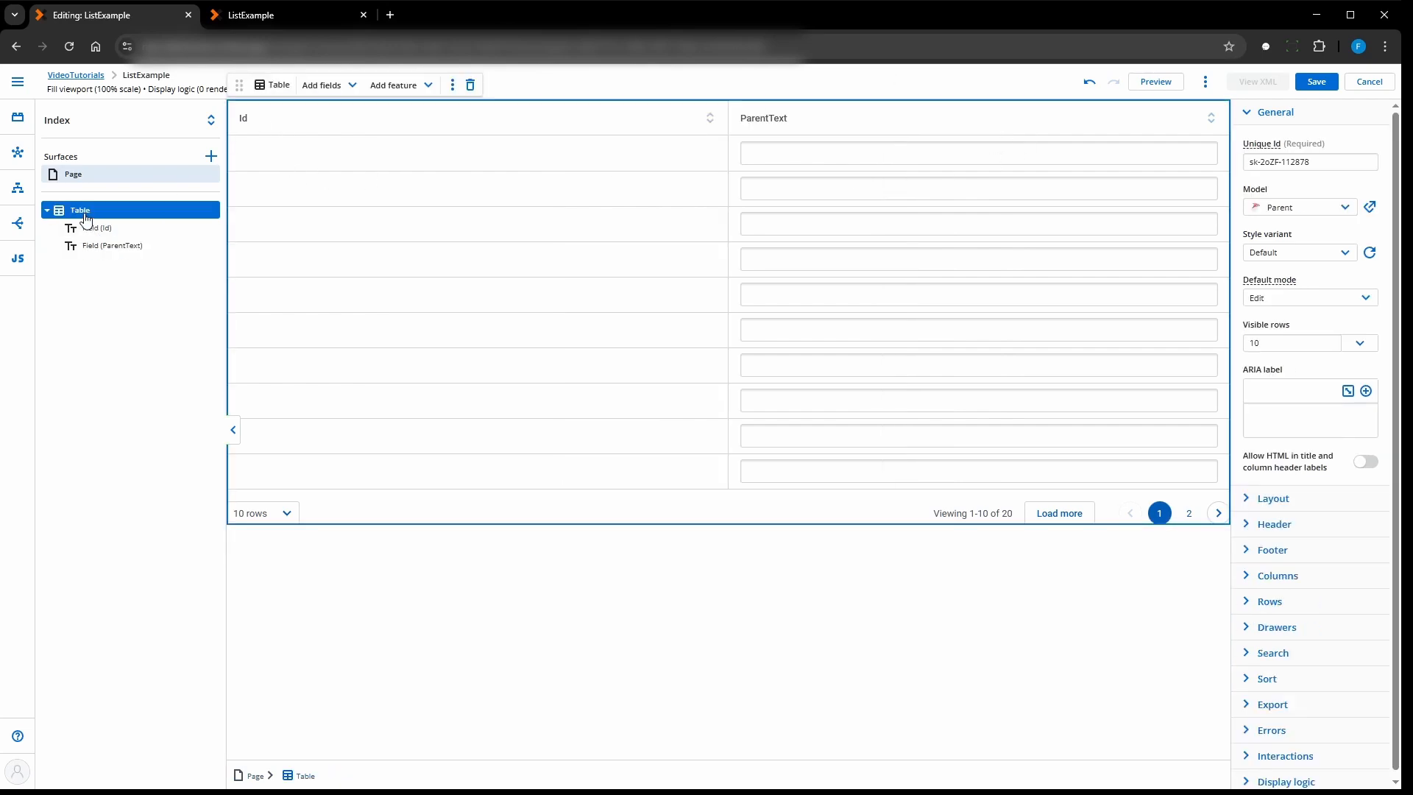
pyautogui.click(348, 86)
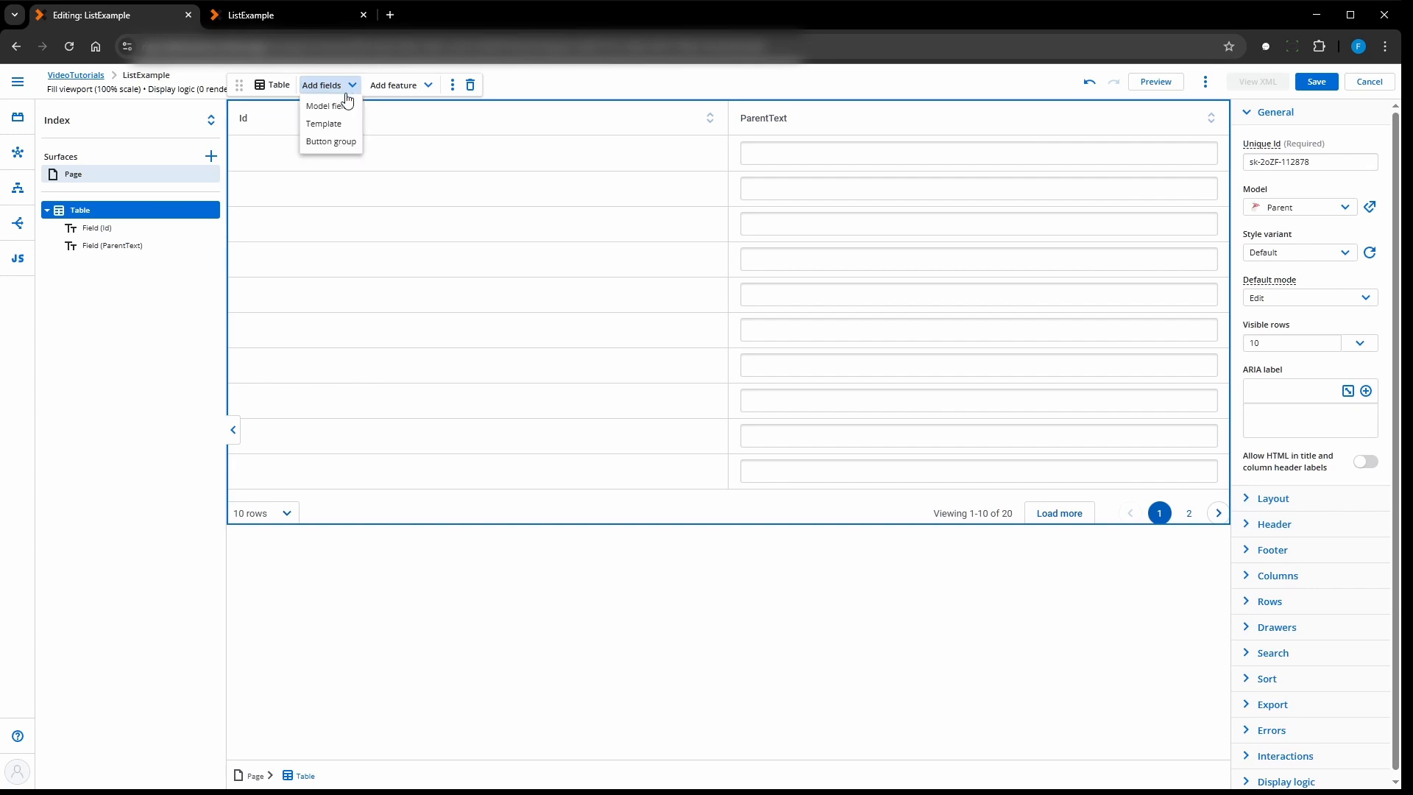
pyautogui.click(331, 107)
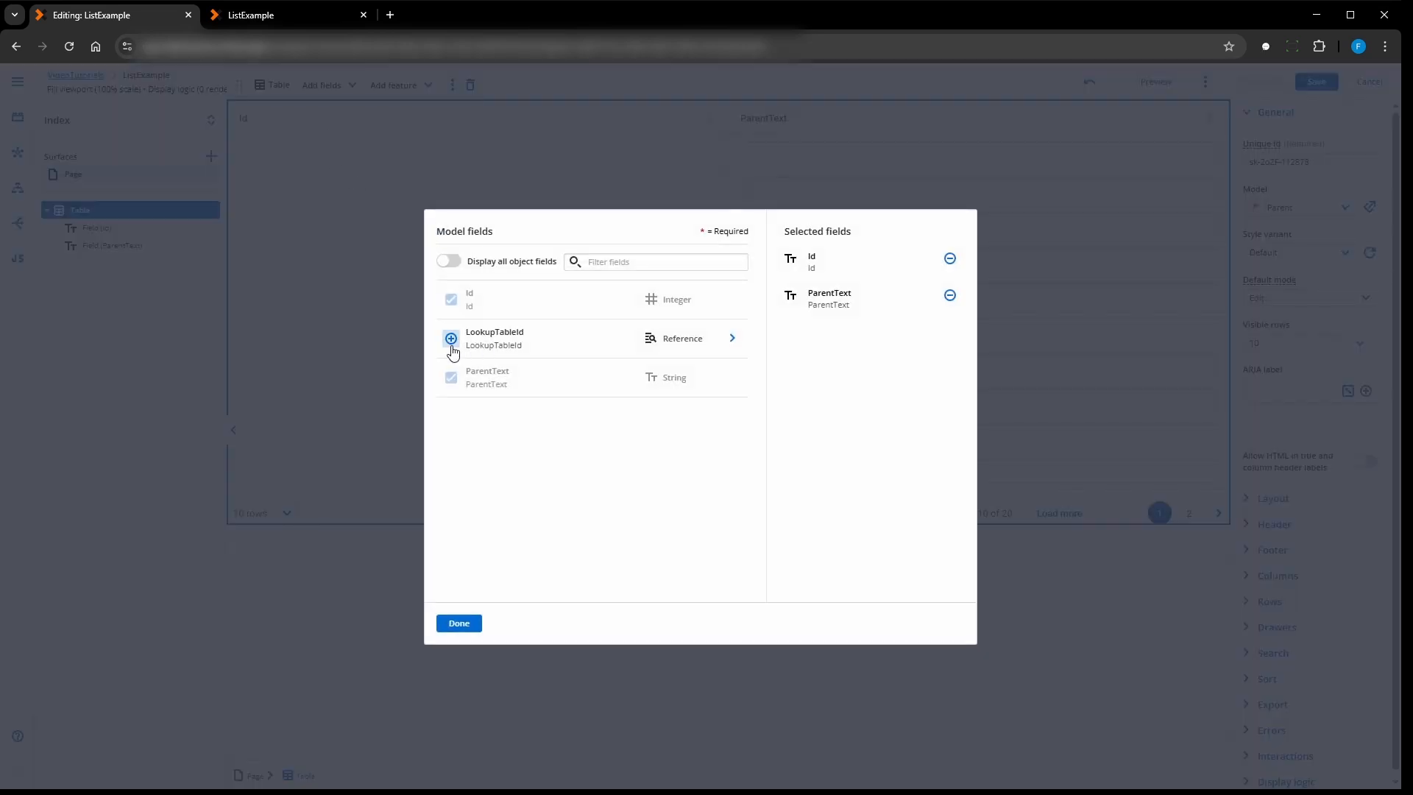
pyautogui.click(451, 340)
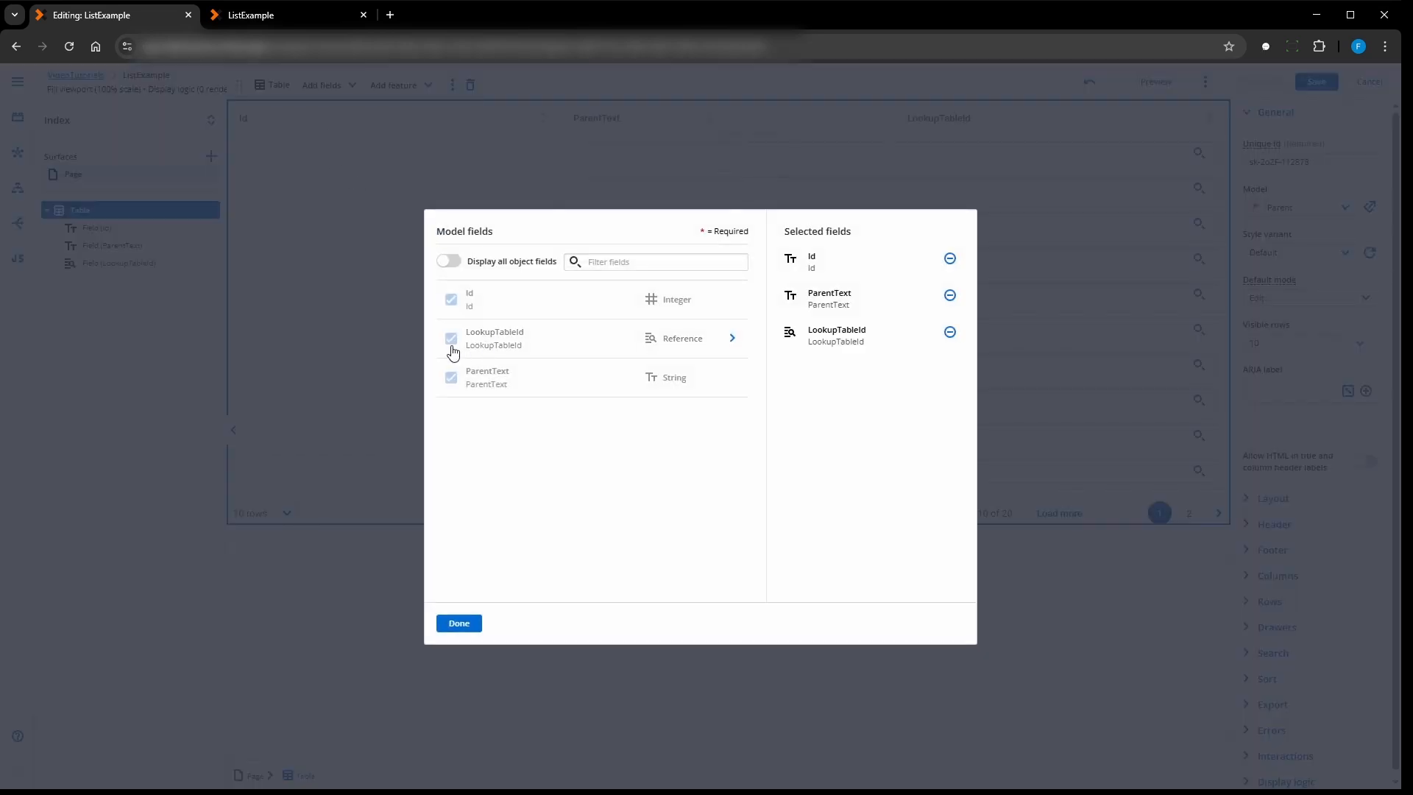
pyautogui.click(459, 624)
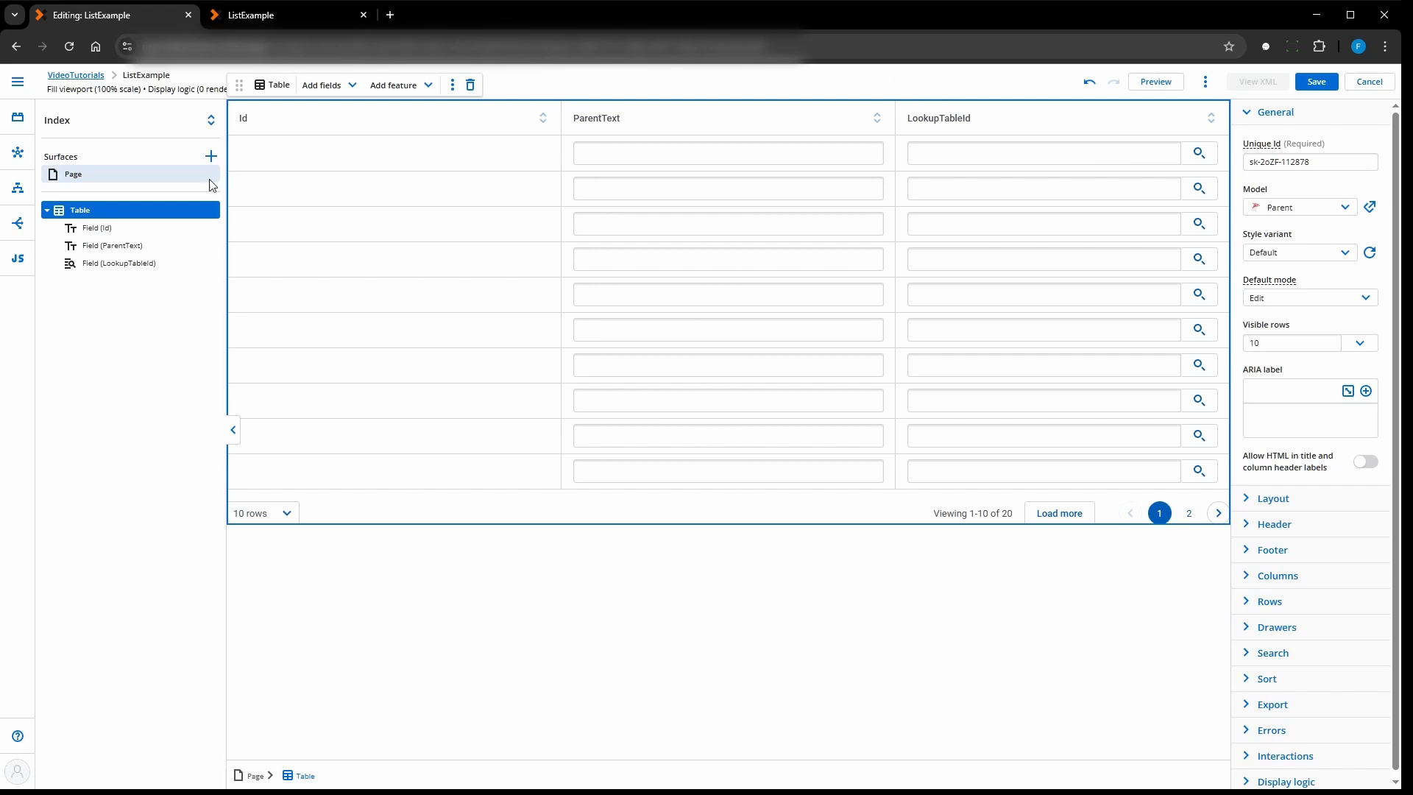
# - Override the Parent model's LookupTableId field to display as a Combobox, with rows in the Lookup model as its picklist source
pyautogui.click(19, 154)
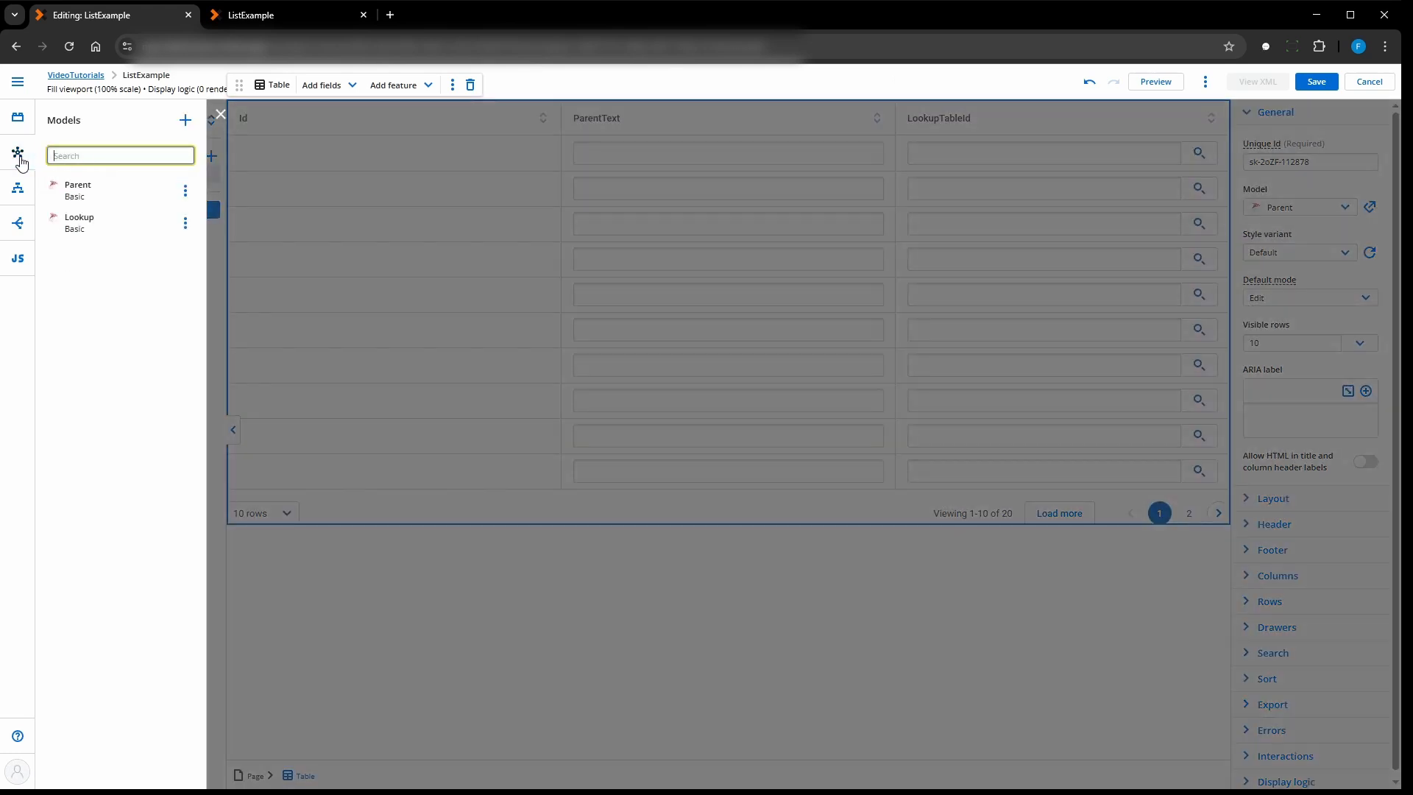
pyautogui.click(77, 189)
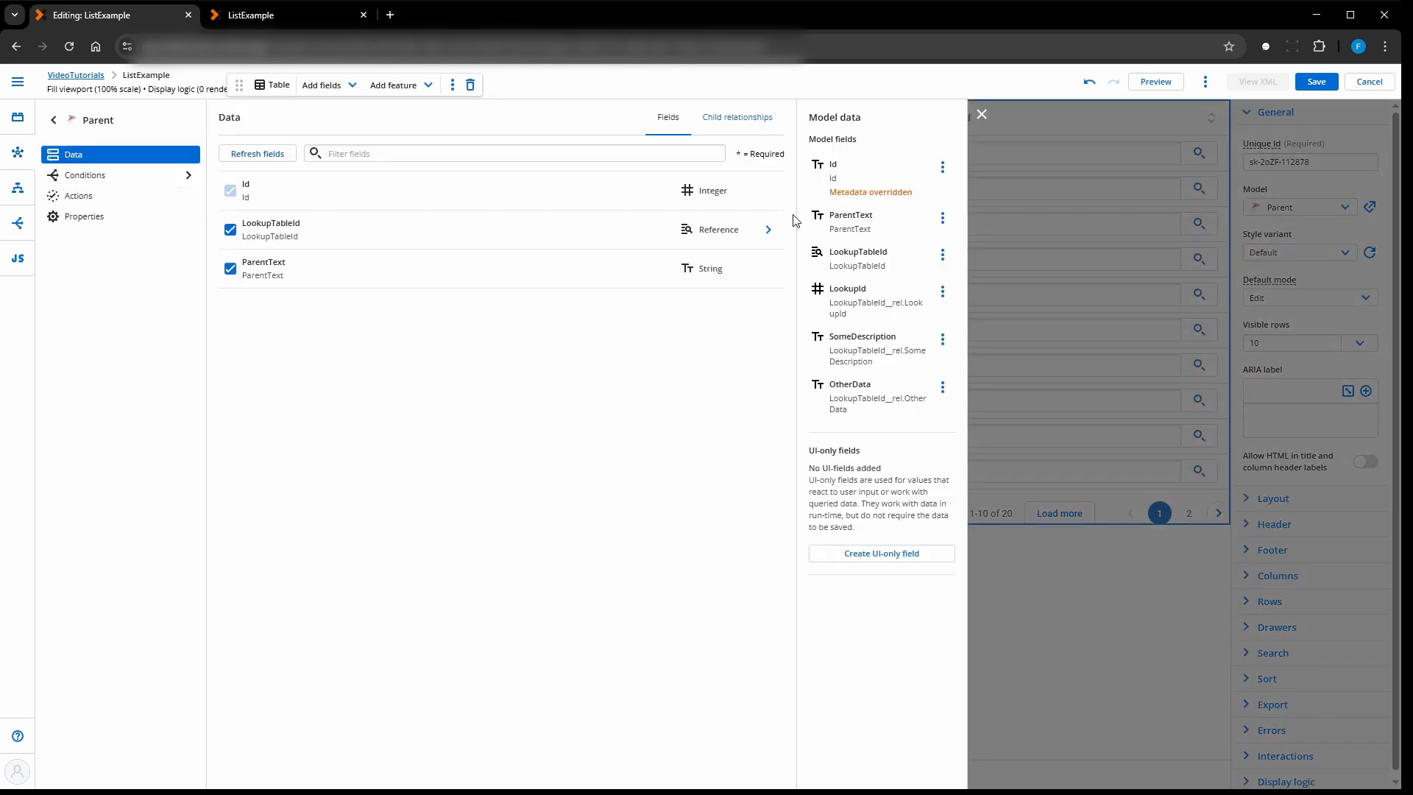
pyautogui.click(859, 257)
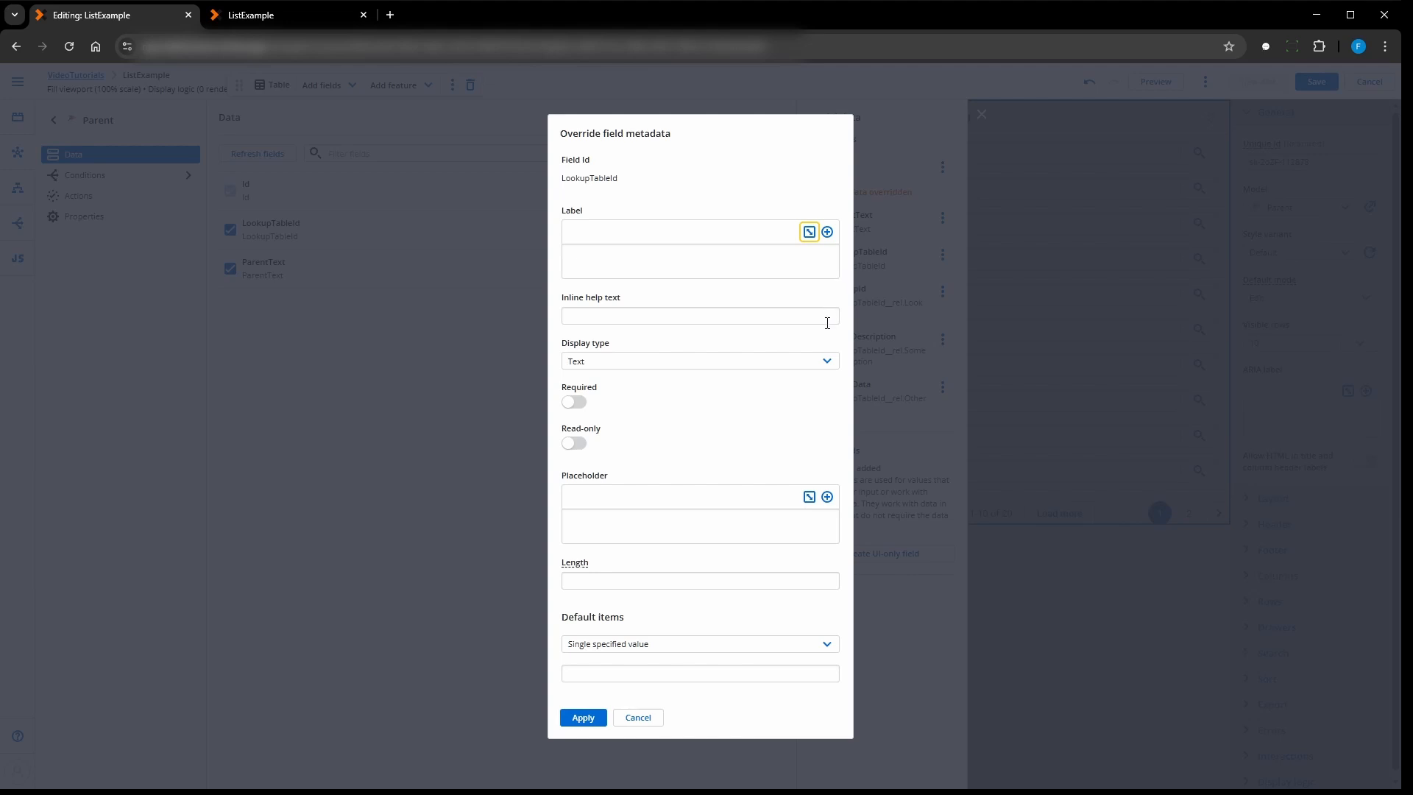
pyautogui.click(819, 361)
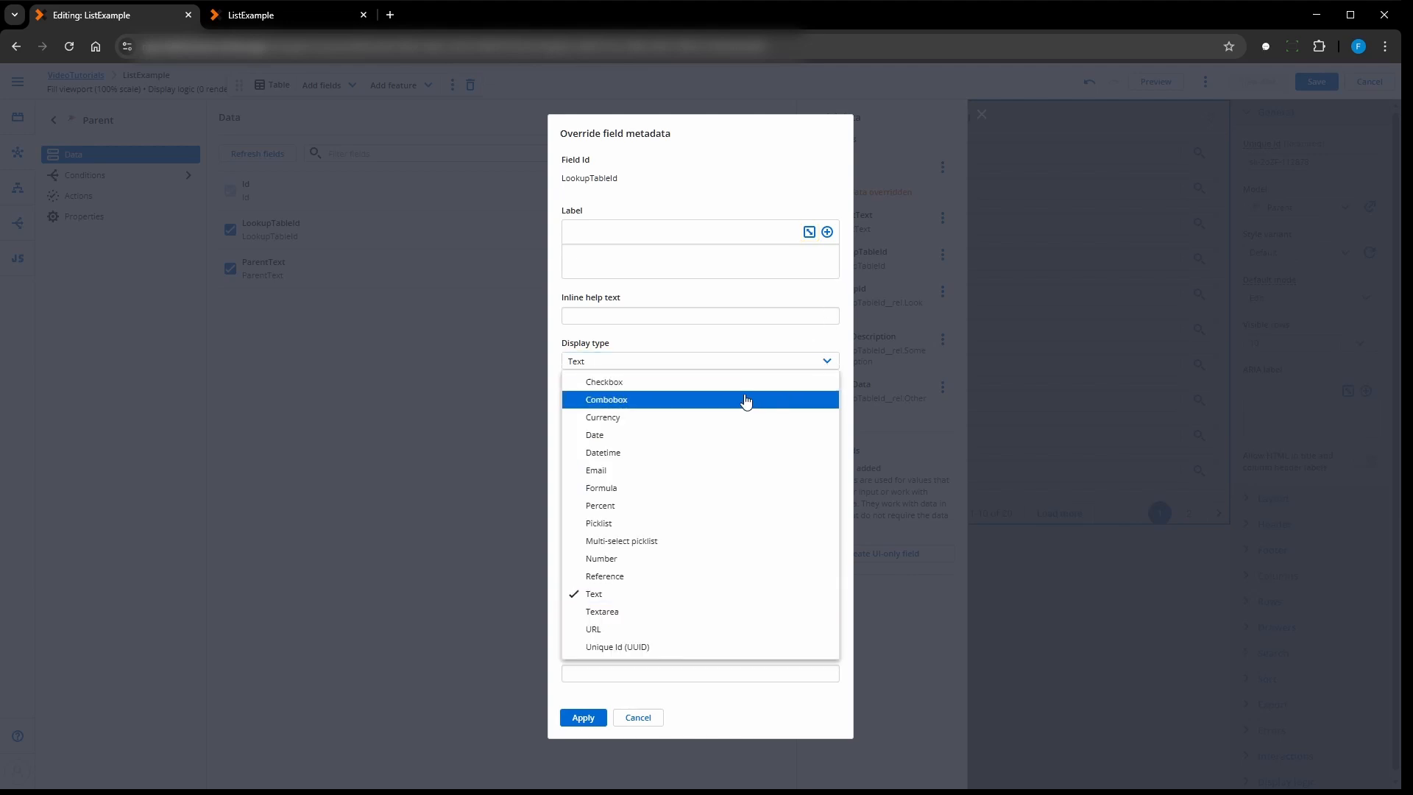
pyautogui.click(745, 401)
pyautogui.click(642, 428)
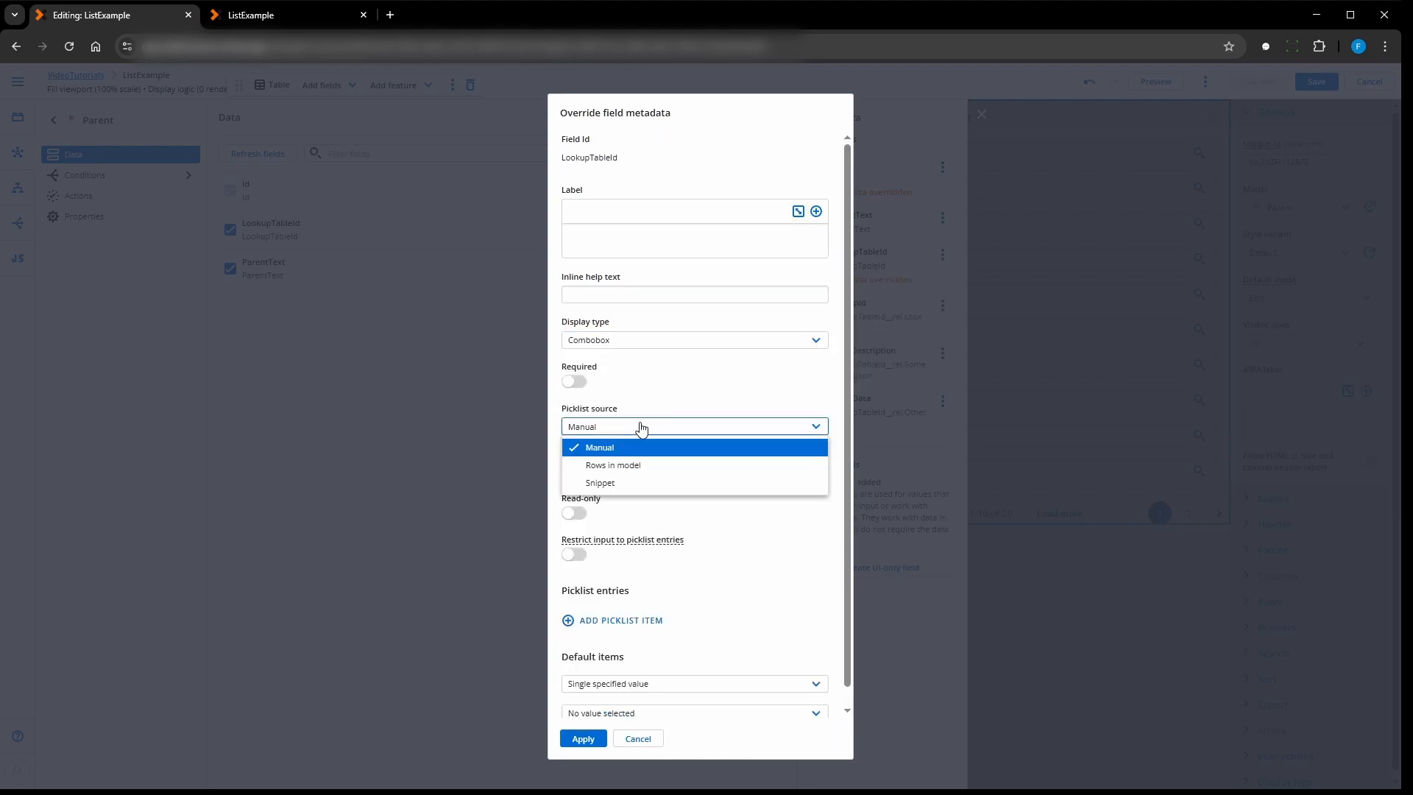
pyautogui.click(631, 467)
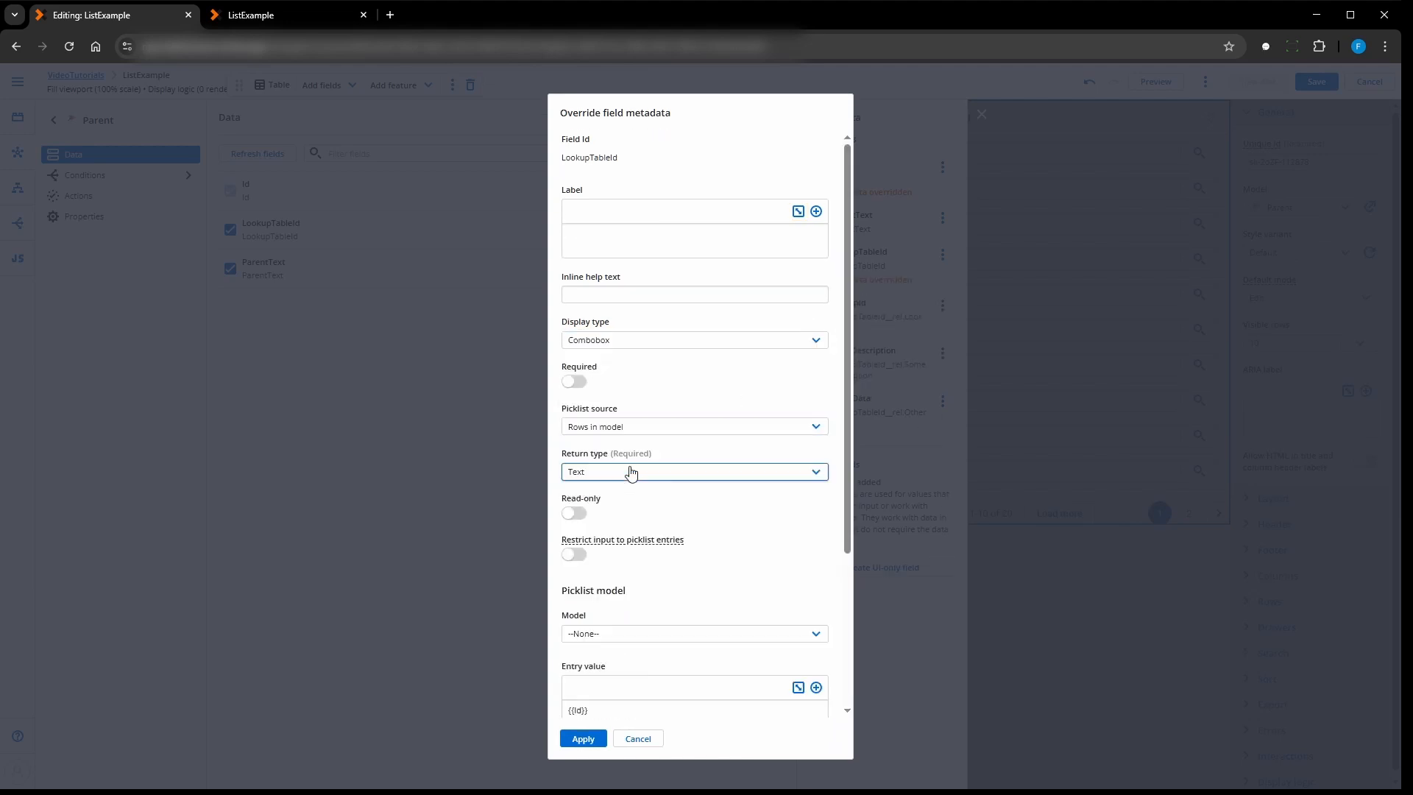
pyautogui.click(710, 643)
pyautogui.click(669, 695)
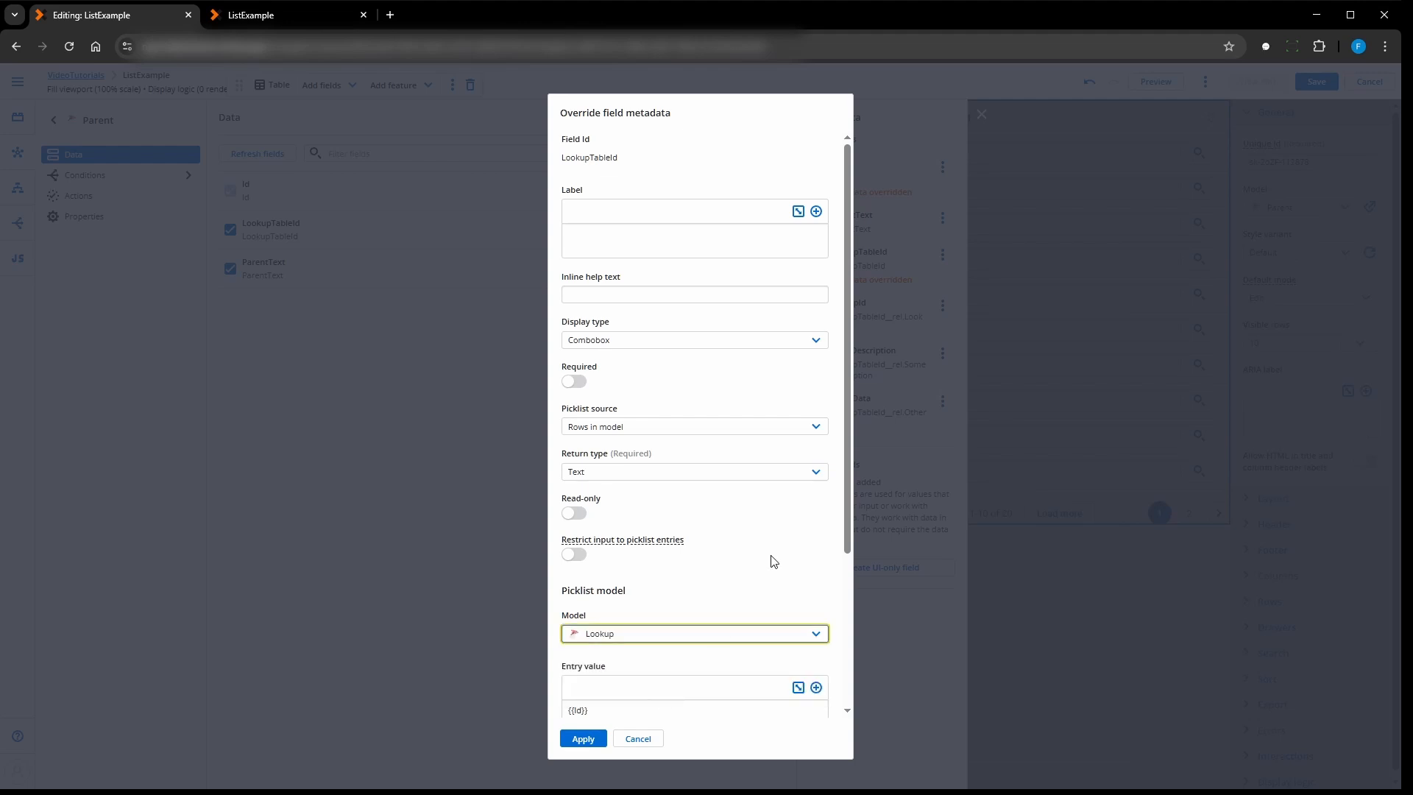
# - Replace the picklist entry value with the LookupId variable from the Lookup model's row in context
pyautogui.scroll(-3, 772, 562)
pyautogui.moveTo(607, 497); pyautogui.dragTo(560, 504)
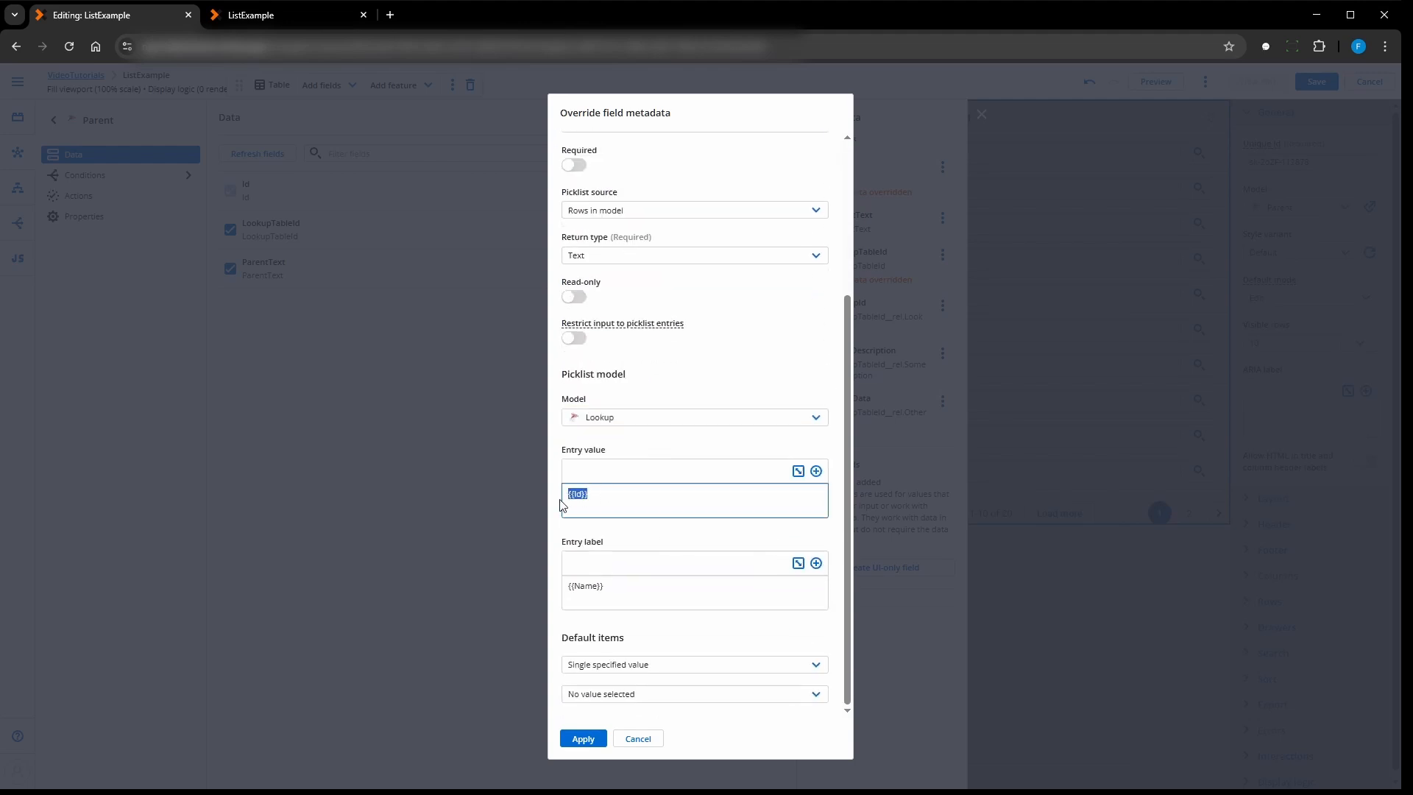
pyautogui.click(816, 471)
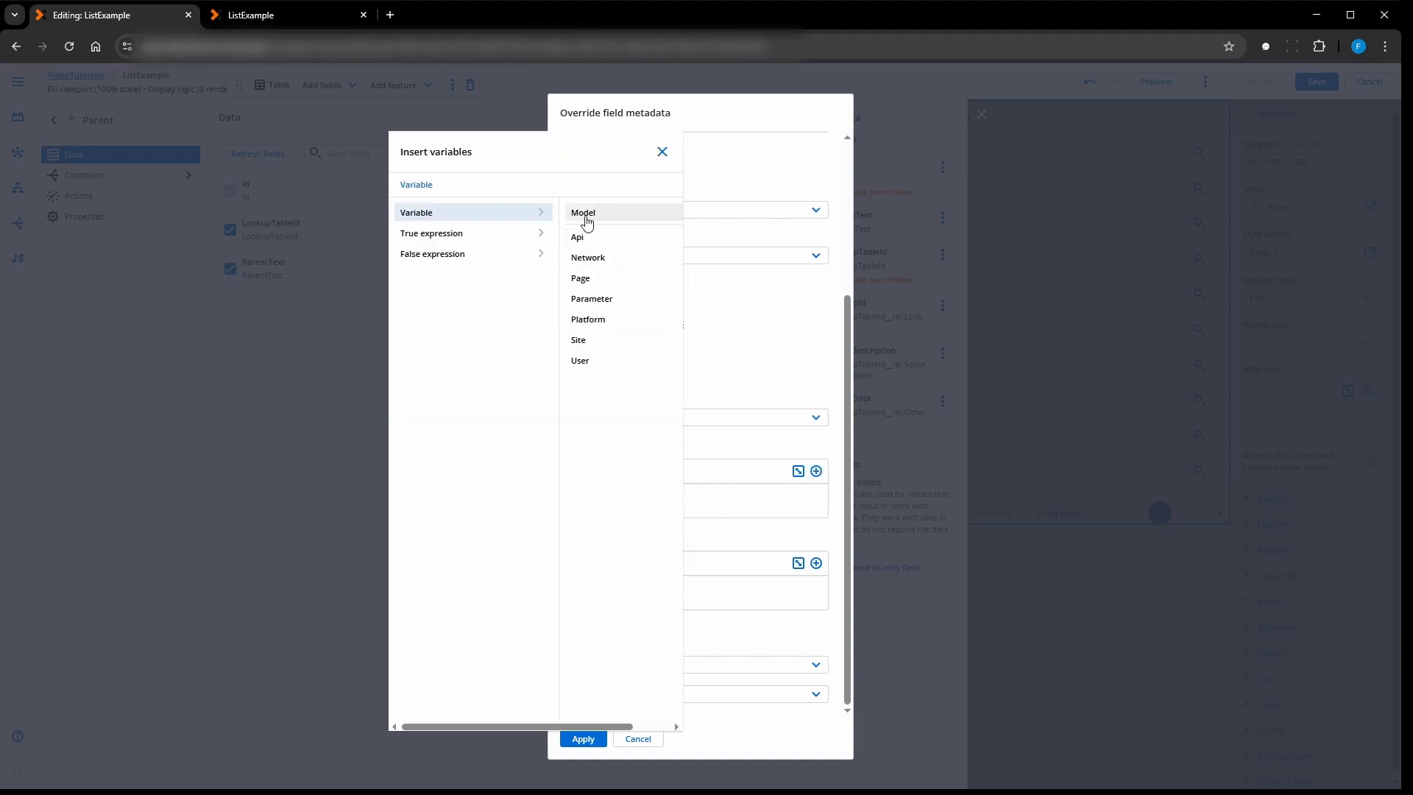
pyautogui.click(585, 217)
pyautogui.click(565, 234)
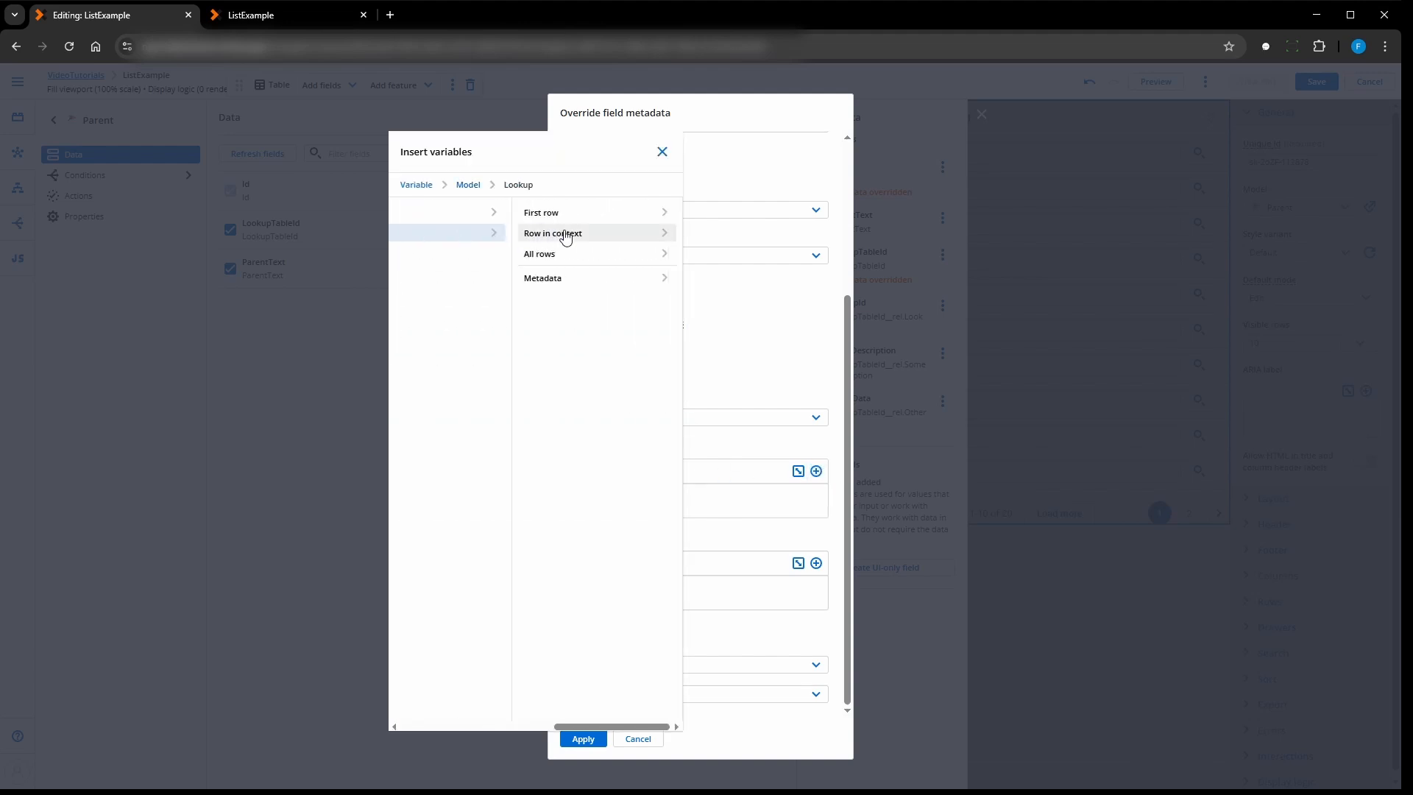
pyautogui.click(565, 234)
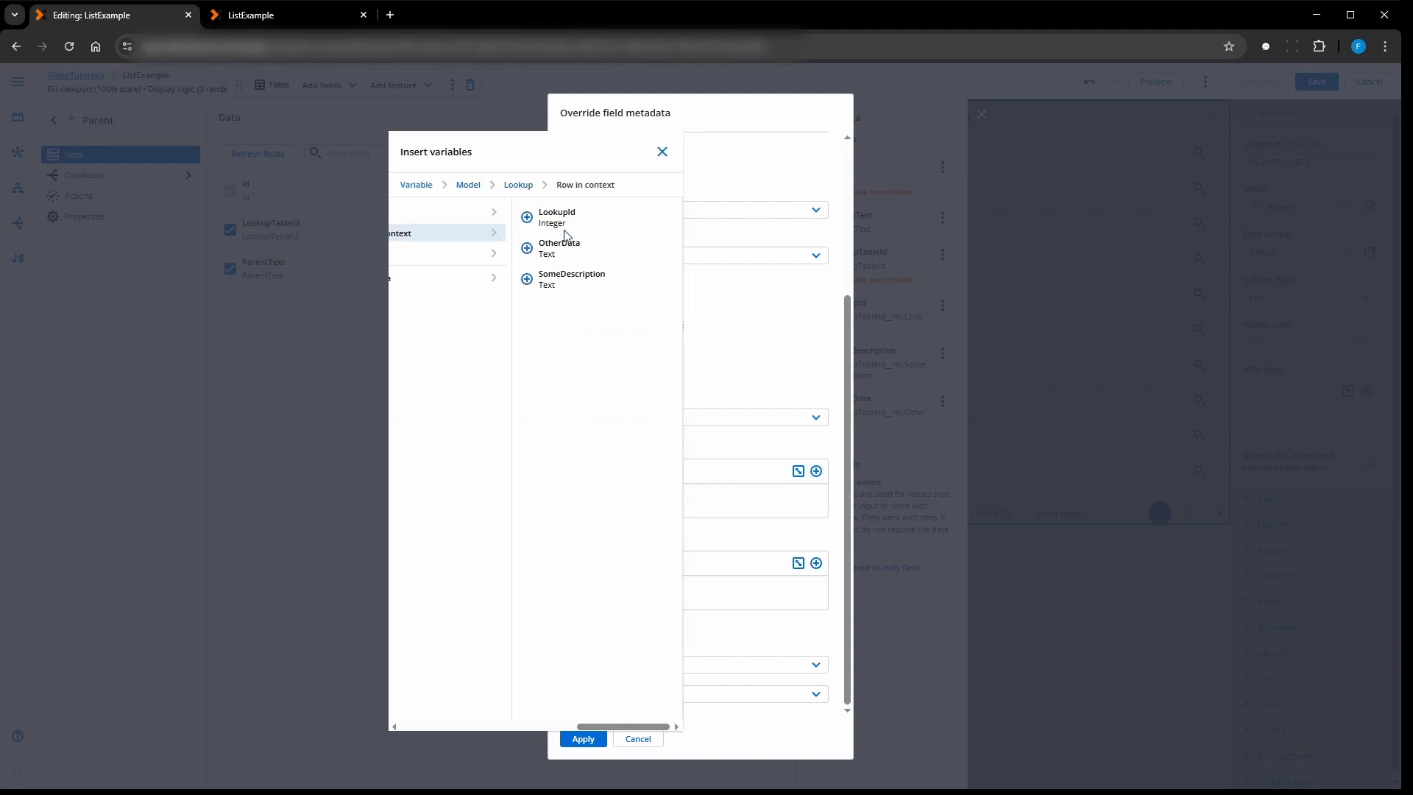
pyautogui.click(522, 218)
pyautogui.click(663, 151)
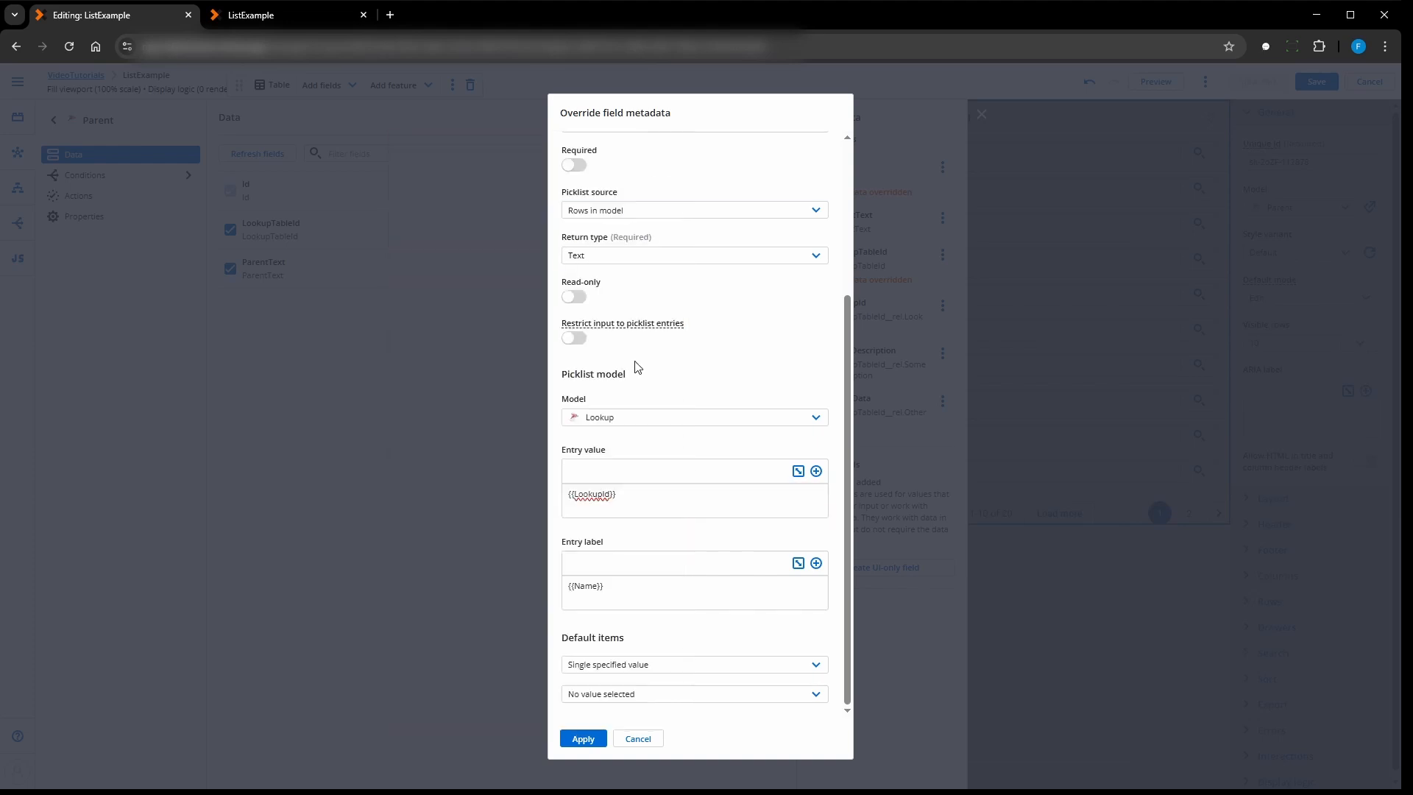
# - Set the picklist entry label to {{SomeDescription}} - {{OtherData}} and apply the metadata override
pyautogui.moveTo(639, 601); pyautogui.dragTo(552, 593)
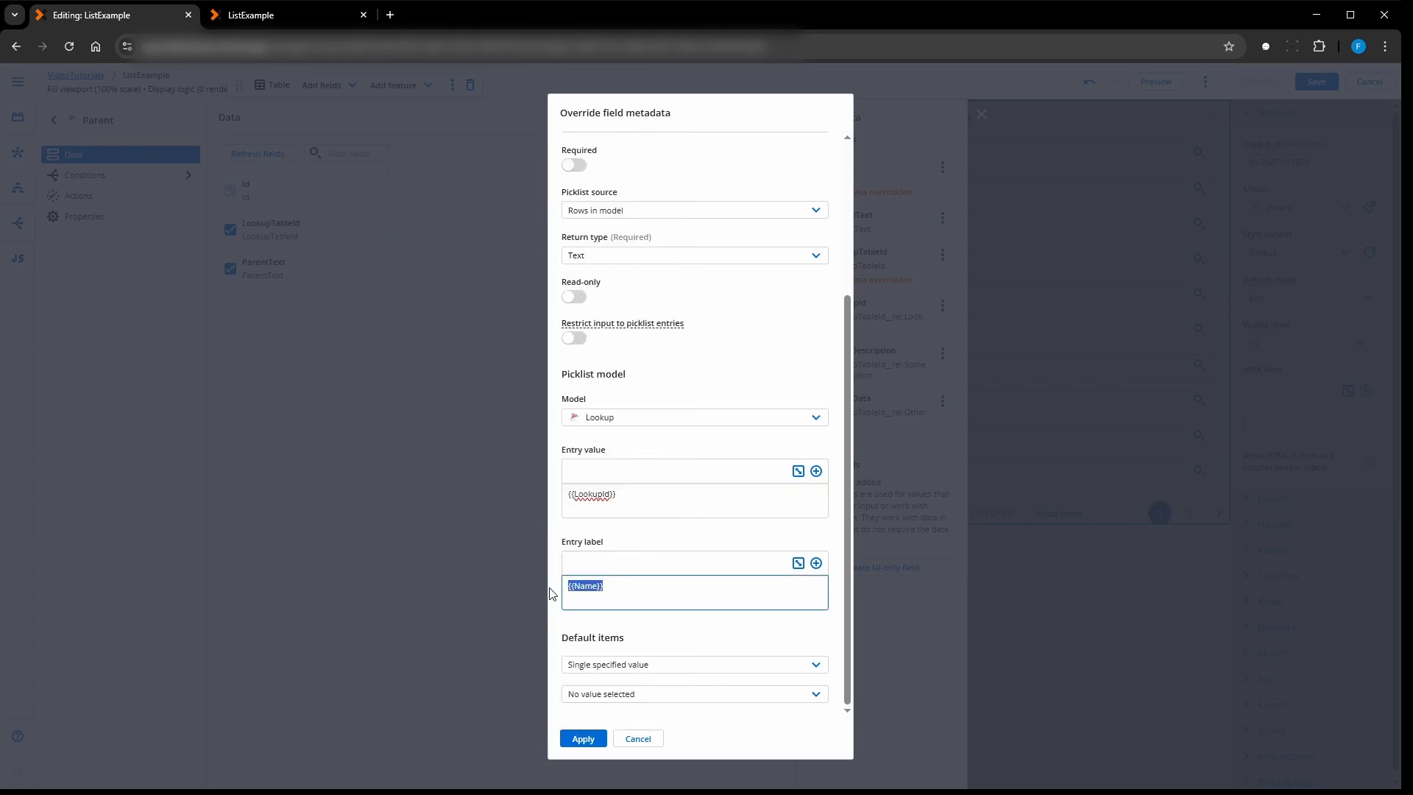
pyautogui.press('BackSpace')
pyautogui.click(816, 563)
pyautogui.click(595, 214)
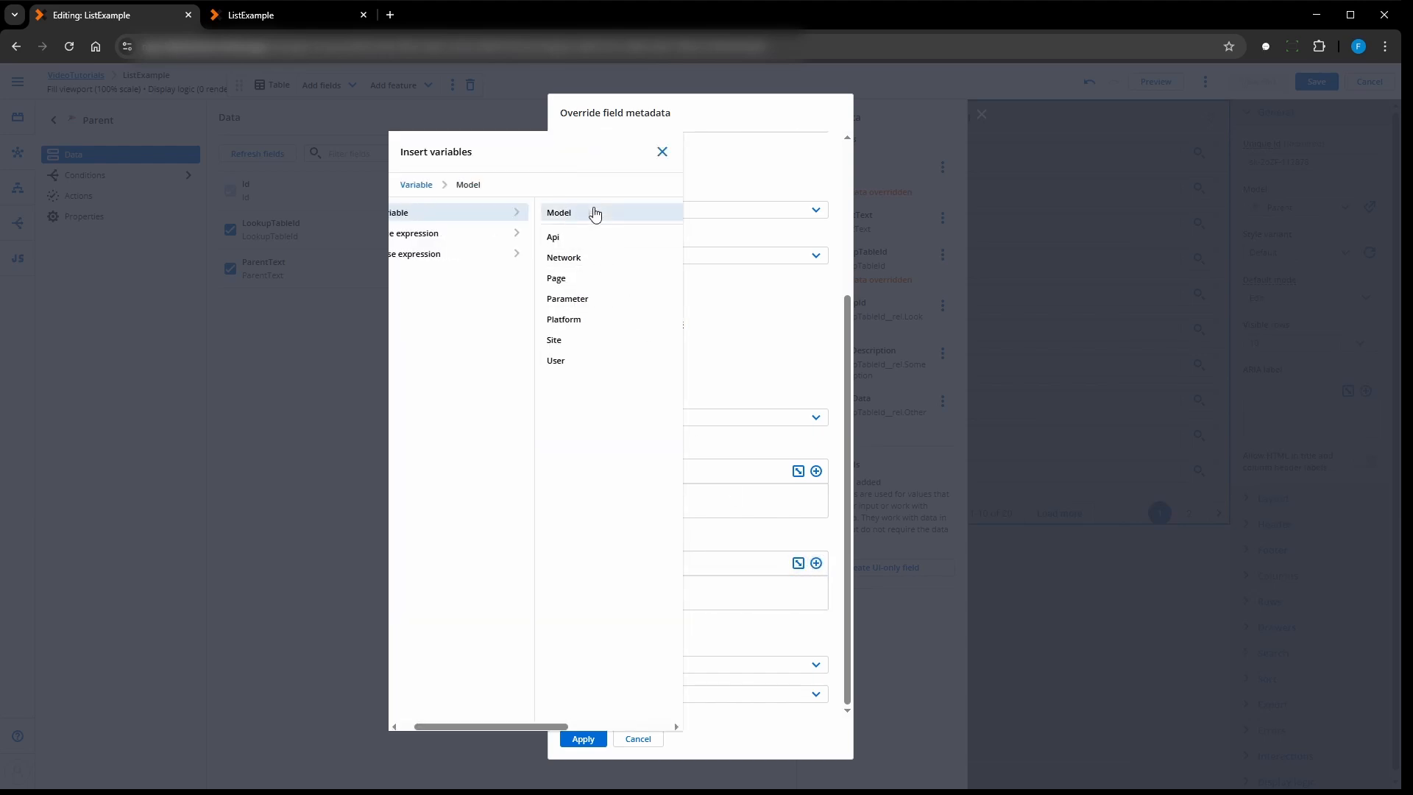
pyautogui.click(546, 242)
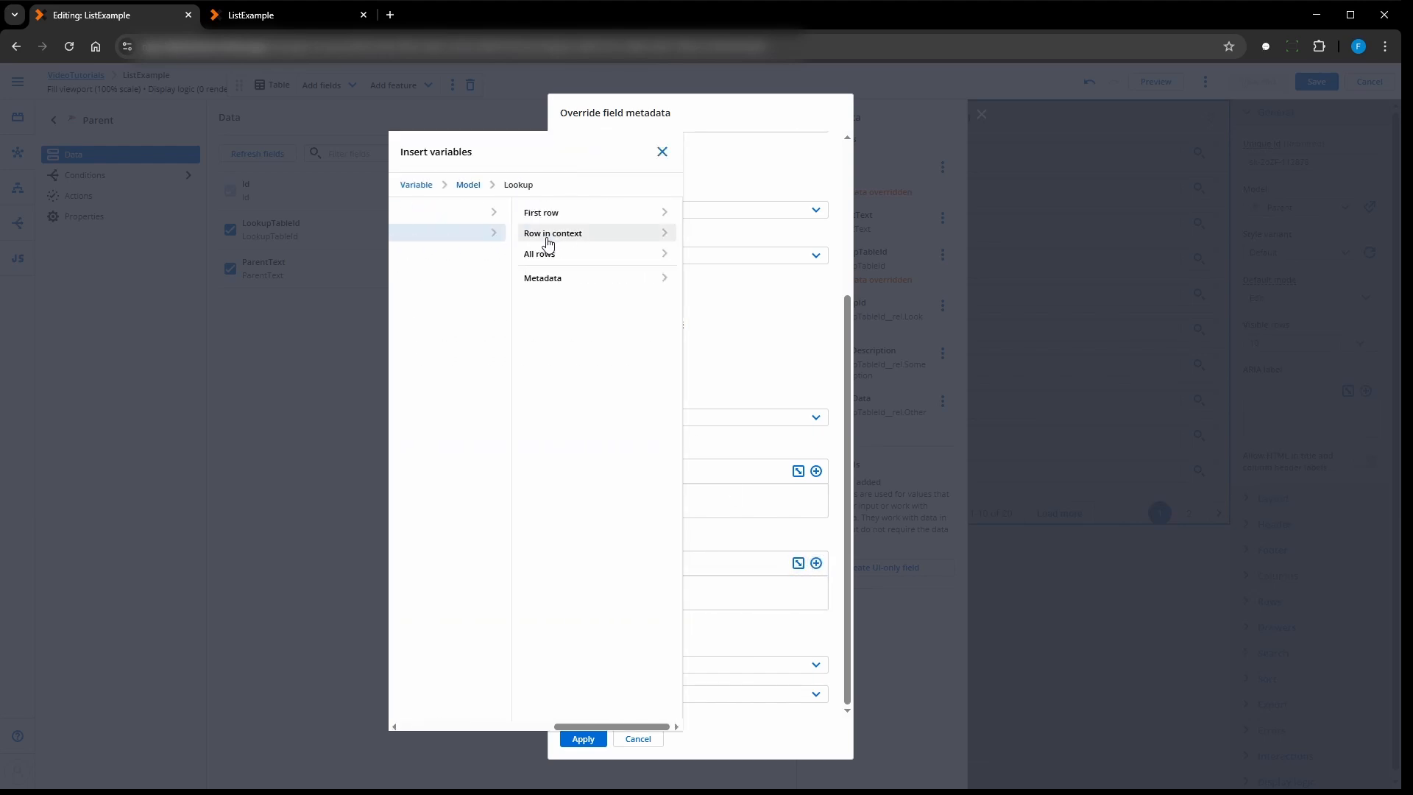
pyautogui.click(548, 239)
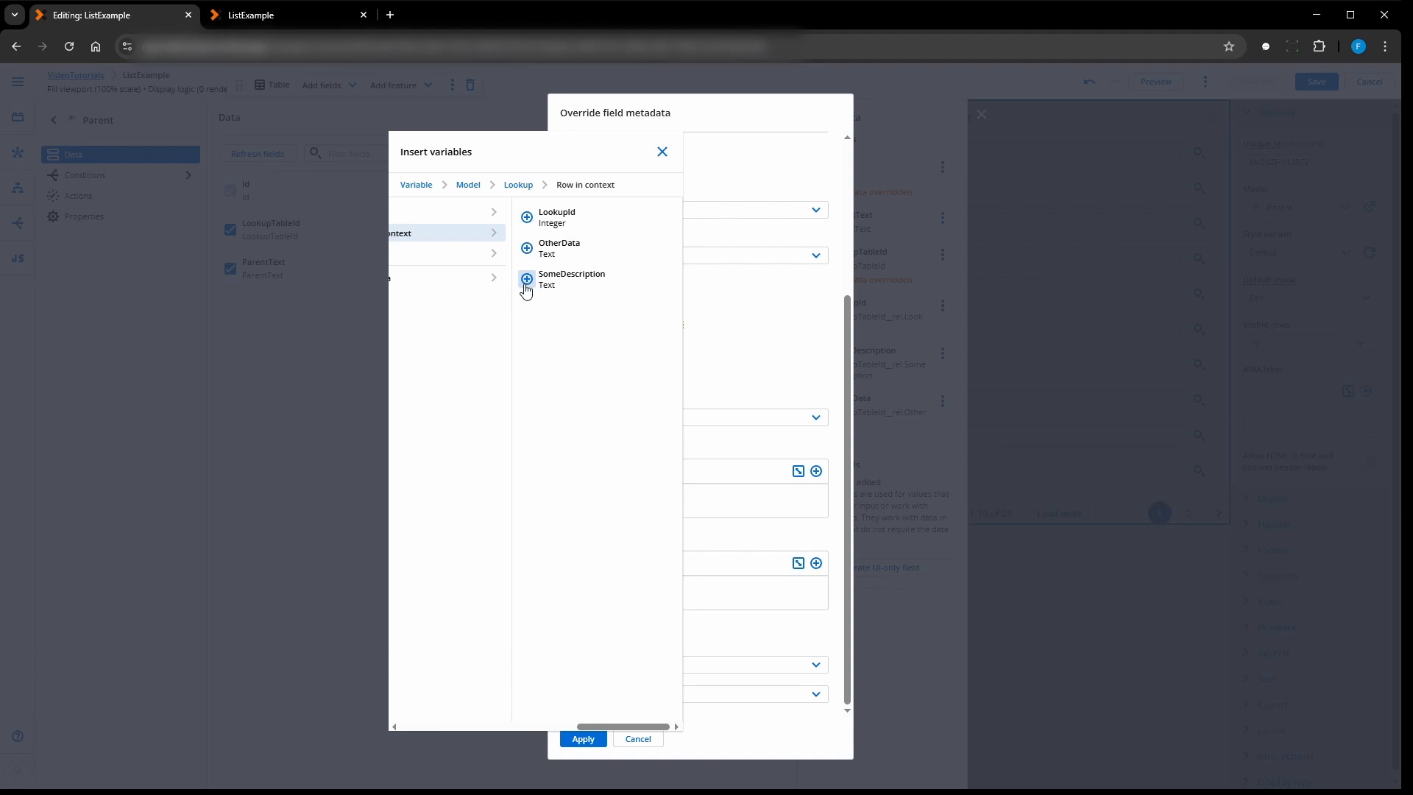
pyautogui.click(526, 280)
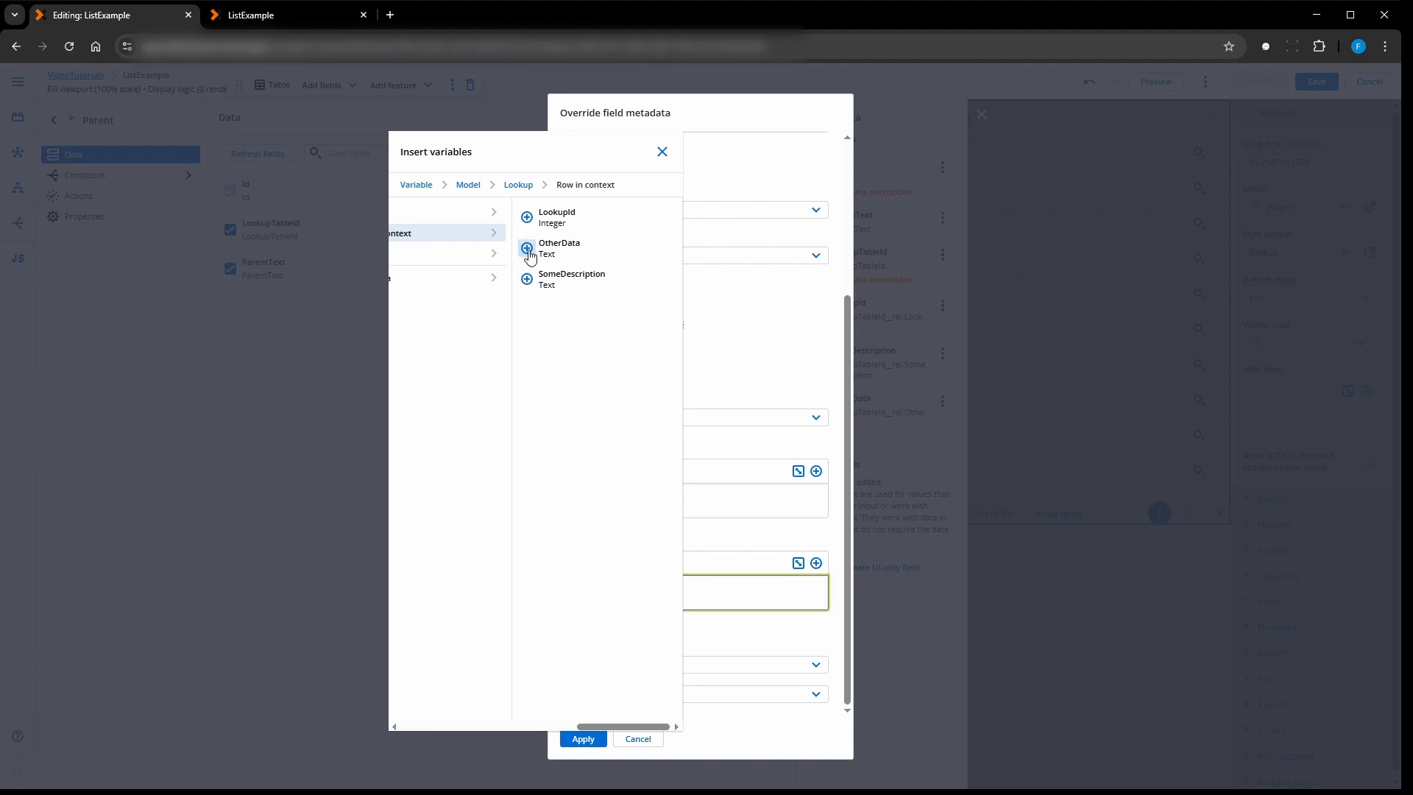
pyautogui.click(527, 248)
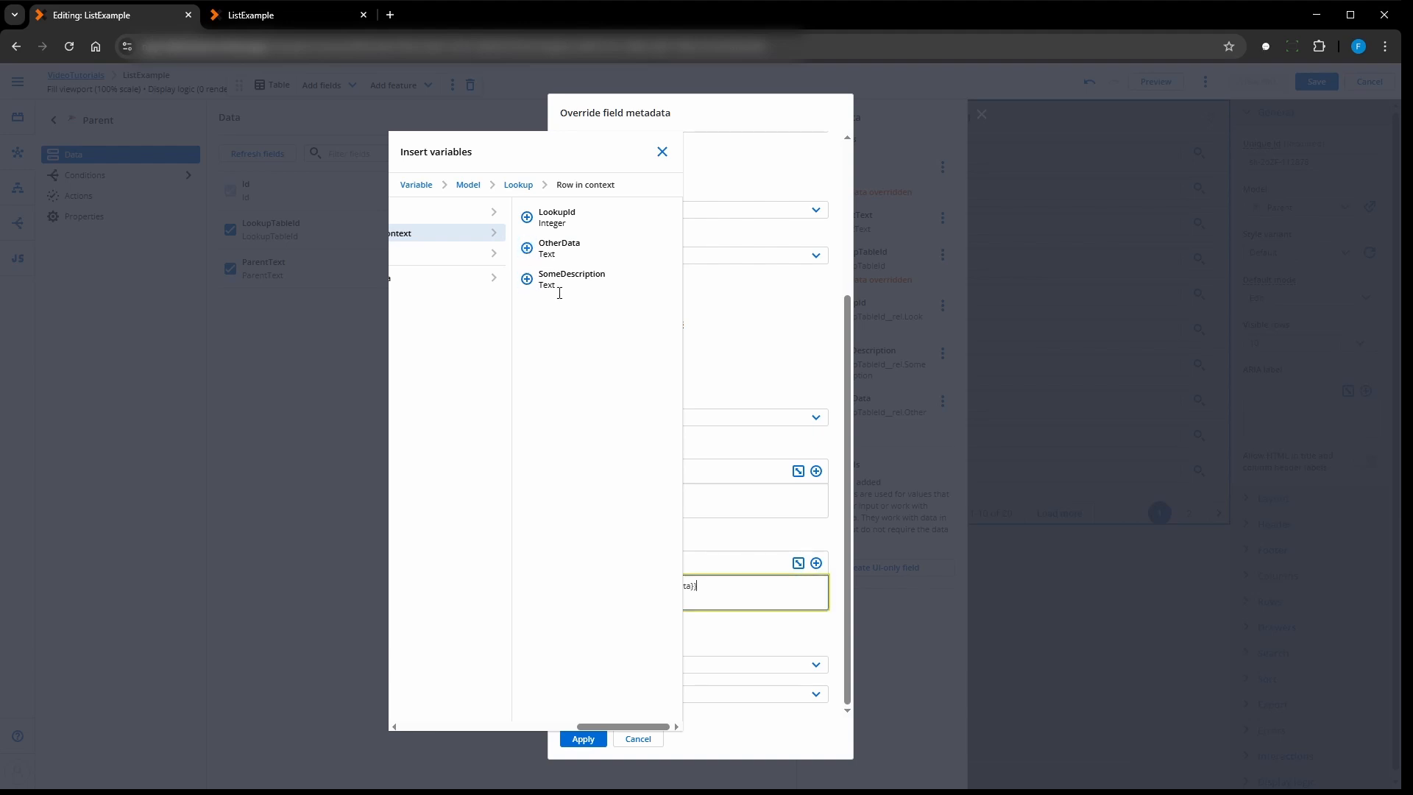
pyautogui.click(662, 152)
pyautogui.click(644, 587)
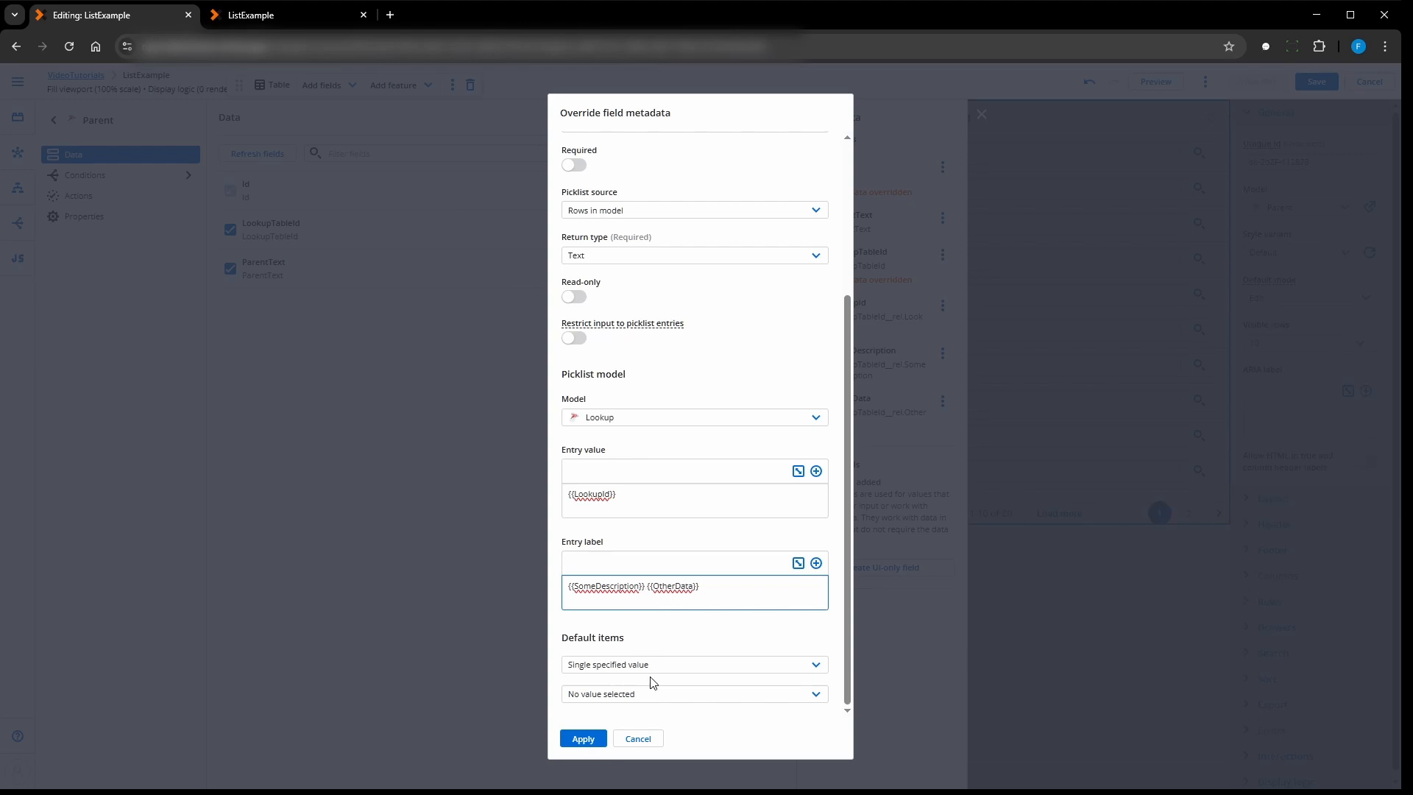
pyautogui.write('-')
pyautogui.click(583, 740)
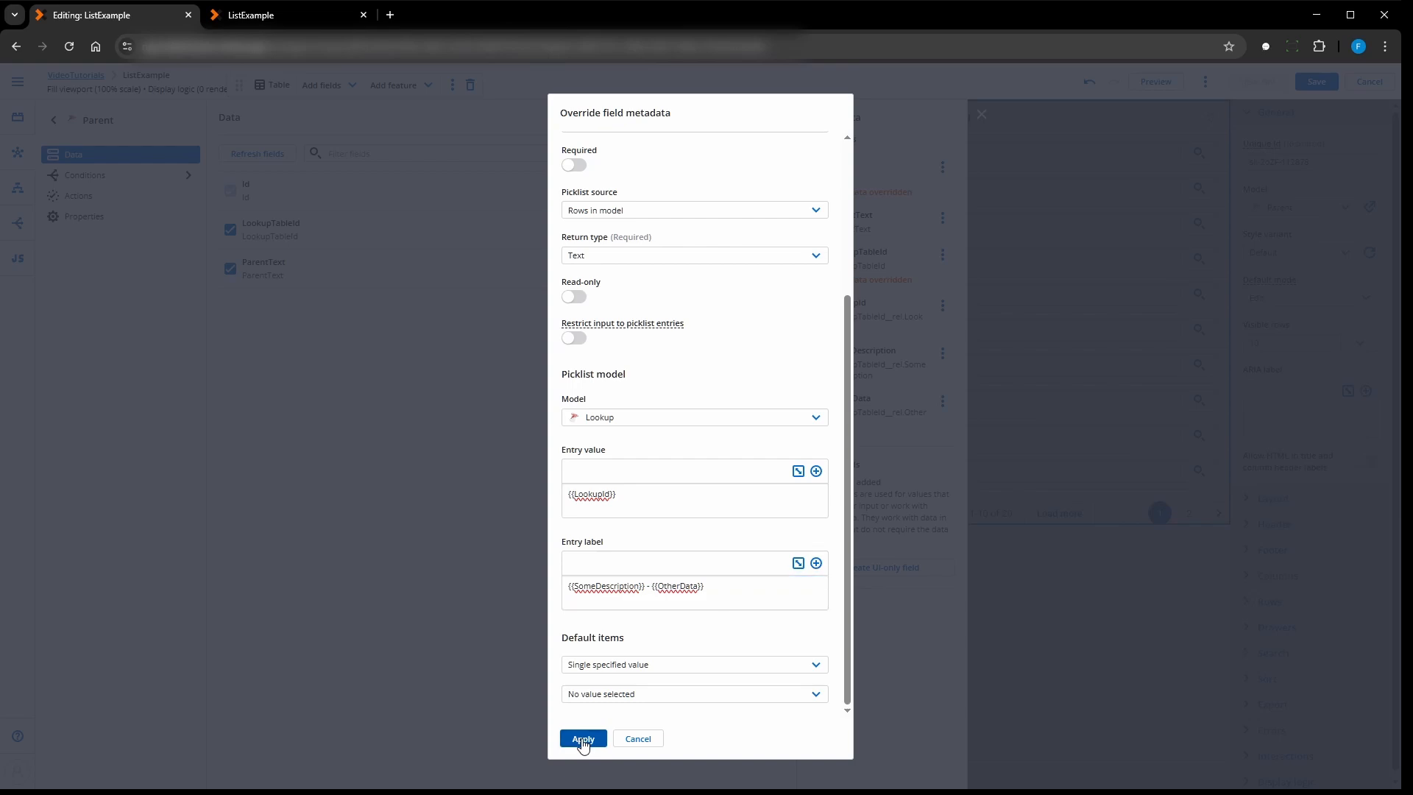
# - Save the page, then reload the preview and check the LookupTableId combobox options
pyautogui.click(1316, 82)
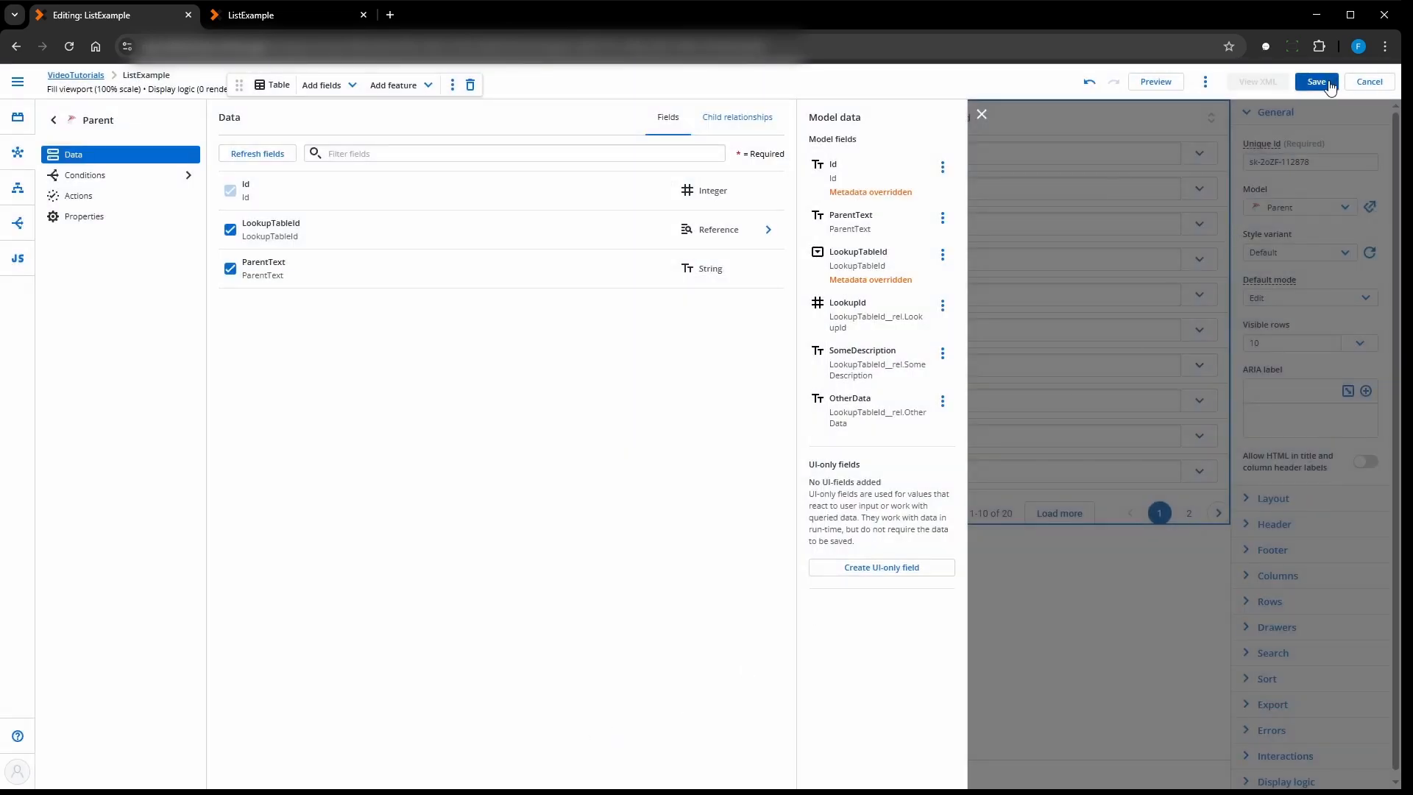
pyautogui.click(982, 116)
pyautogui.click(254, 16)
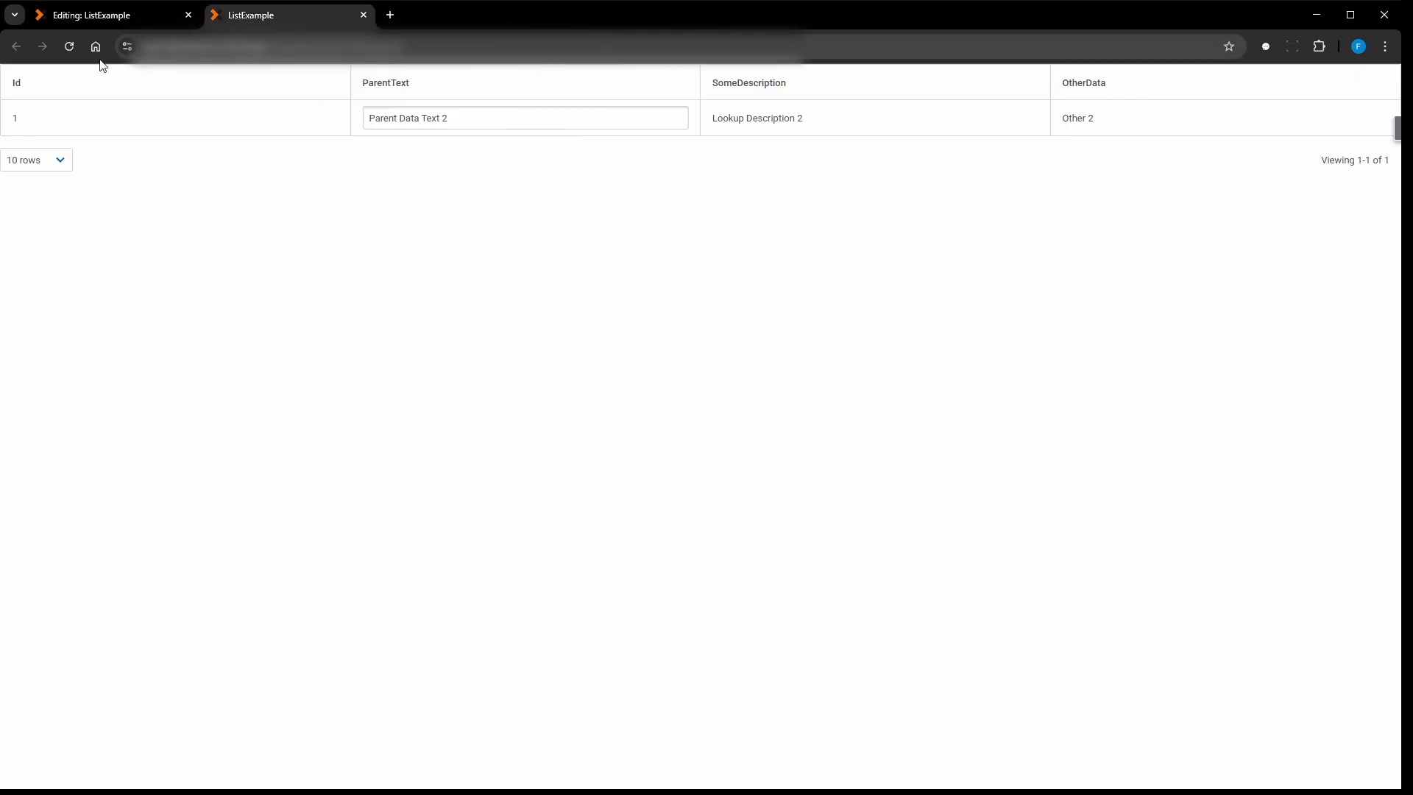
pyautogui.click(69, 46)
pyautogui.click(1137, 117)
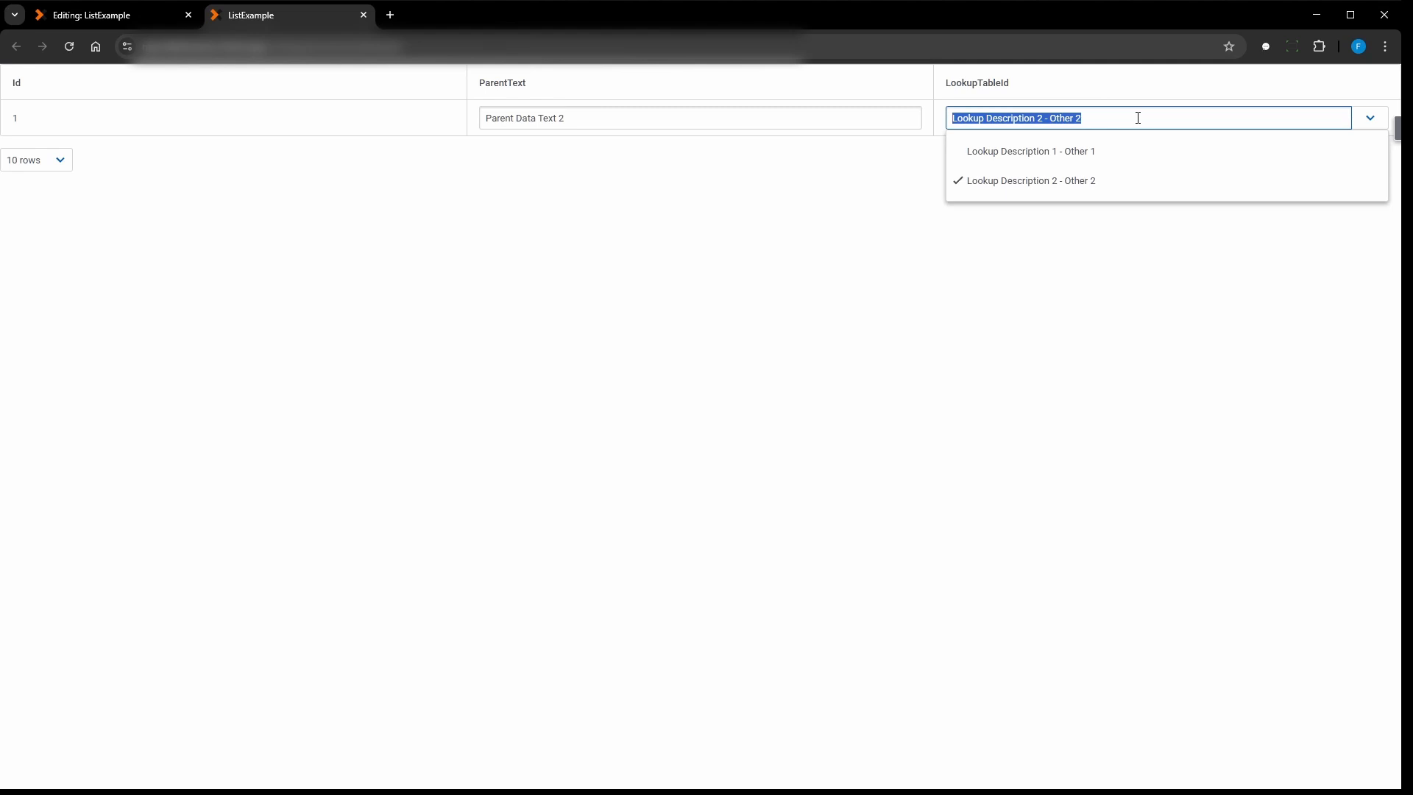
pyautogui.click(1137, 118)
pyautogui.click(676, 603)
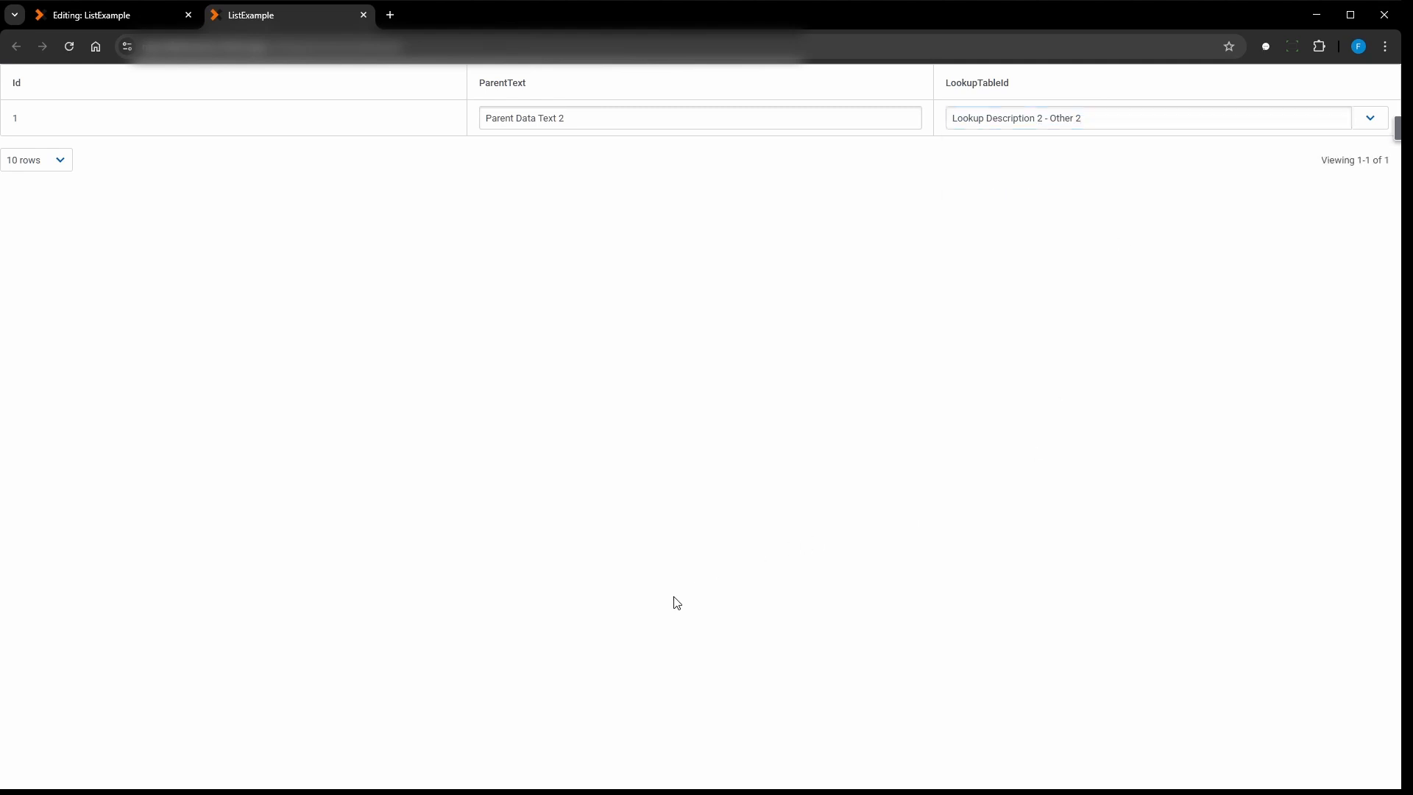
# - In the page editor, add a Button Set above the table and set its position to Left
pyautogui.click(96, 18)
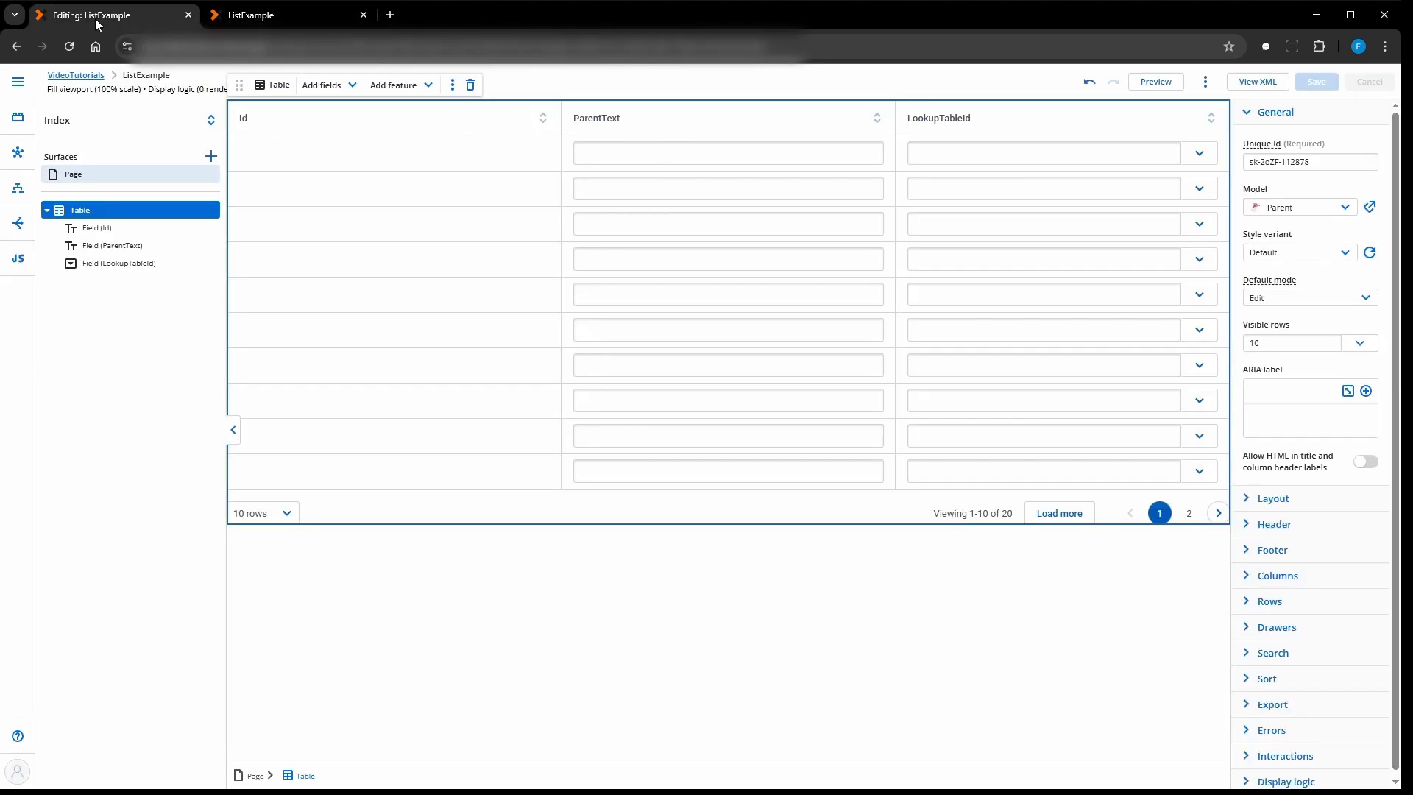
pyautogui.click(749, 673)
pyautogui.click(19, 117)
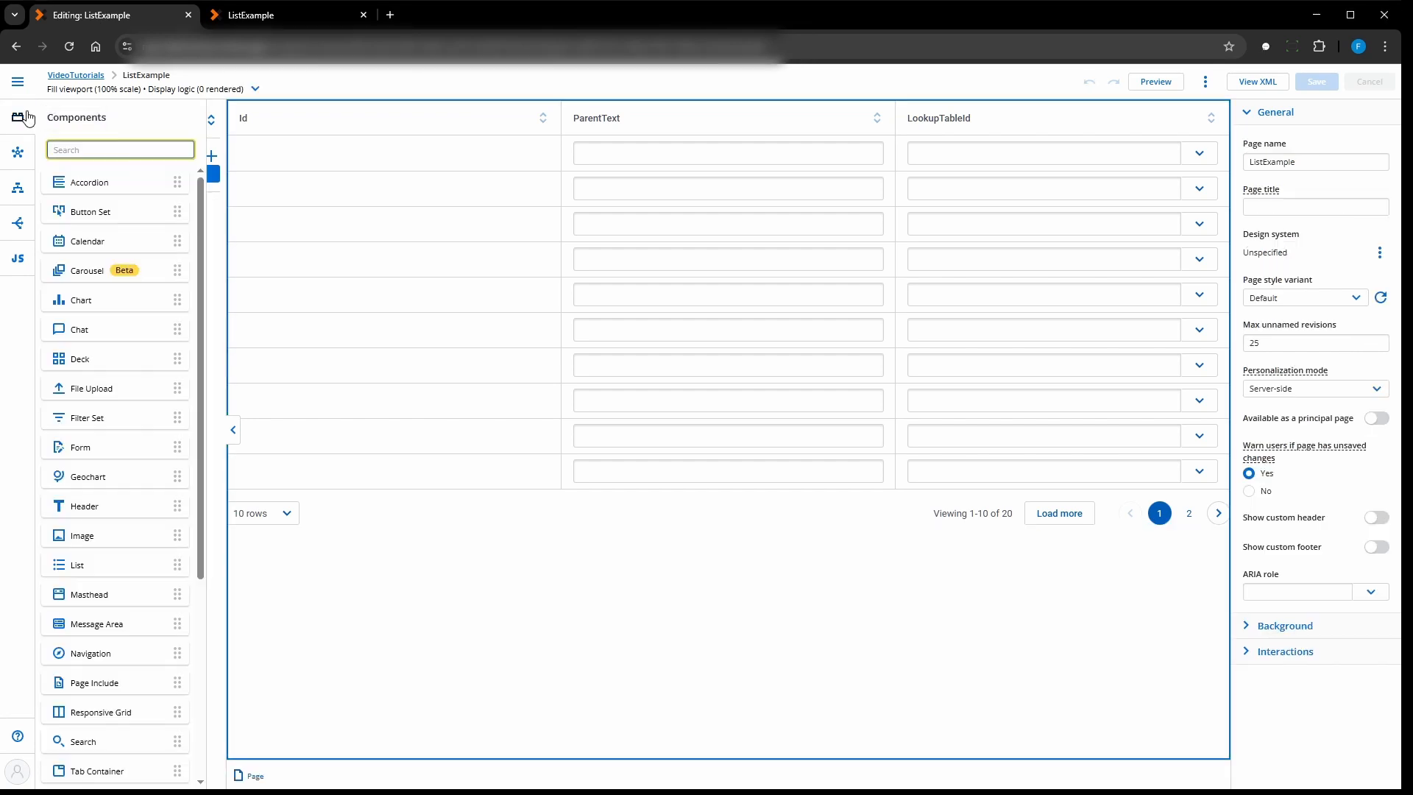
pyautogui.moveTo(79, 211); pyautogui.dragTo(404, 113)
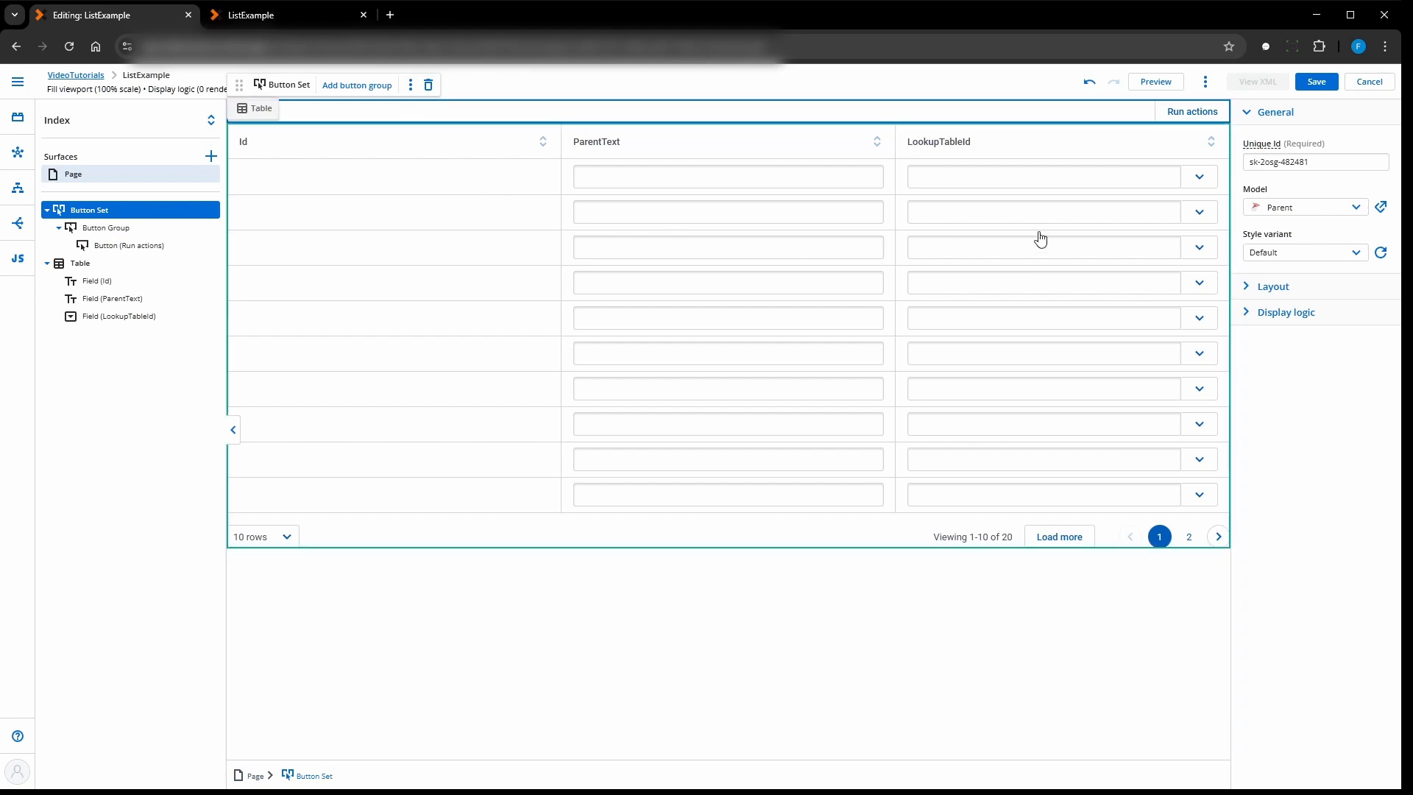
pyautogui.click(1249, 286)
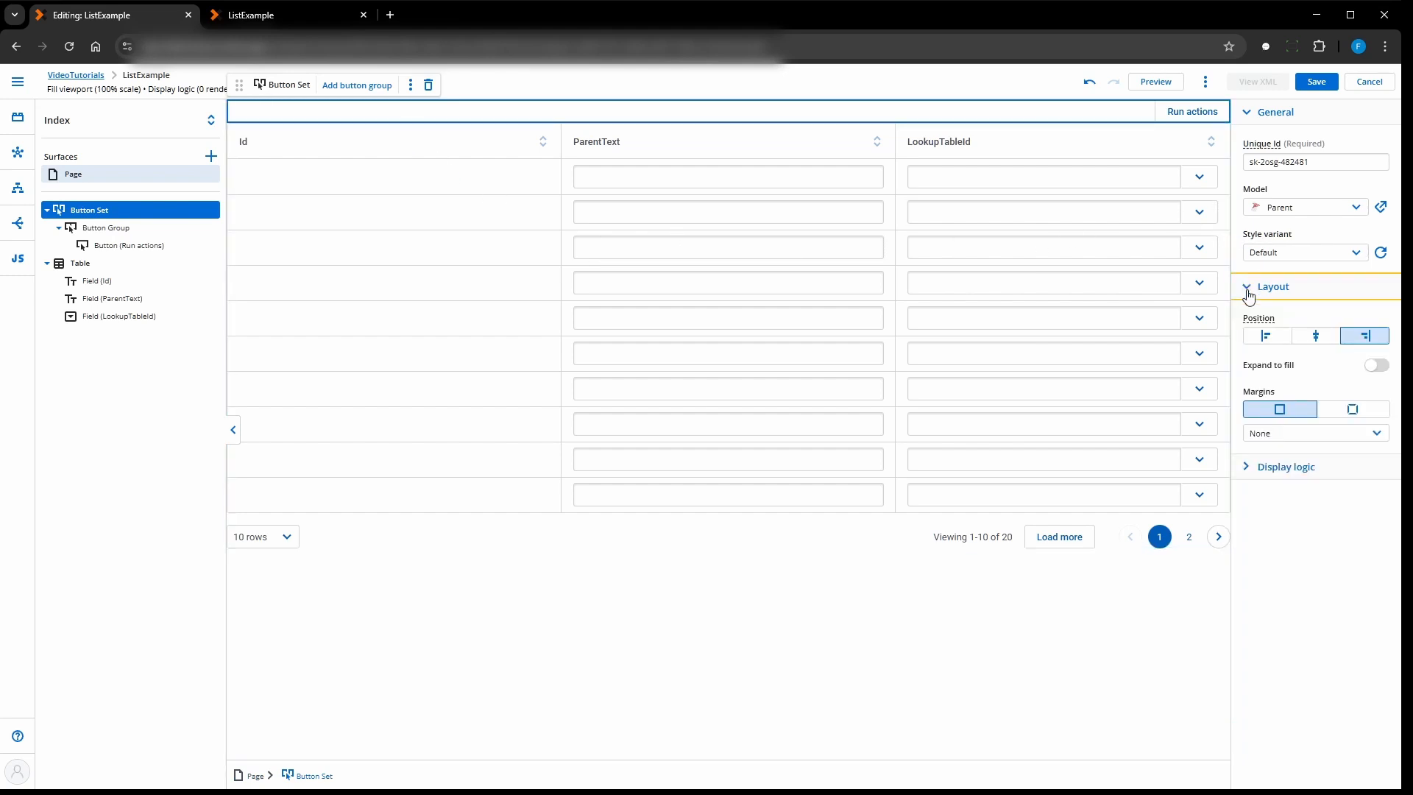
pyautogui.click(1260, 338)
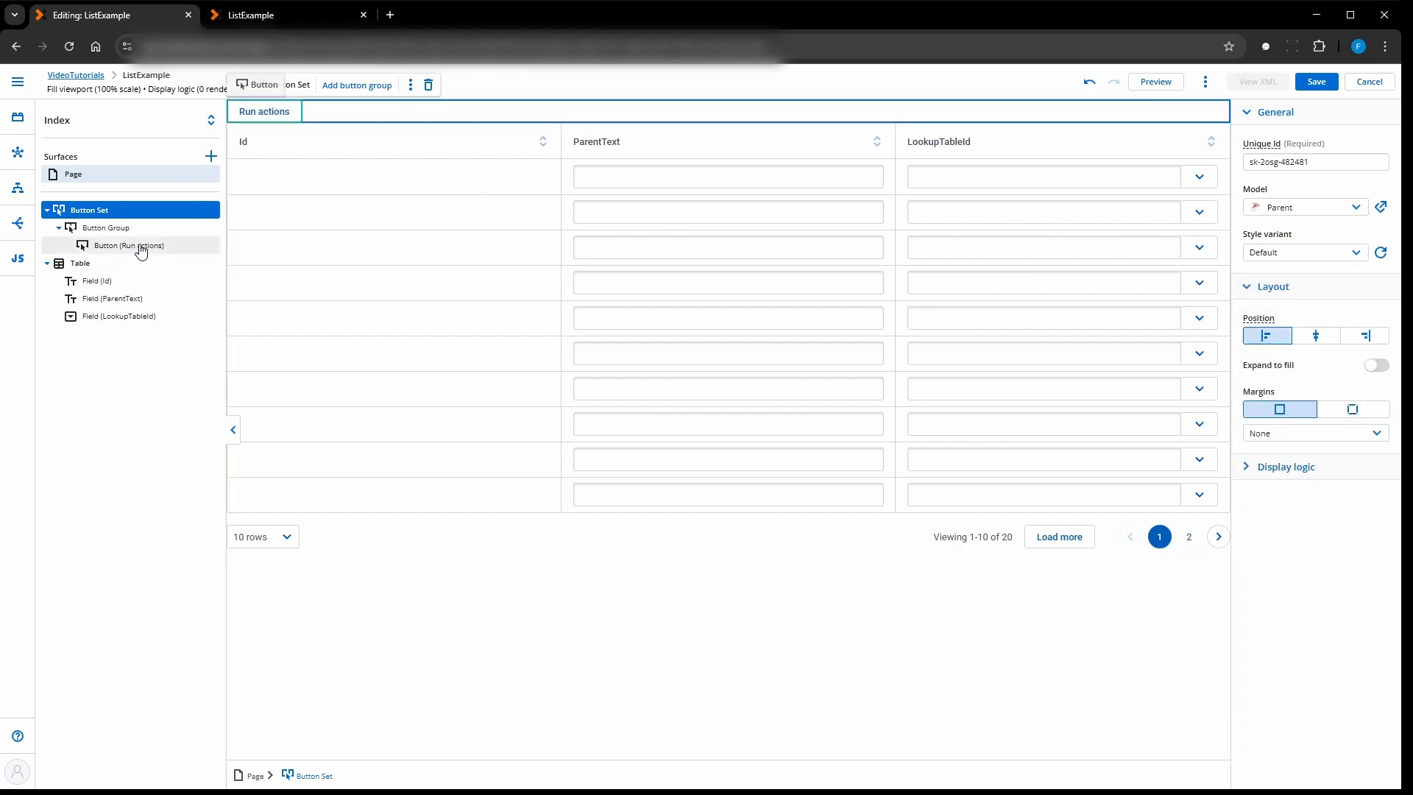
# - Add a second button to the button group and open the first button's properties
pyautogui.click(103, 228)
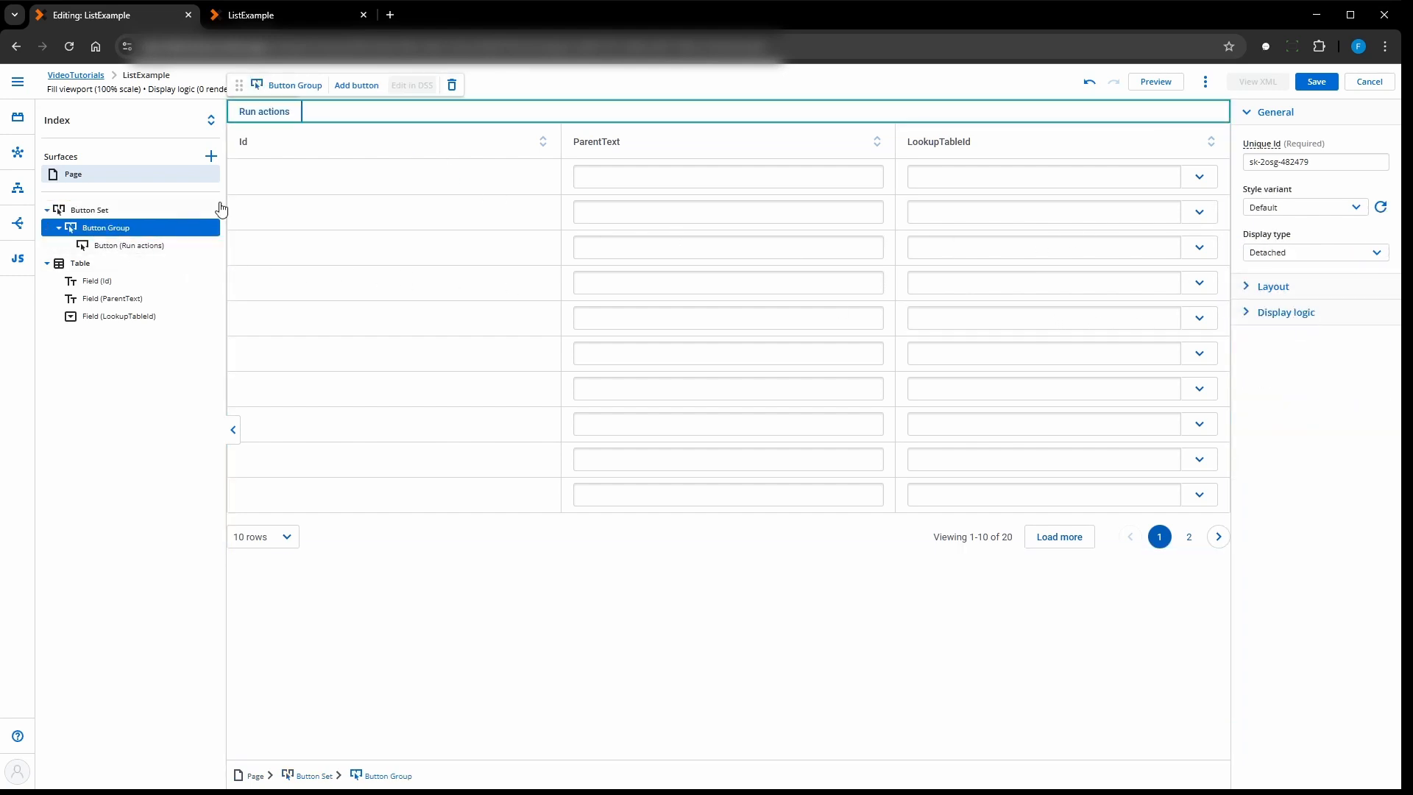
pyautogui.click(356, 86)
pyautogui.click(265, 116)
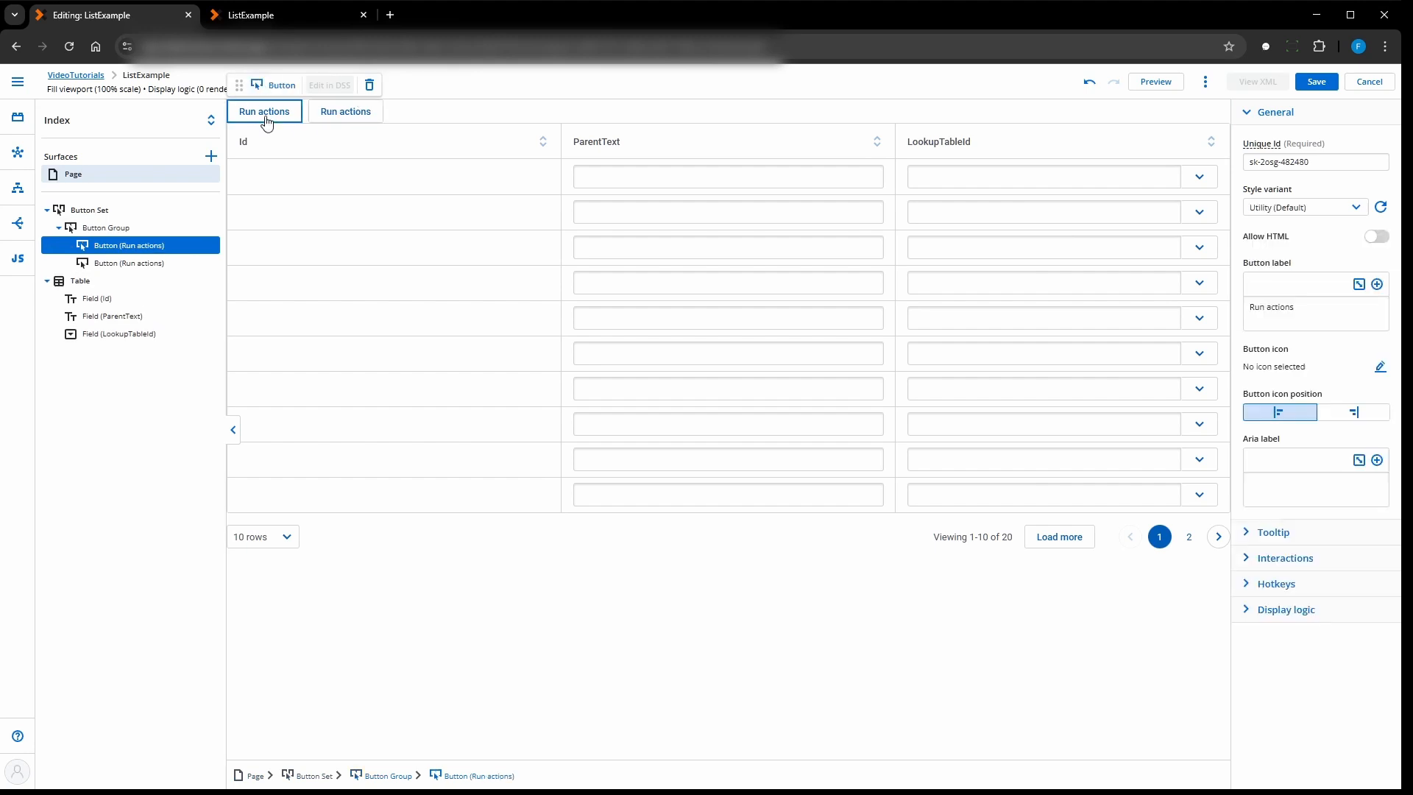
# - Label the first button in the button group "New Row"
pyautogui.moveTo(1308, 305); pyautogui.dragTo(1249, 314)
pyautogui.write('New')
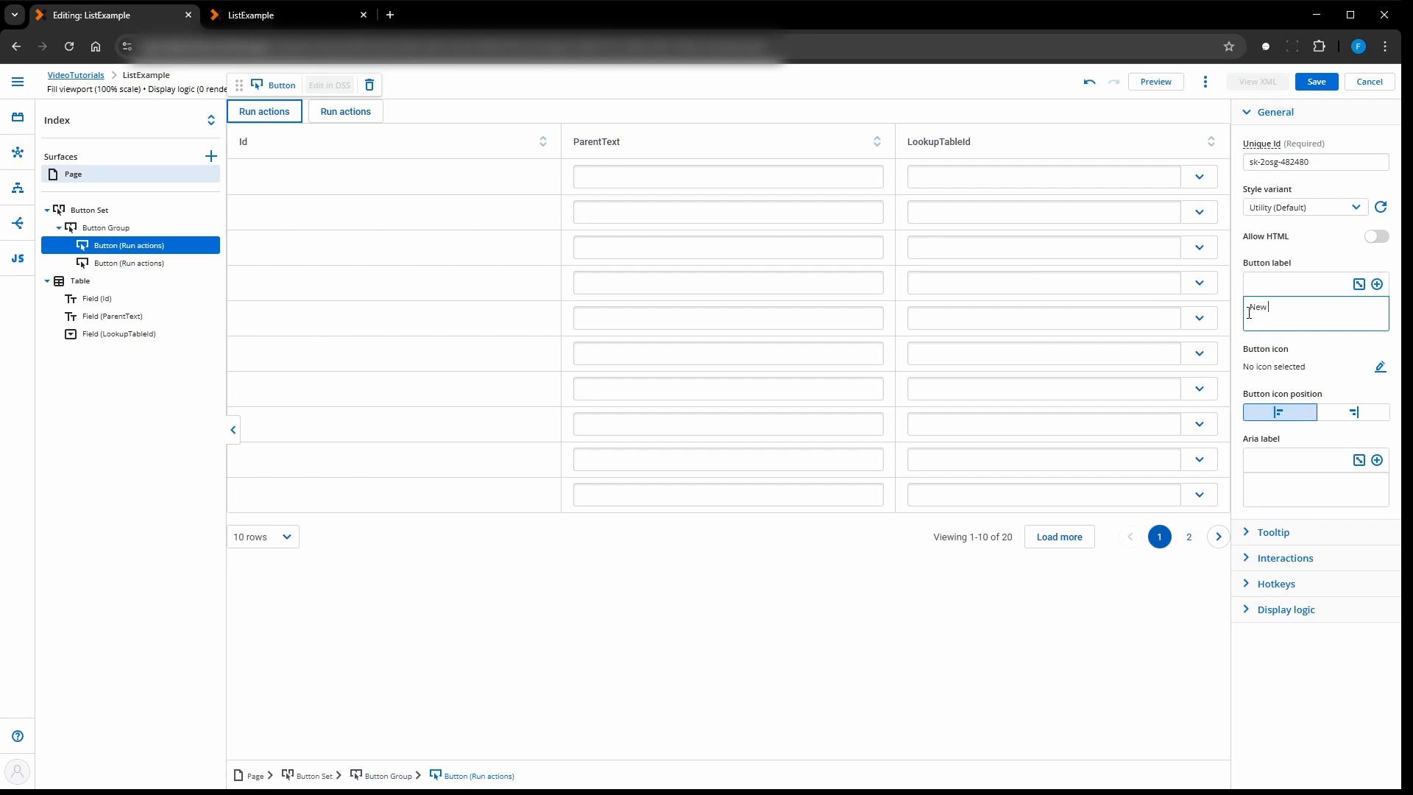
pyautogui.write(' Ro')
pyautogui.write('w')
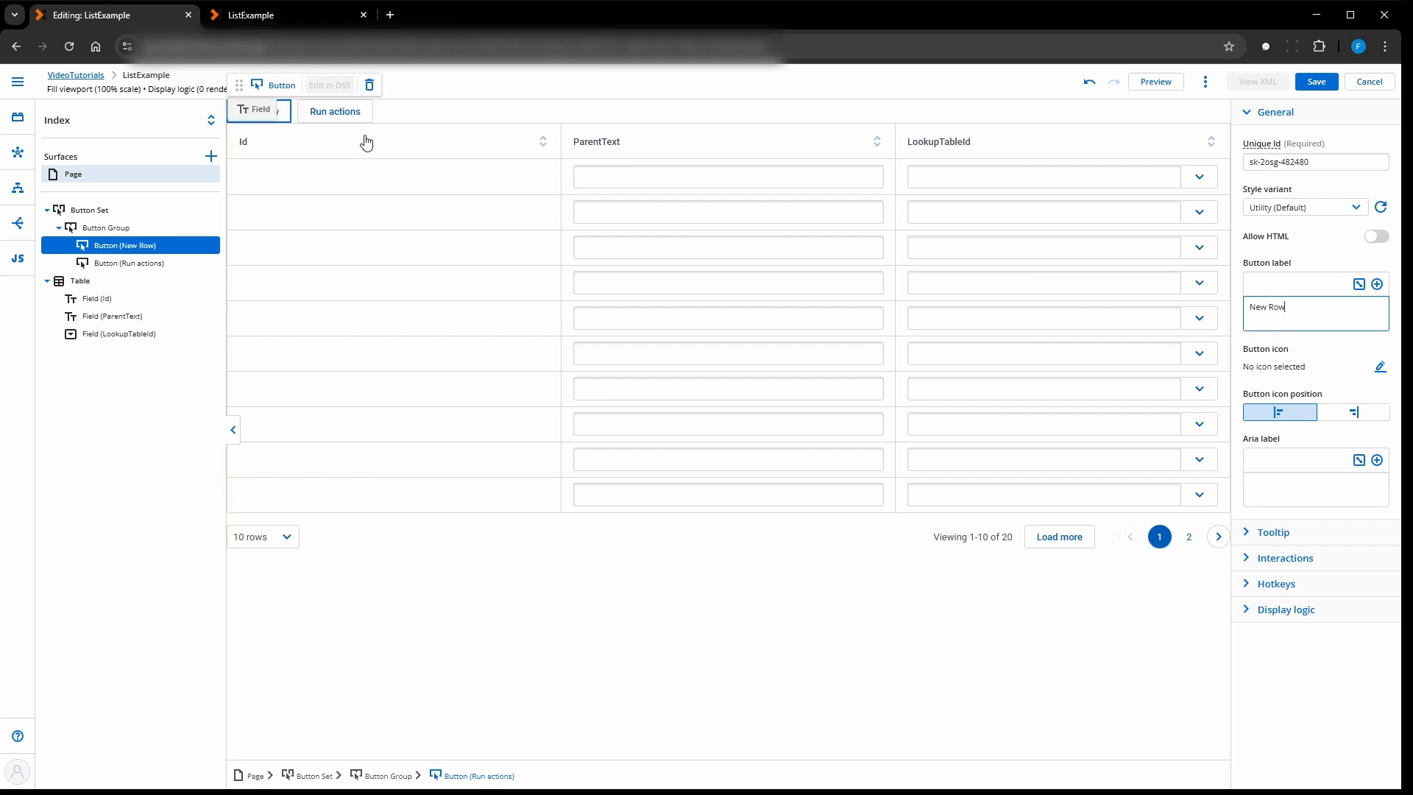
# - Create a new click action flow for the New Row button and name it "Click New Row"
pyautogui.click(1249, 558)
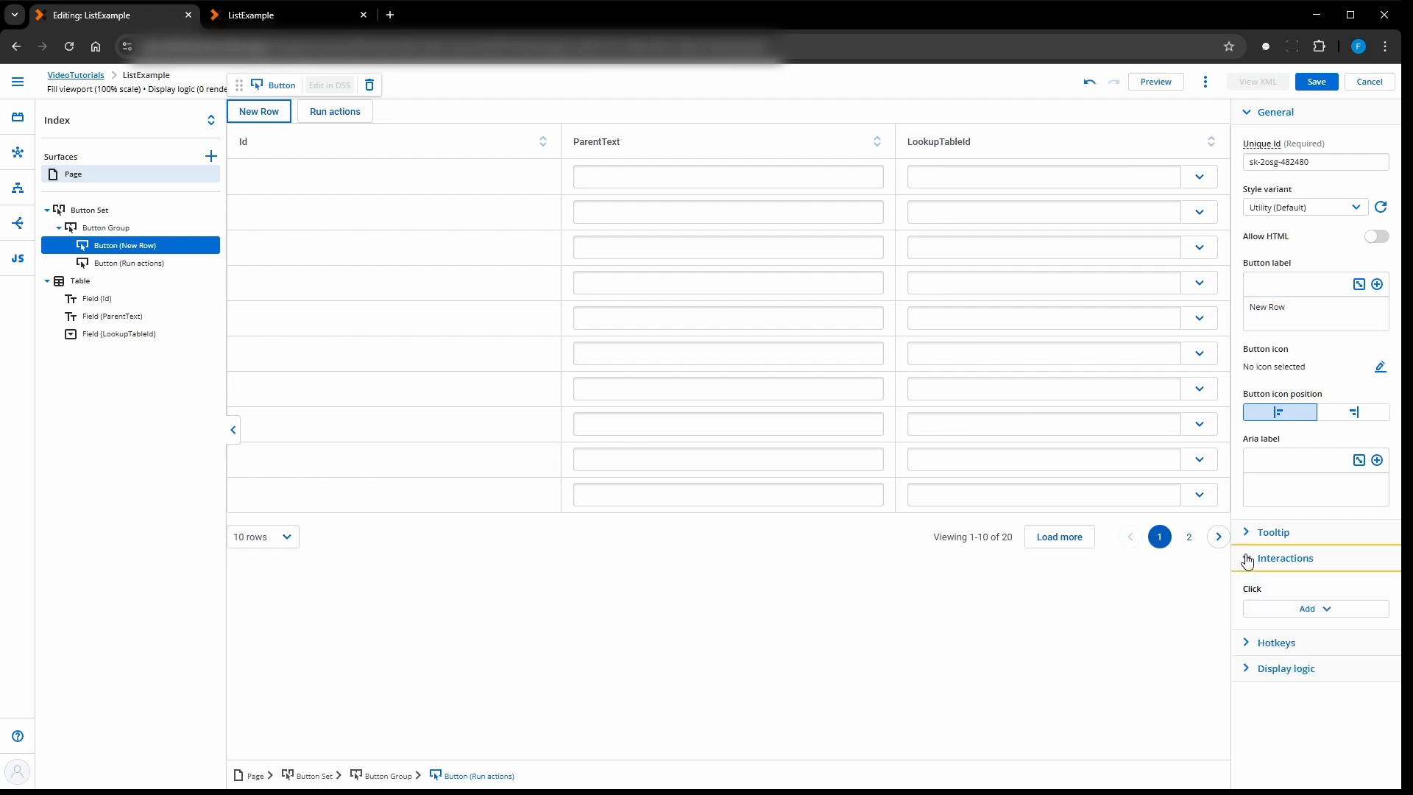
pyautogui.click(1323, 610)
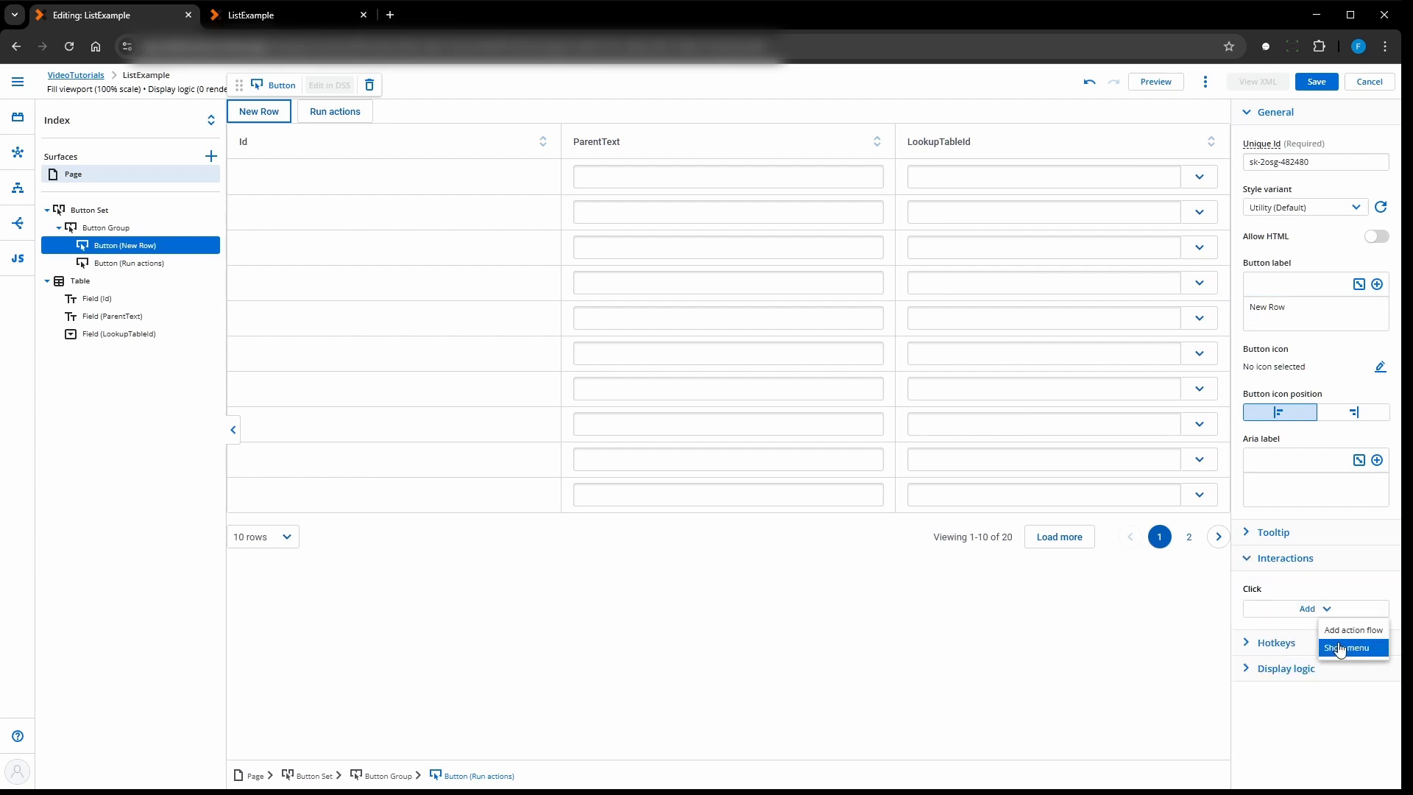
pyautogui.click(1349, 631)
pyautogui.click(1202, 674)
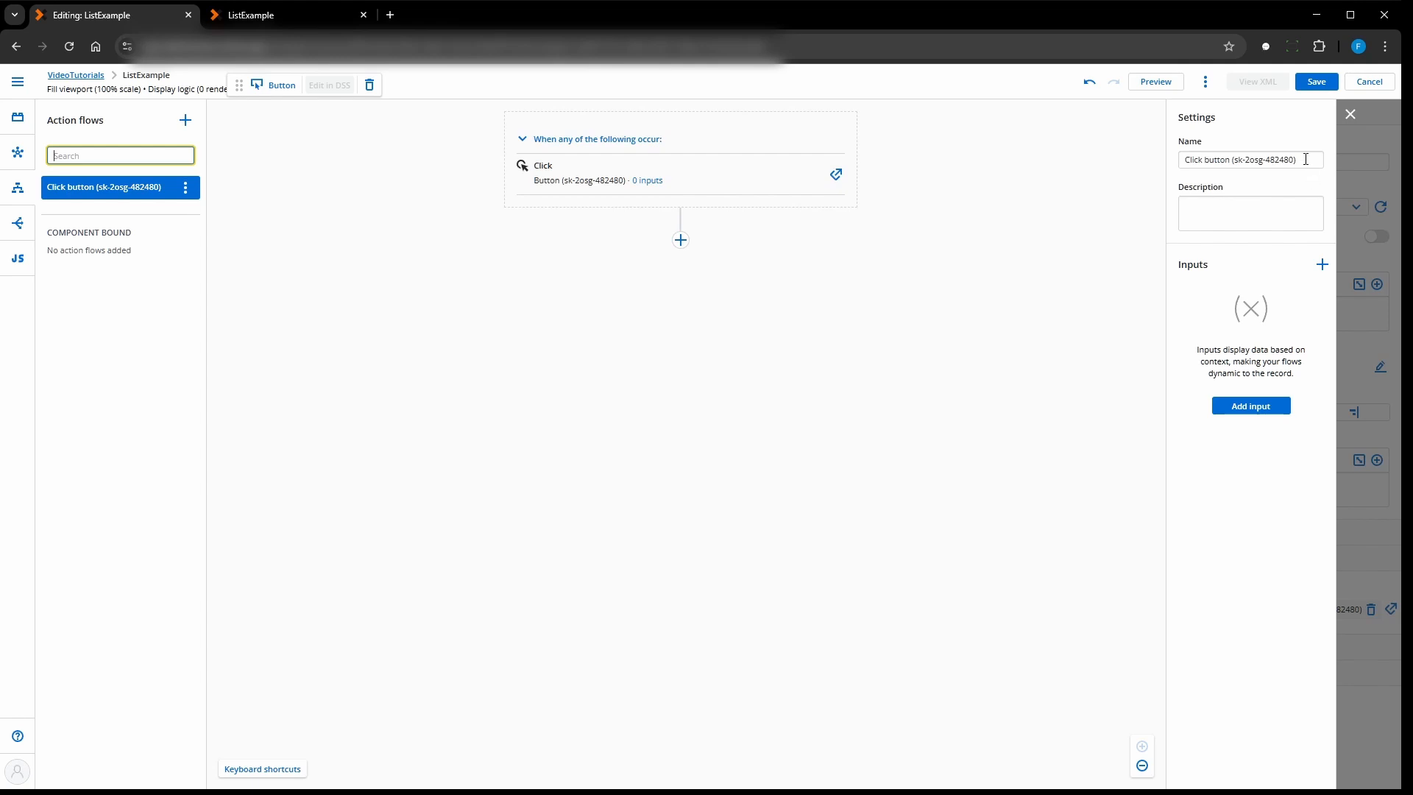
pyautogui.click(1305, 159)
pyautogui.hotkey('ctrl', 'shift', 'Left')
pyautogui.hotkey('ctrl', 'shift', 'Left')
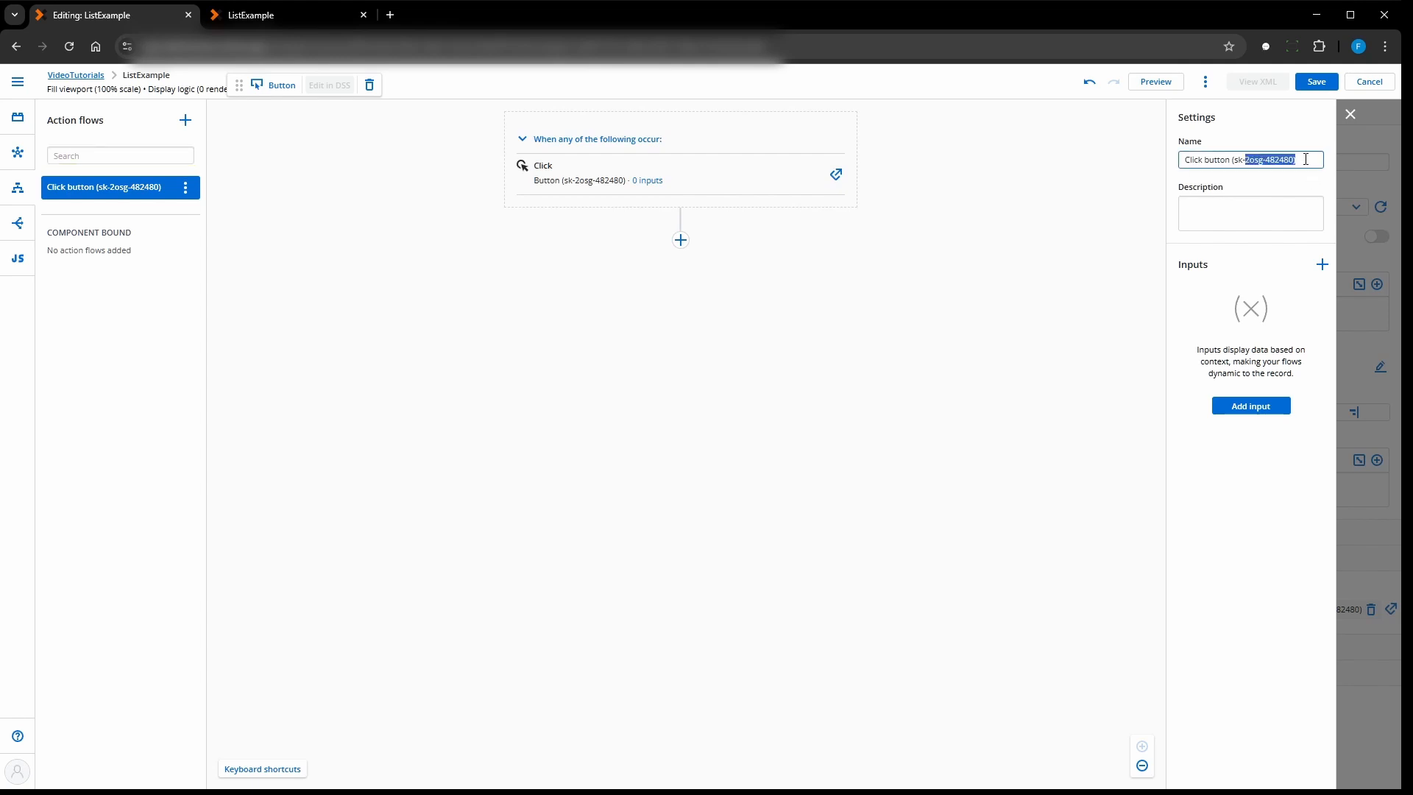
pyautogui.hotkey('ctrl', 'shift', 'Left')
pyautogui.write('New Row')
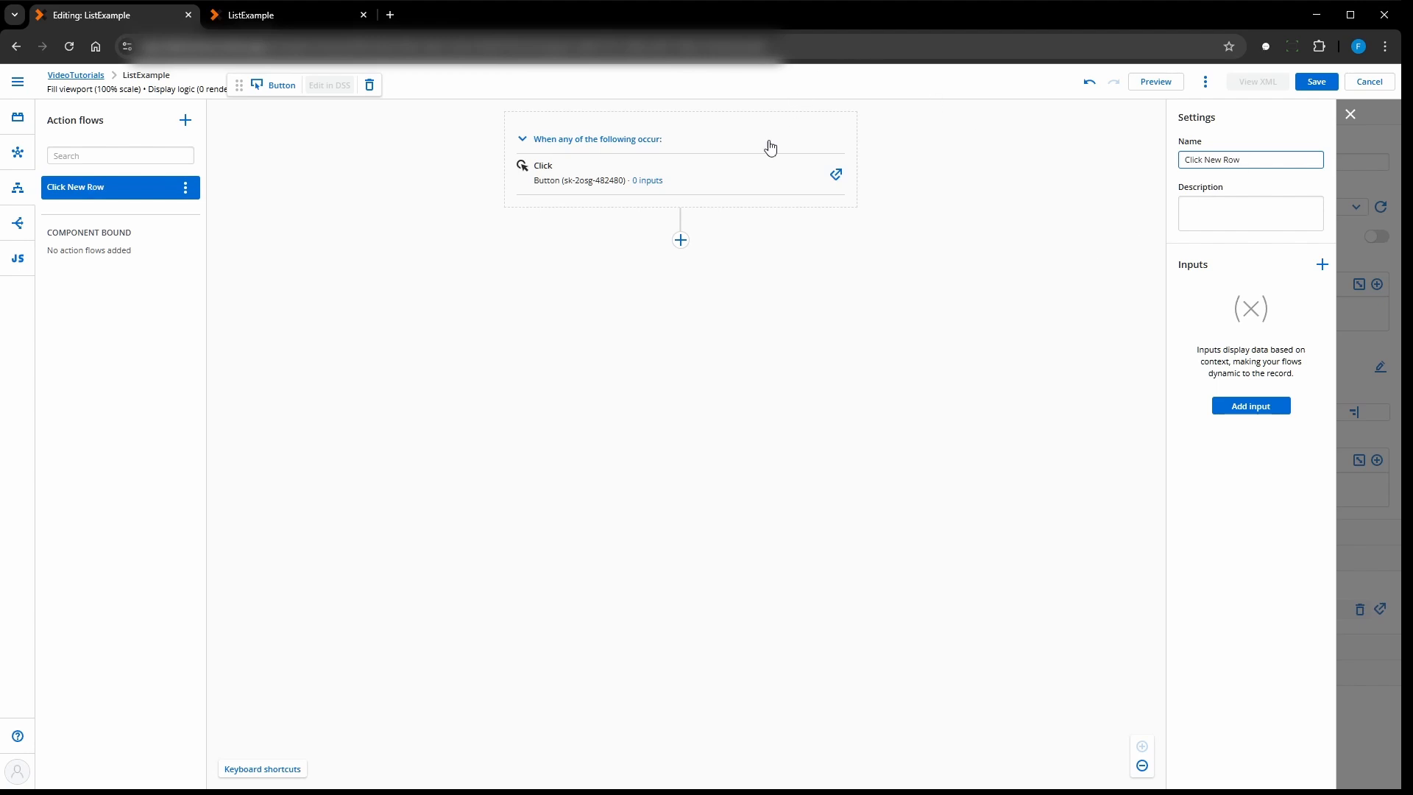
# - Add a Create new rows action on the Parent model to the Click New Row flow, then save the page and close the flow editor
pyautogui.click(679, 240)
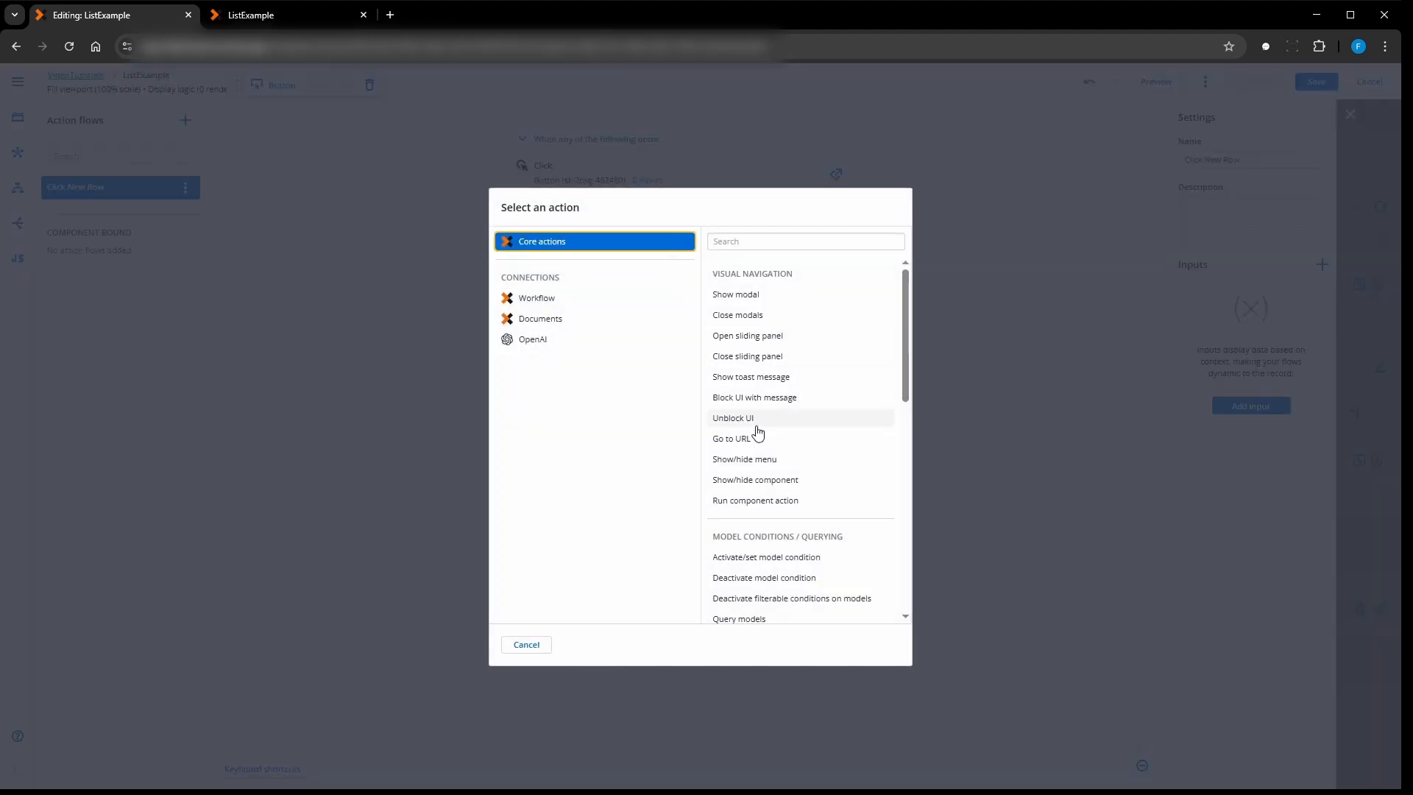
pyautogui.scroll(-2, 780, 457)
pyautogui.scroll(-2, 779, 457)
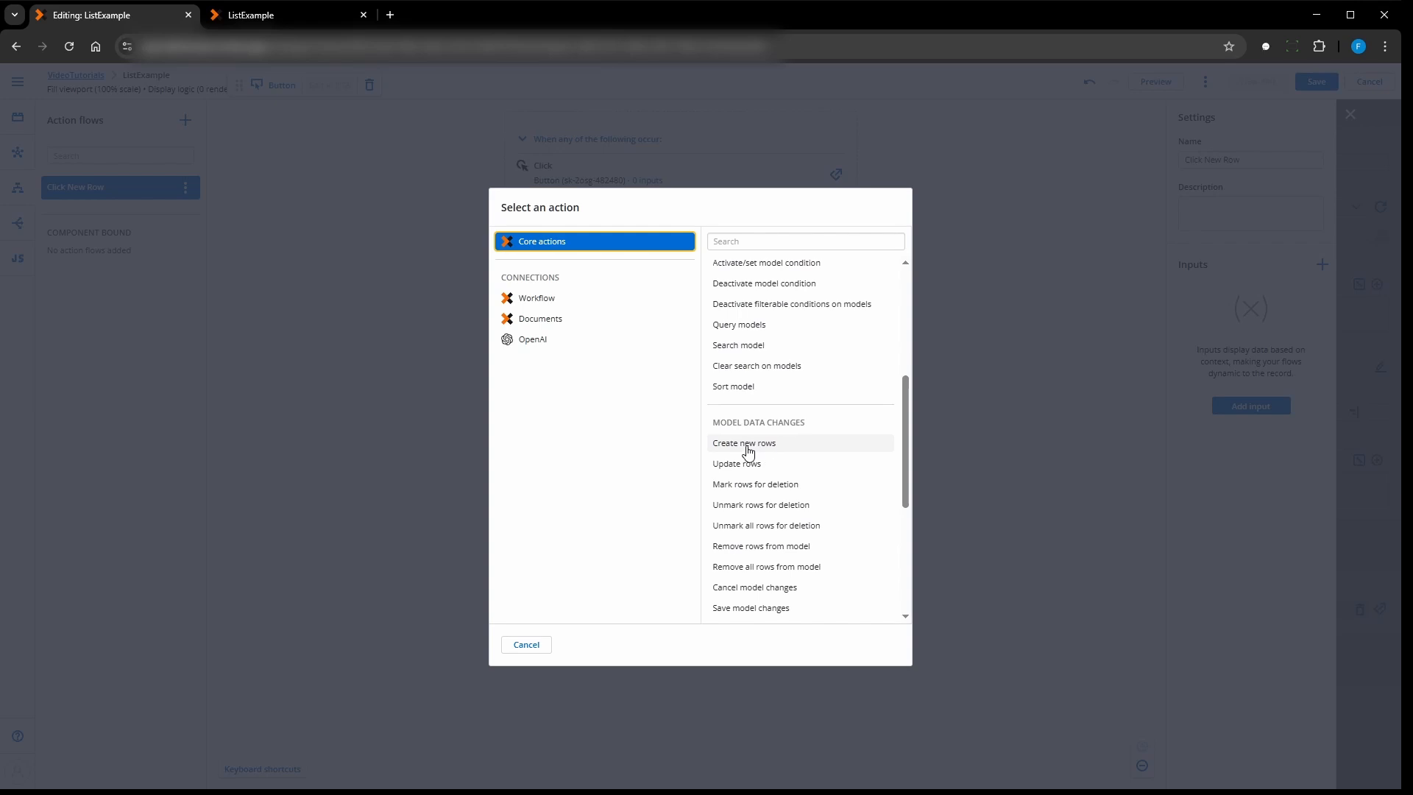
pyautogui.click(747, 445)
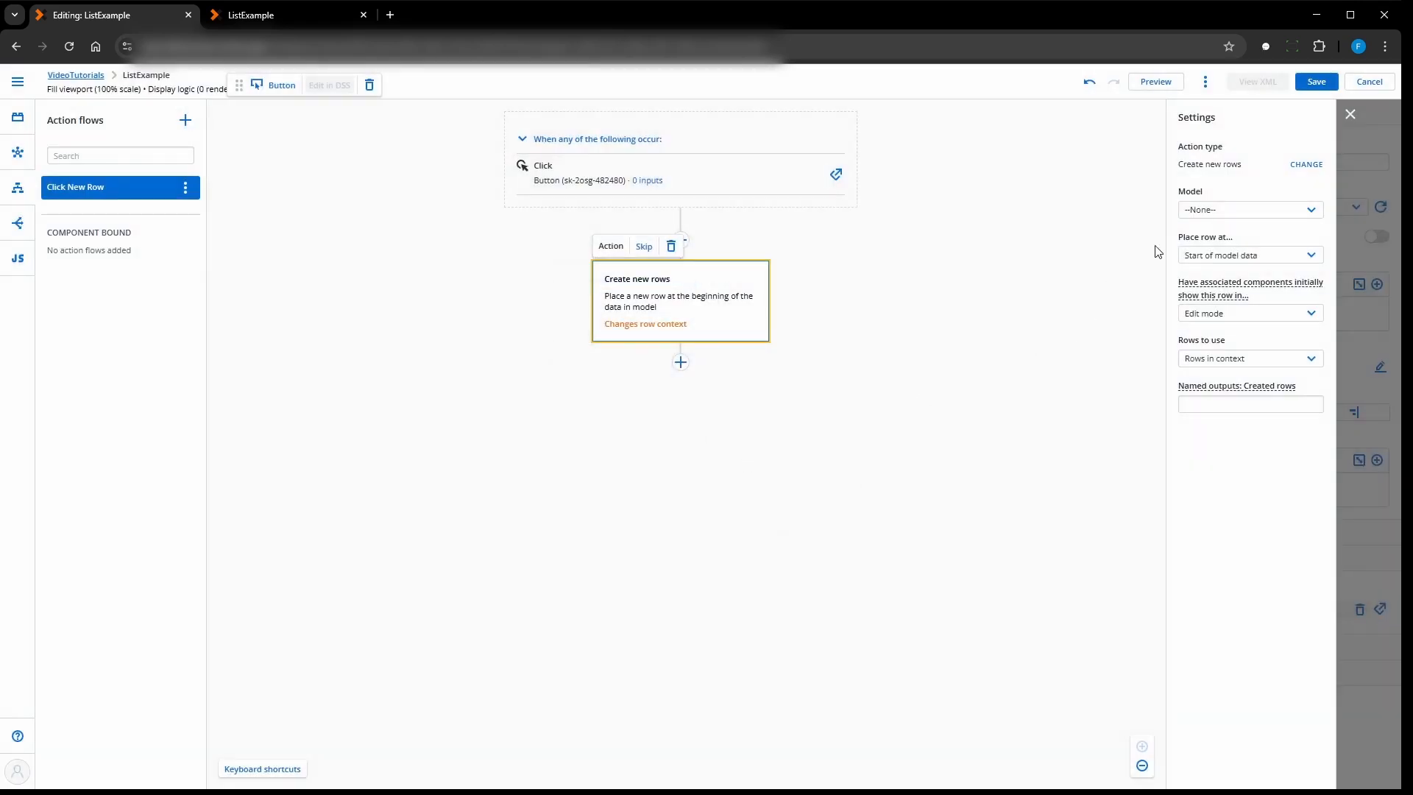
pyautogui.click(1229, 214)
pyautogui.click(1218, 253)
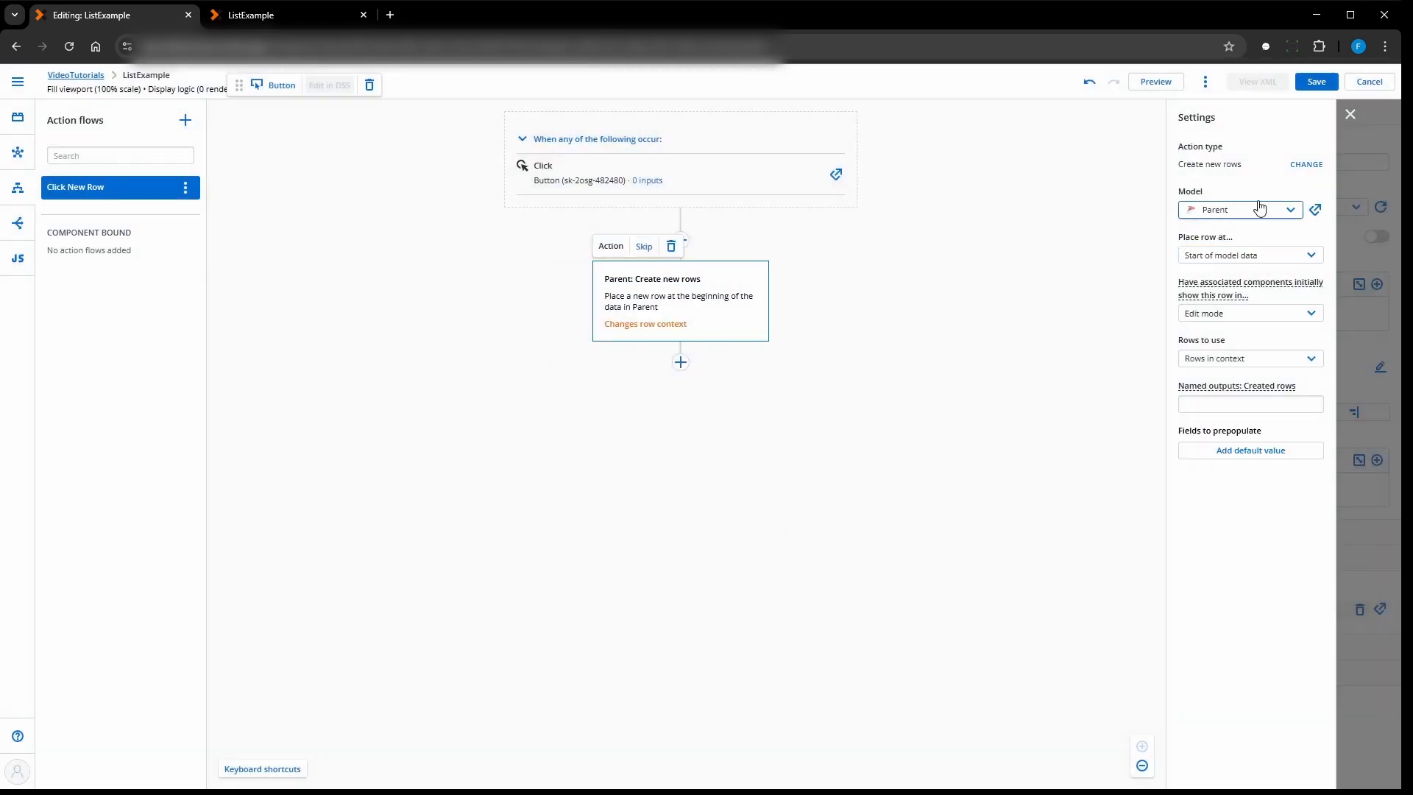
pyautogui.click(1316, 81)
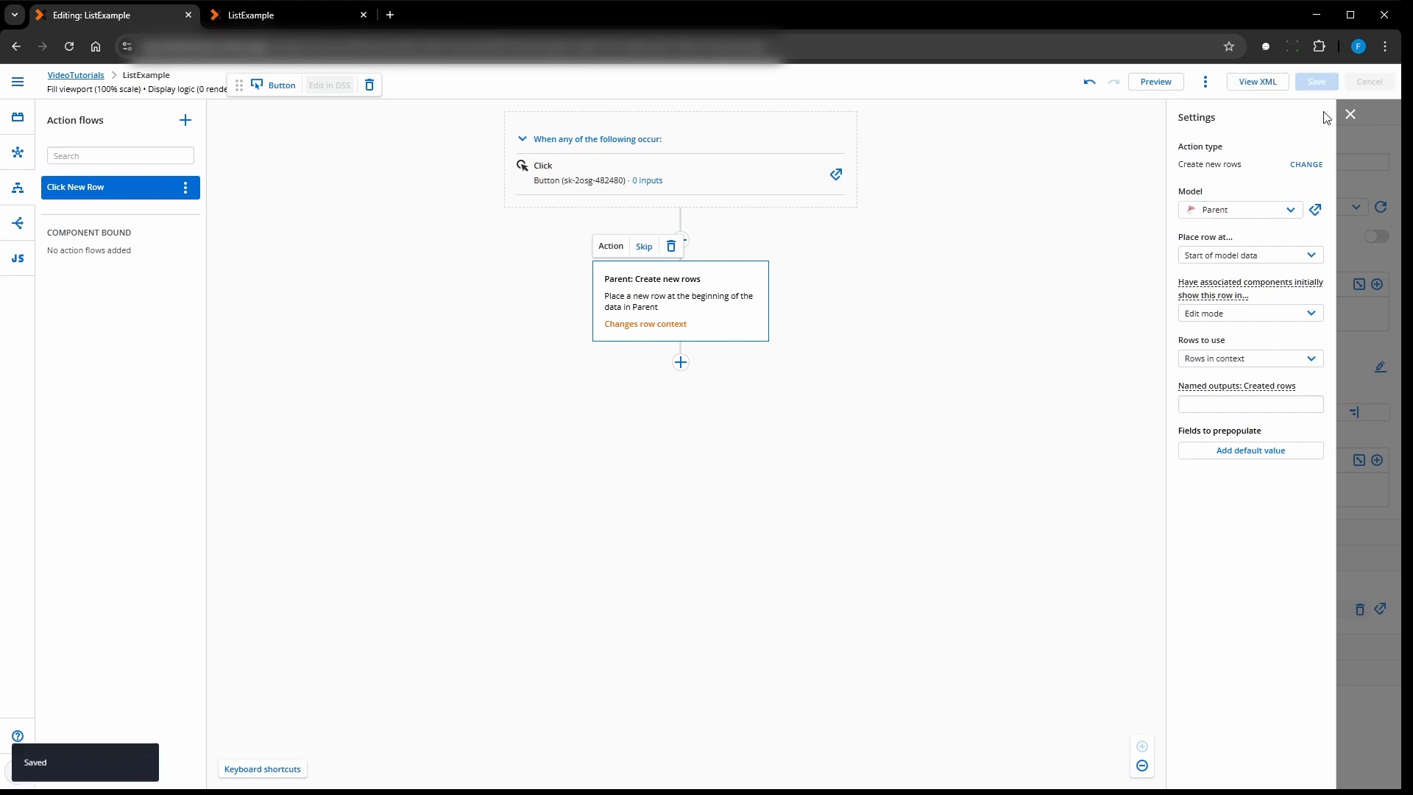
pyautogui.click(1351, 114)
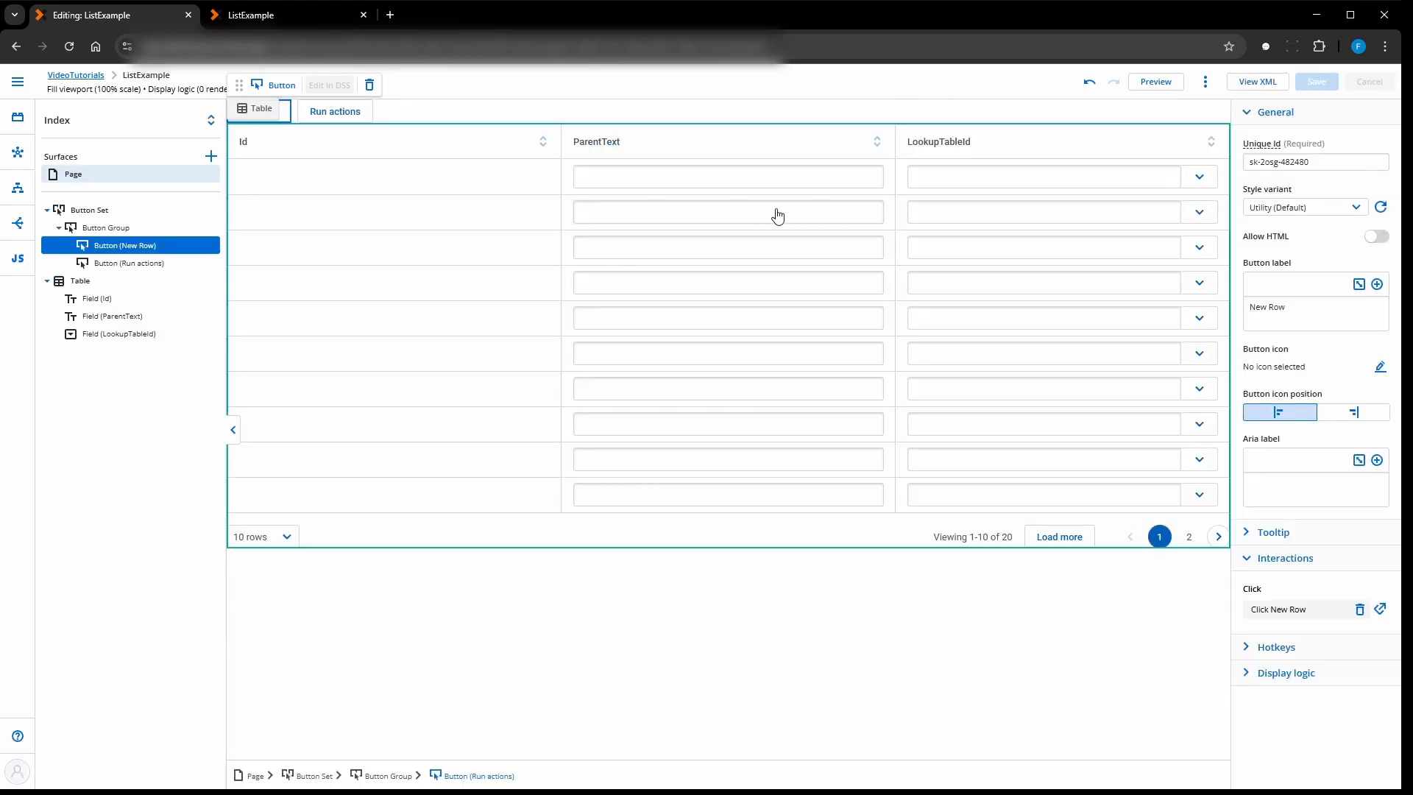
# - Label the second button in the button group "Save Changes"
pyautogui.click(339, 117)
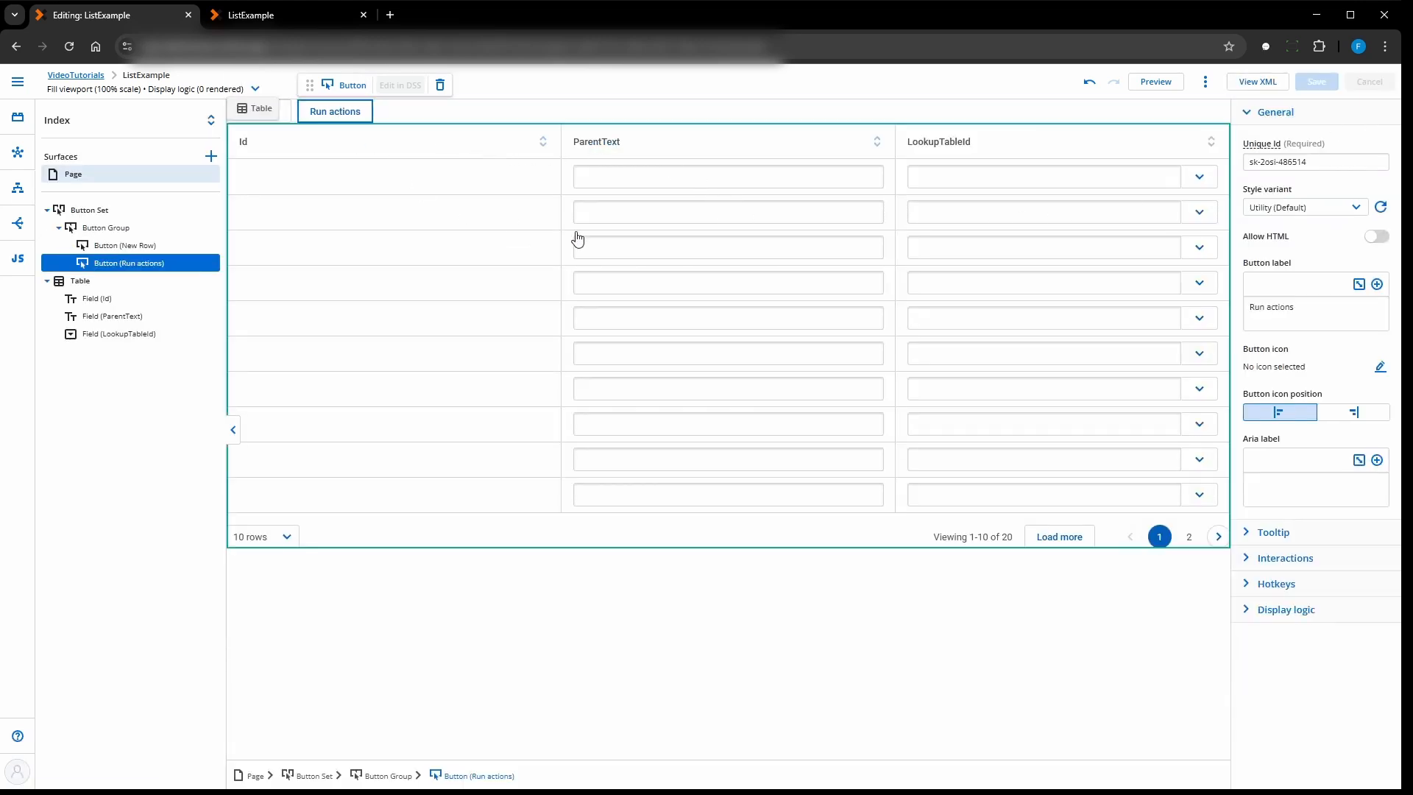
pyautogui.moveTo(1300, 308); pyautogui.dragTo(1244, 319)
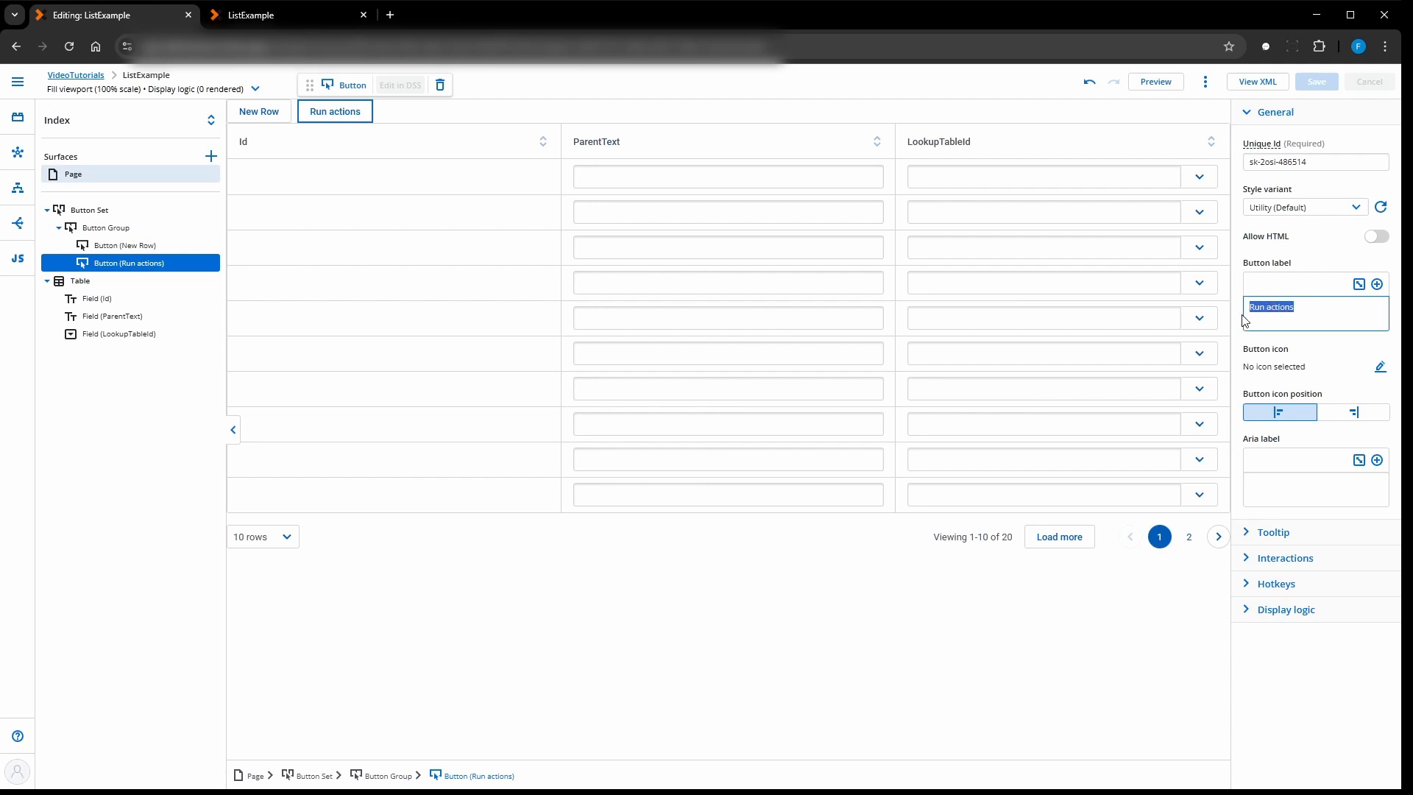
pyautogui.write('Save Changes')
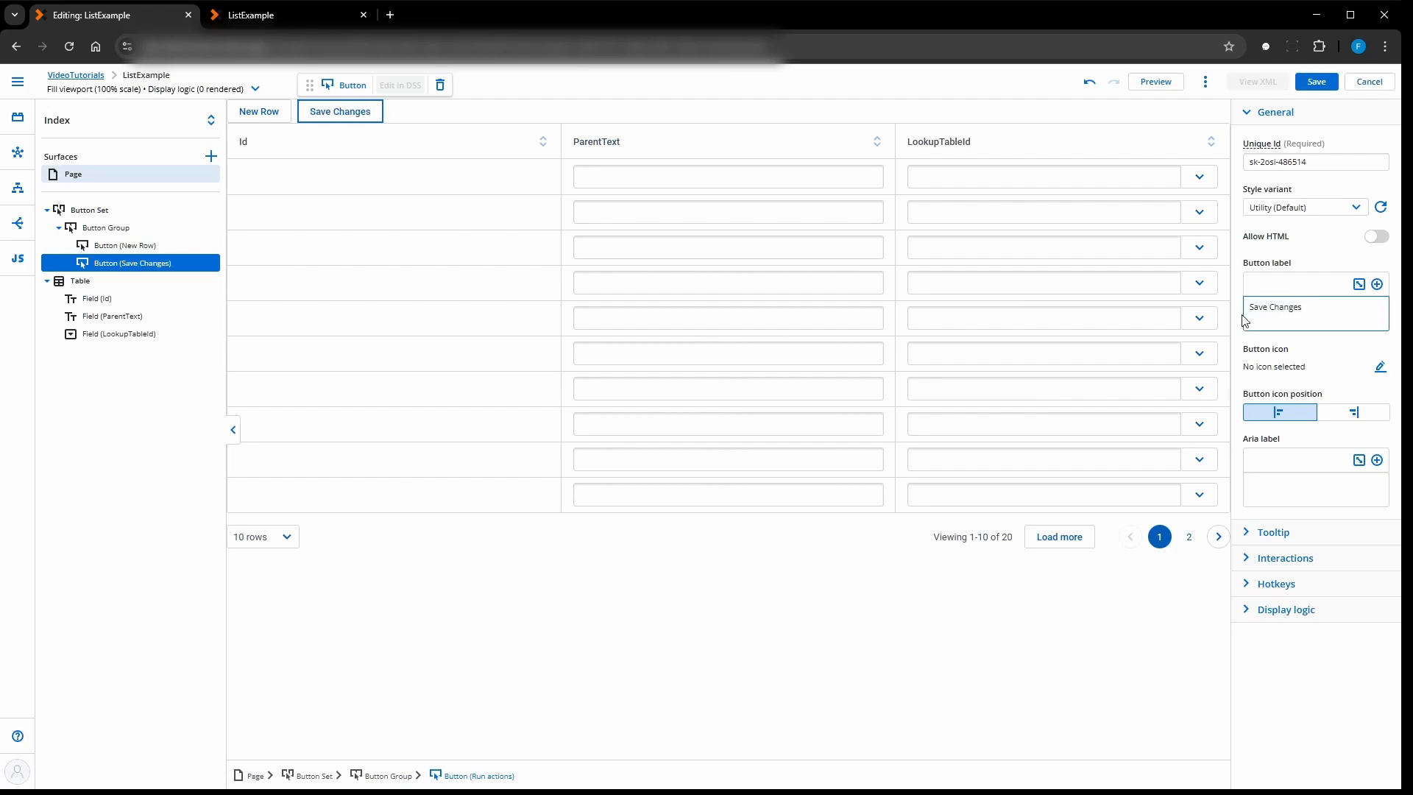
pyautogui.hotkey('ctrl', 'shift', 'Left')
pyautogui.hotkey('ctrl', 'shift', 'Left')
# - Create a new click action flow for the Save Changes button and name it "Click Save Changes"
pyautogui.click(1251, 559)
pyautogui.click(1325, 609)
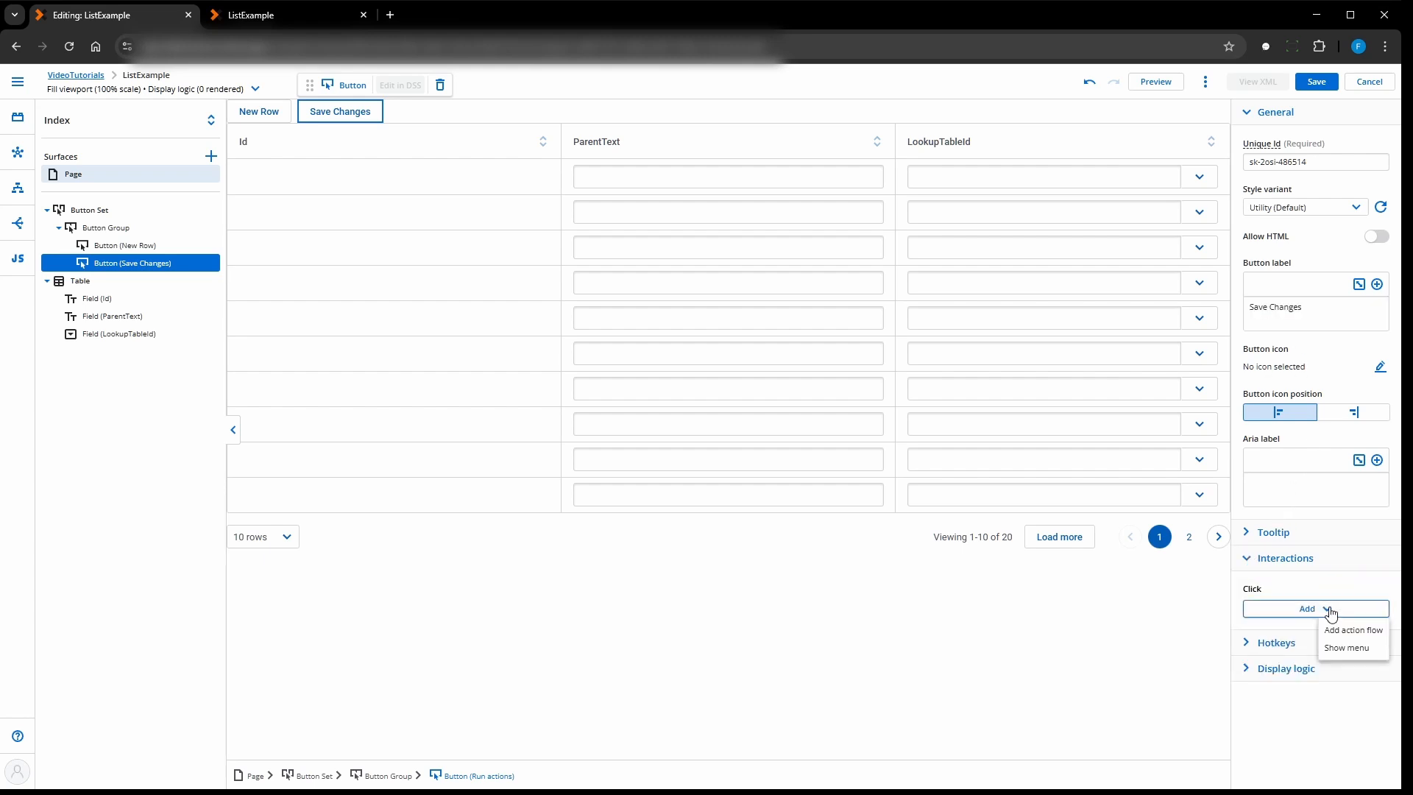
pyautogui.click(1346, 633)
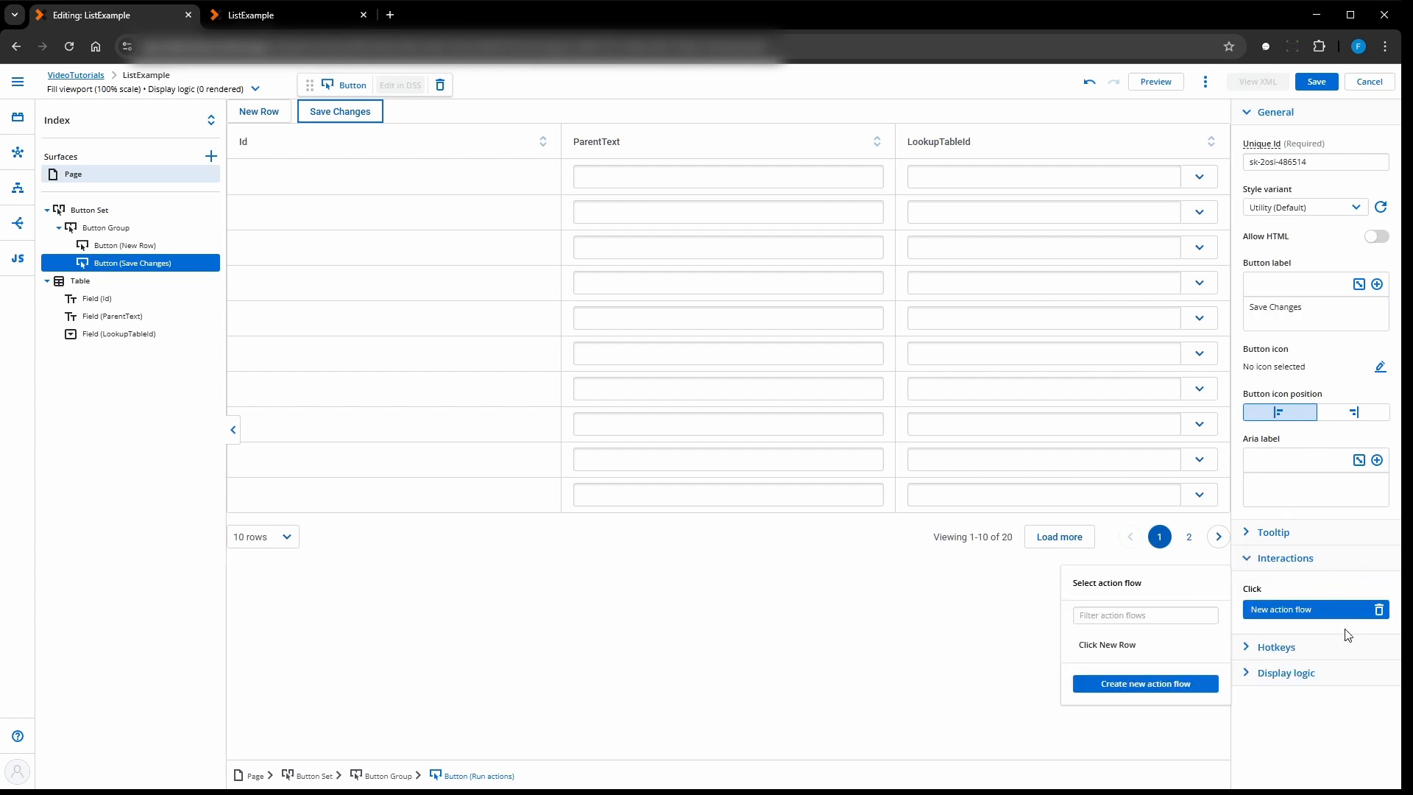
pyautogui.click(1107, 688)
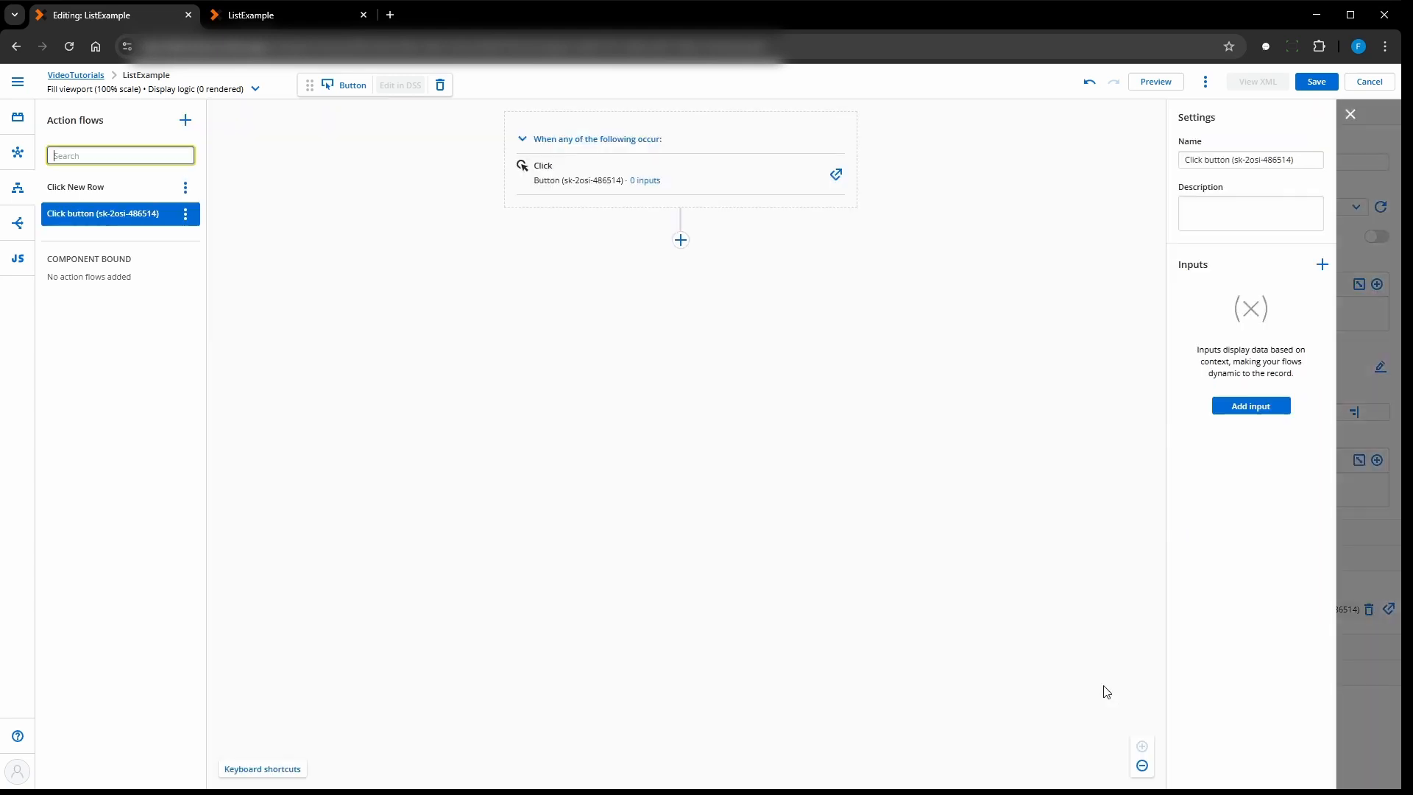
pyautogui.click(1303, 158)
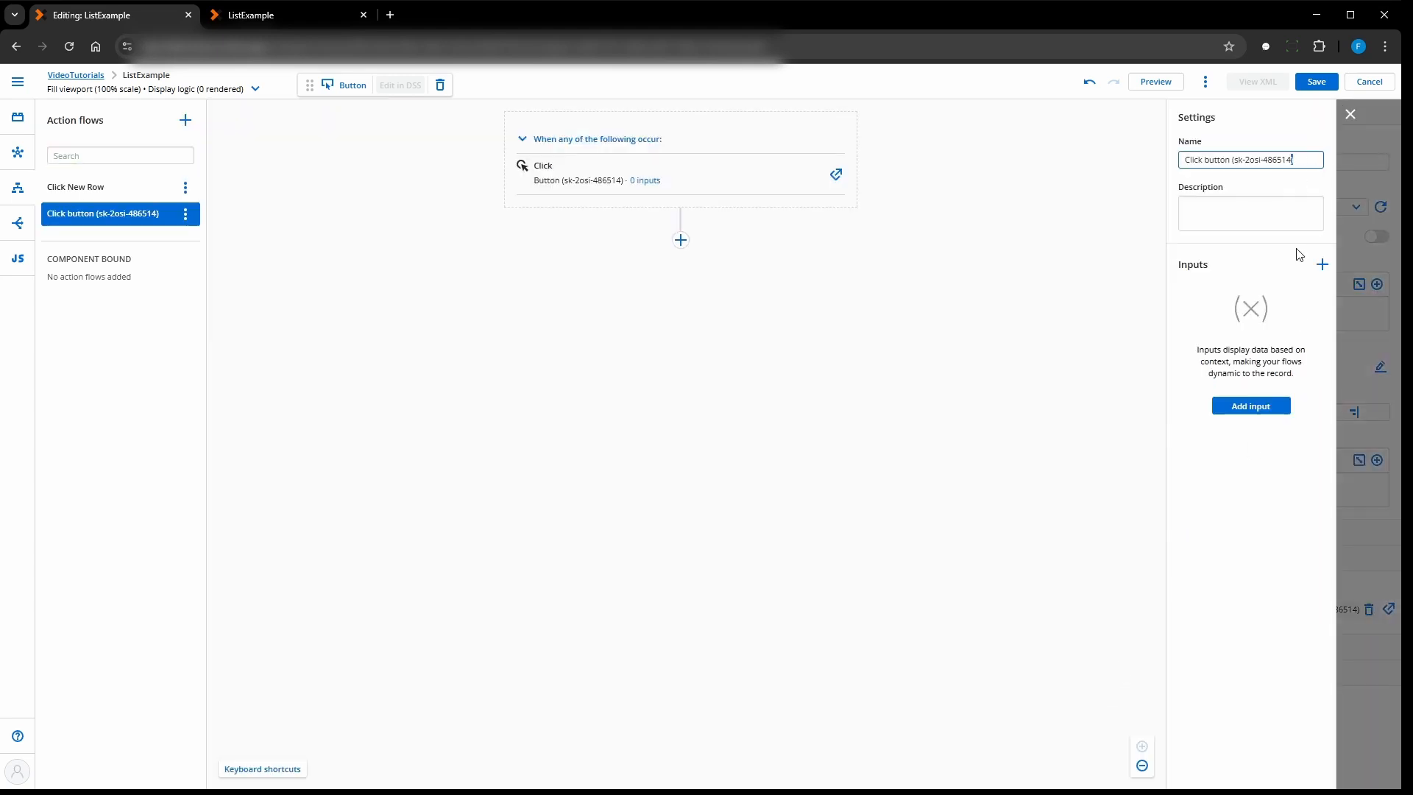
pyautogui.hotkey('ctrl', 'shift', 'Left')
pyautogui.hotkey('ctrl', 'shift', 'Left')
pyautogui.hotkey('ctrl', 'shift', 'Left')
pyautogui.hotkey('ctrl', 'shift', 'Left')
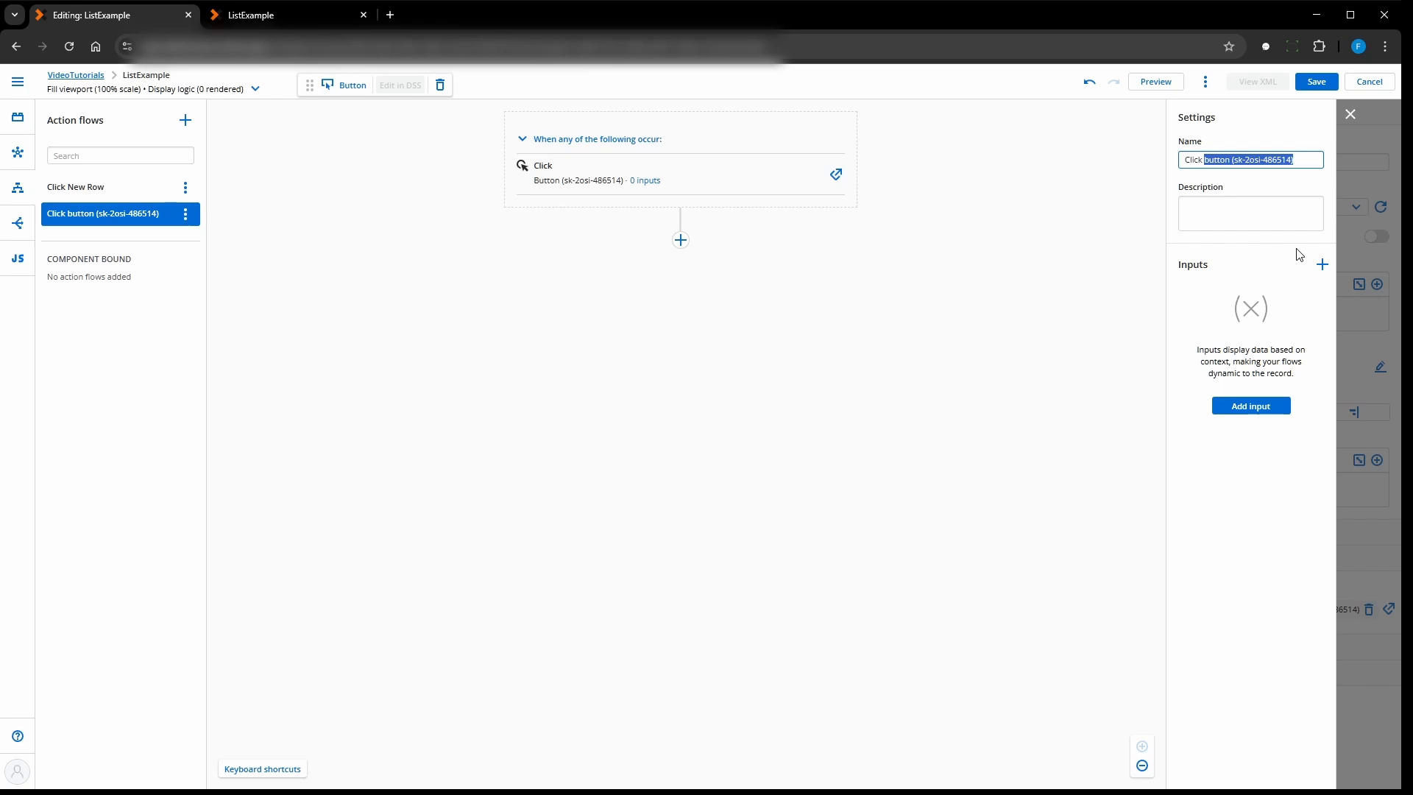
pyautogui.write('Save Changes')
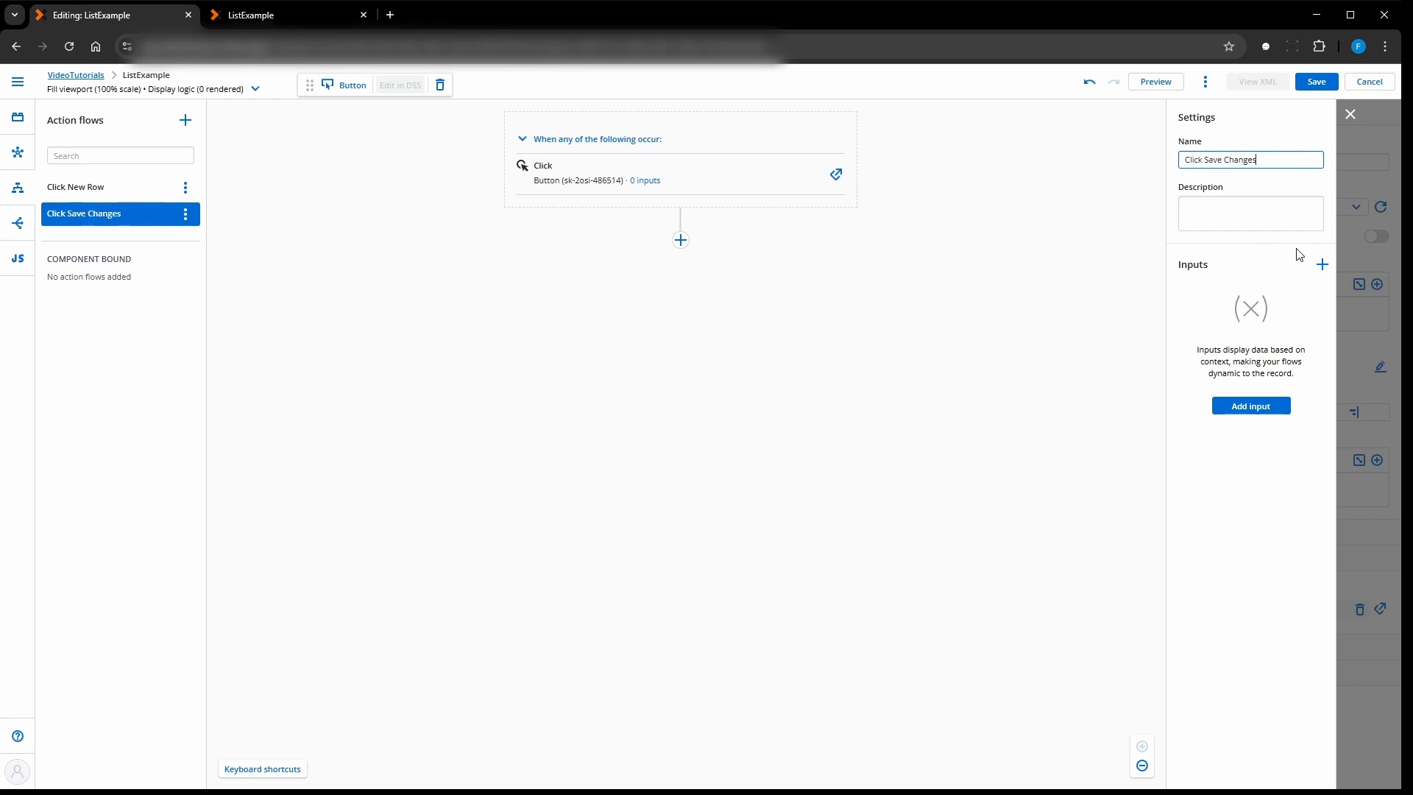
# - Add a Save model changes action for Parent with rollback of the entire save on any error, then save the page and close the flow editor
pyautogui.click(680, 242)
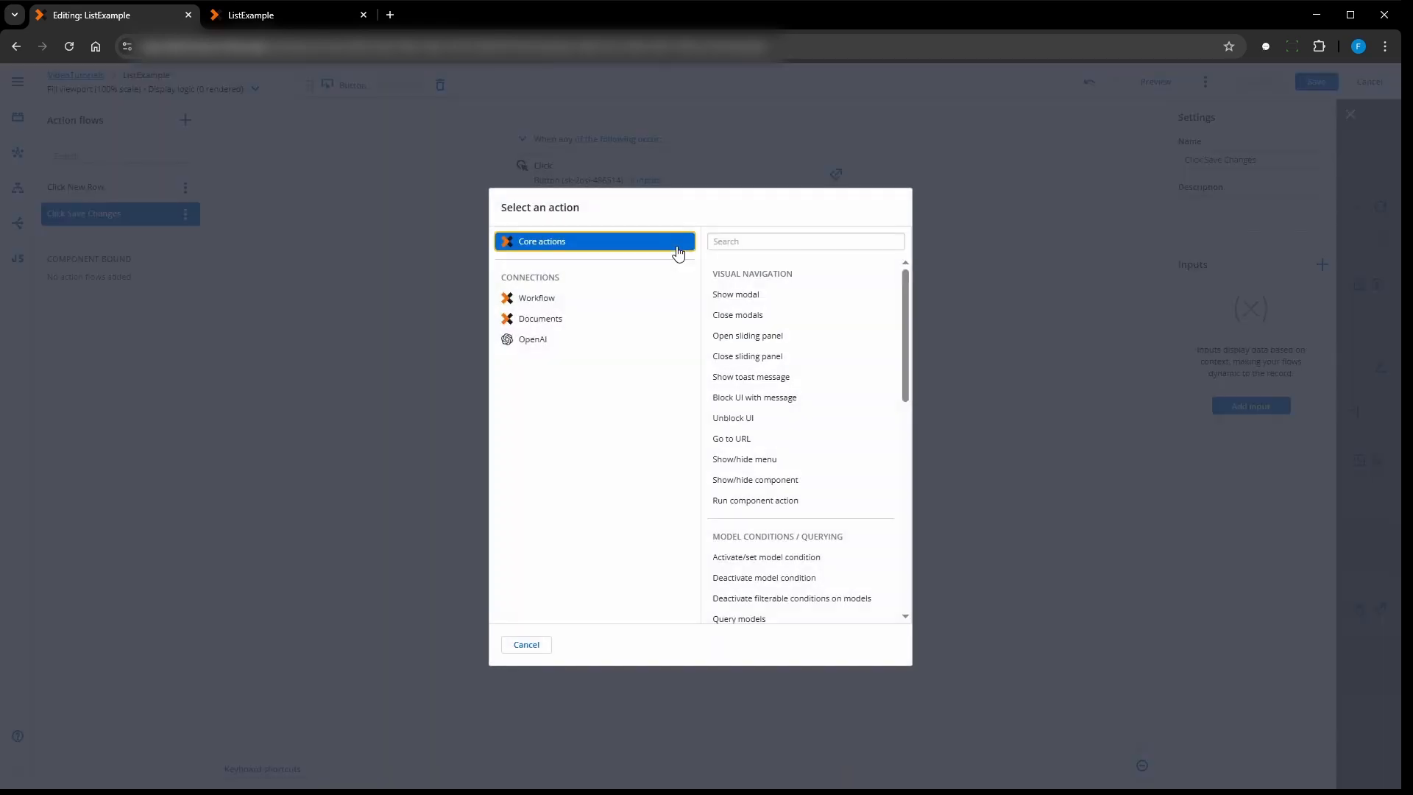
pyautogui.scroll(-4, 789, 397)
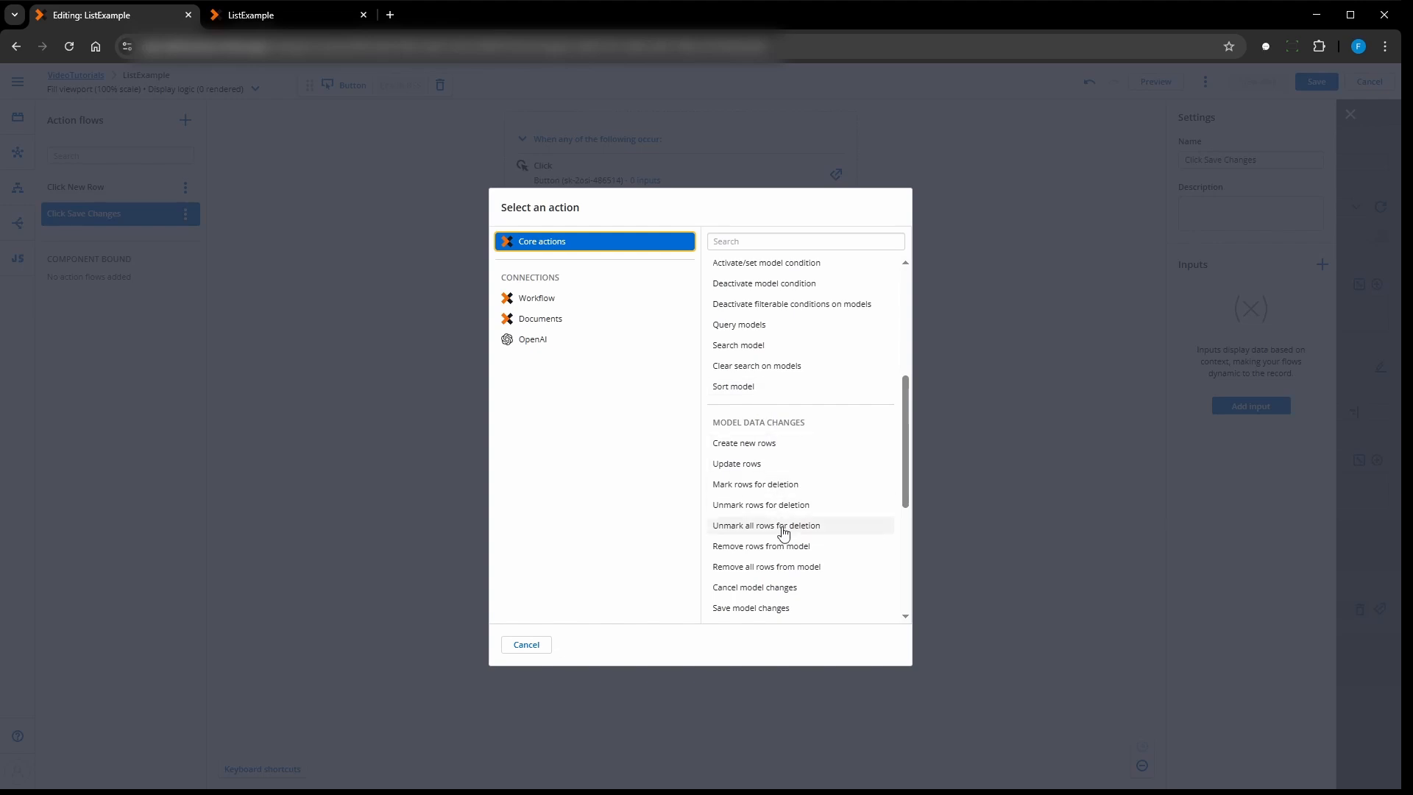
pyautogui.click(776, 610)
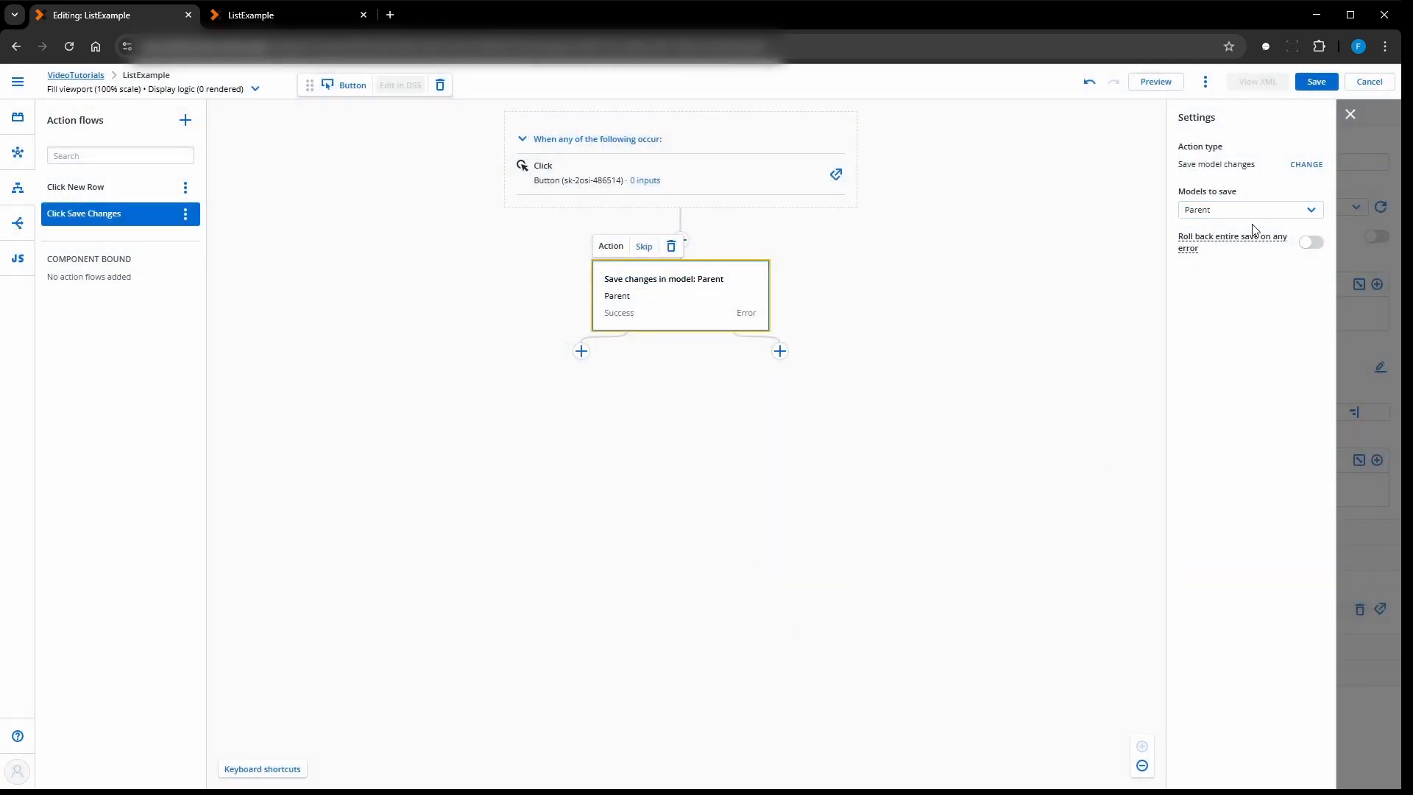
pyautogui.click(1310, 242)
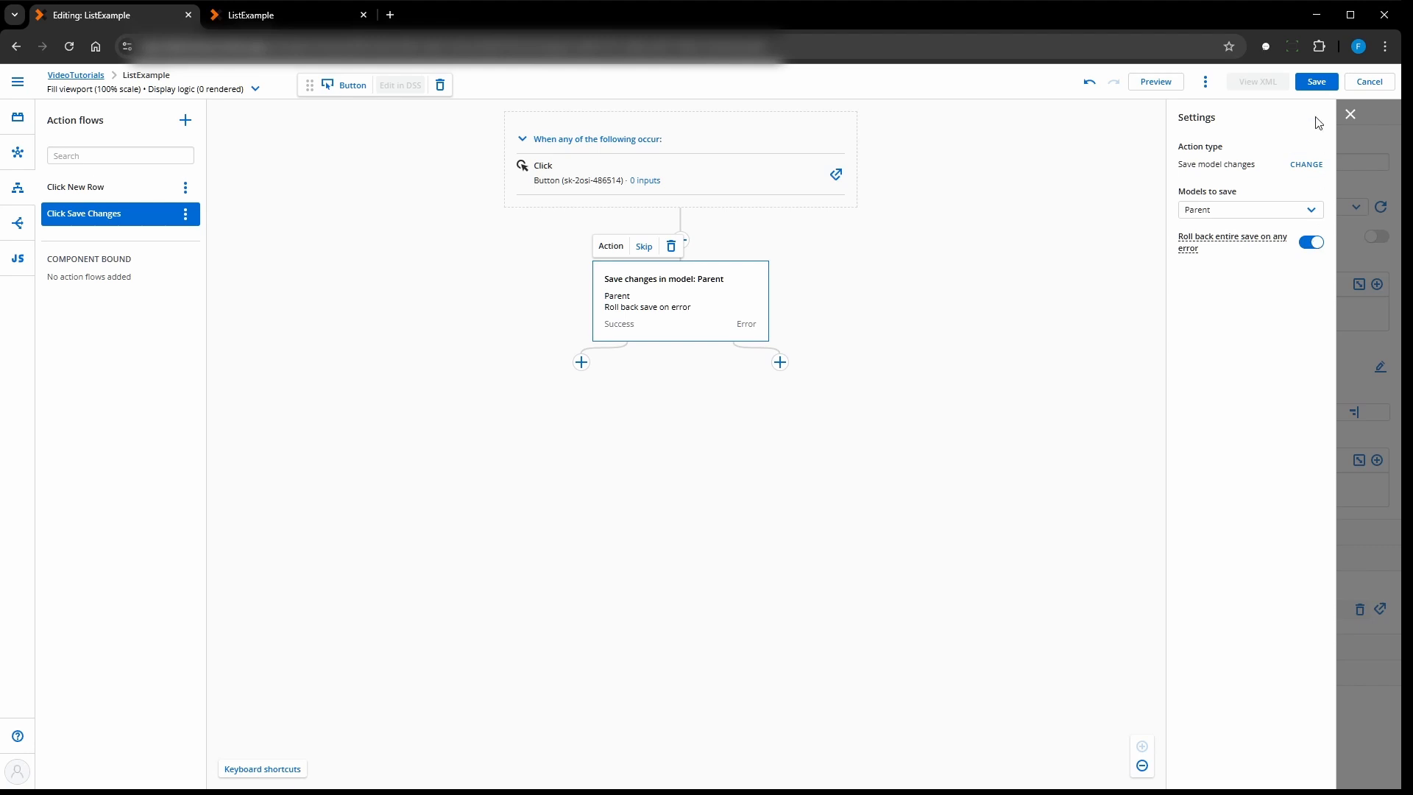
pyautogui.click(1315, 81)
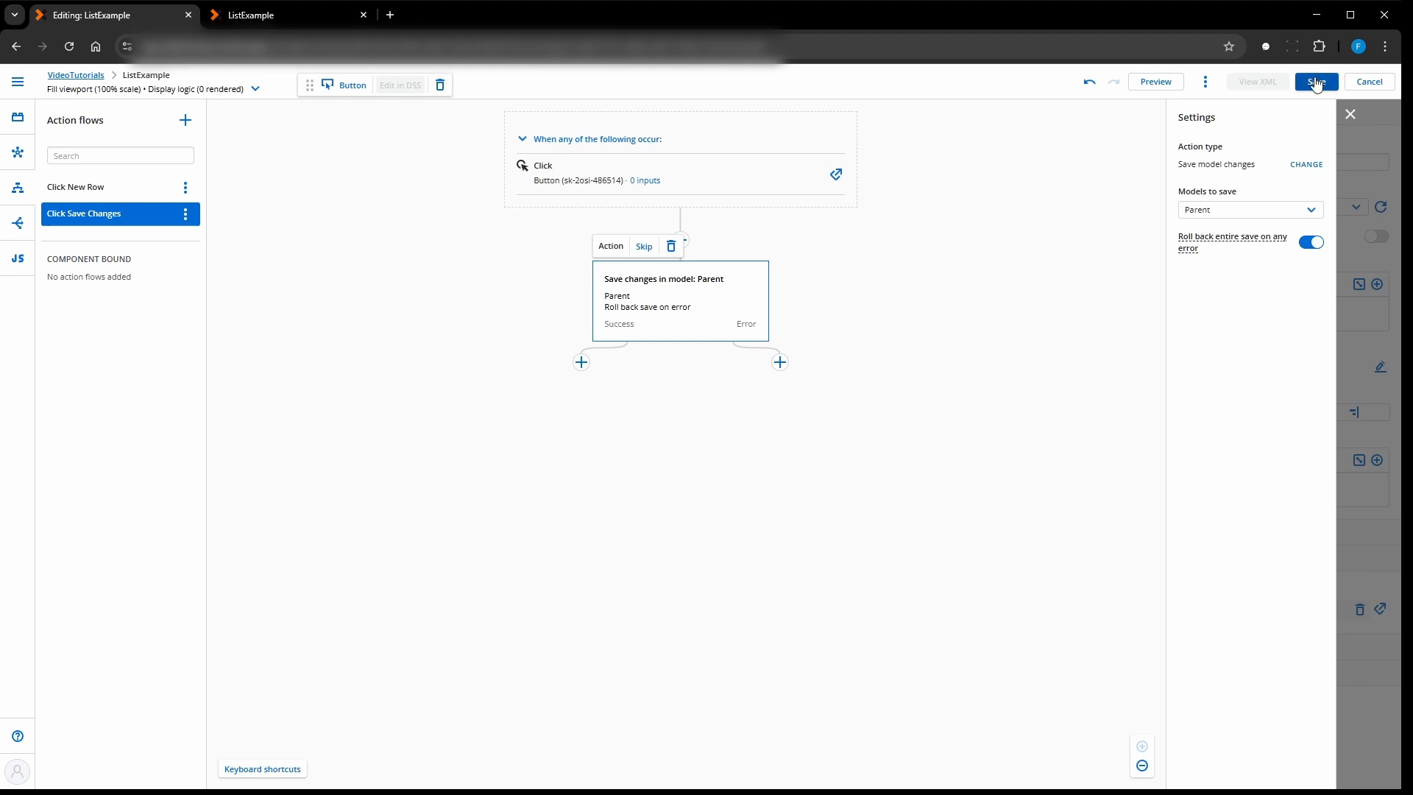
pyautogui.click(1349, 116)
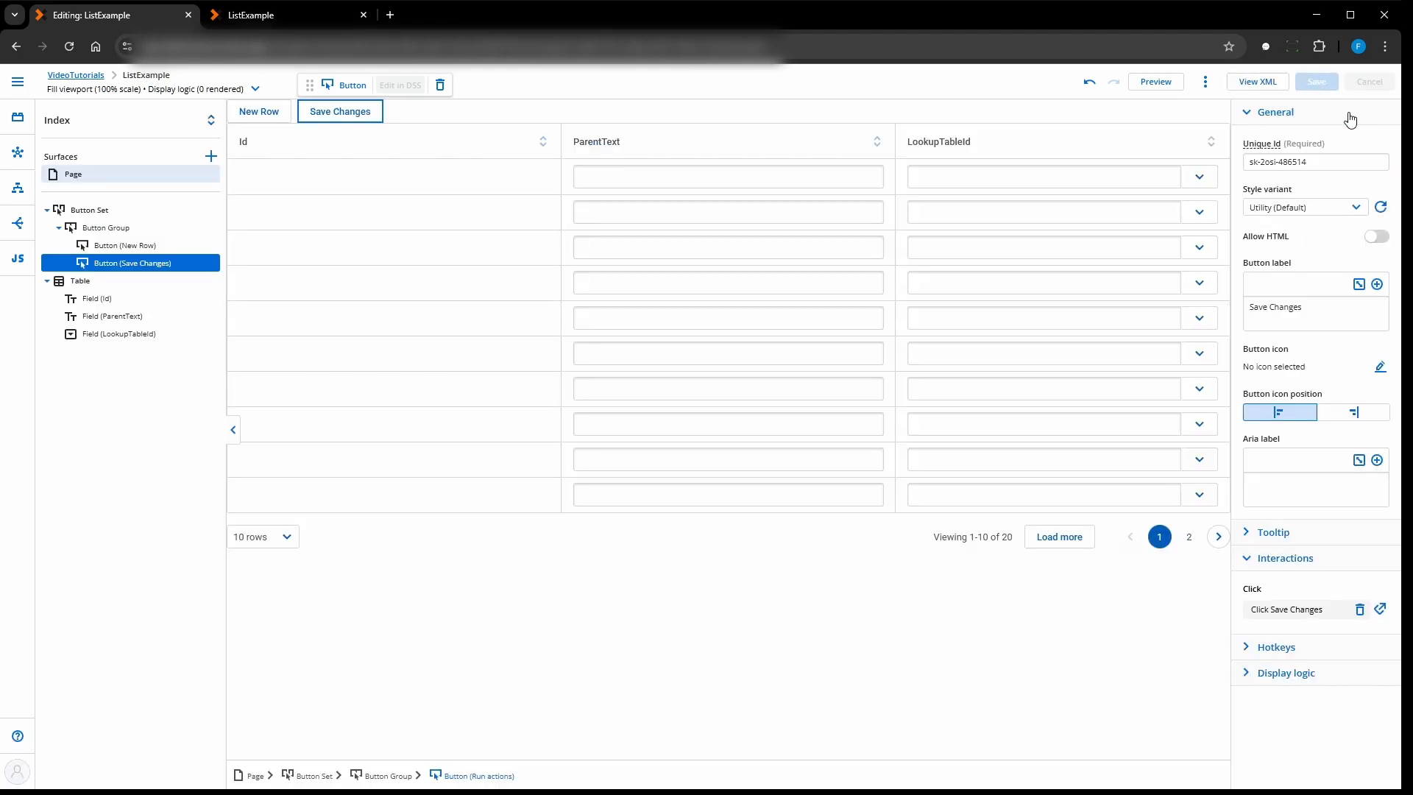
# - In the reloaded preview, add a new row with ParentText "test" and lookup "Lookup Description 1 - Other 1", and save the changes
pyautogui.click(297, 15)
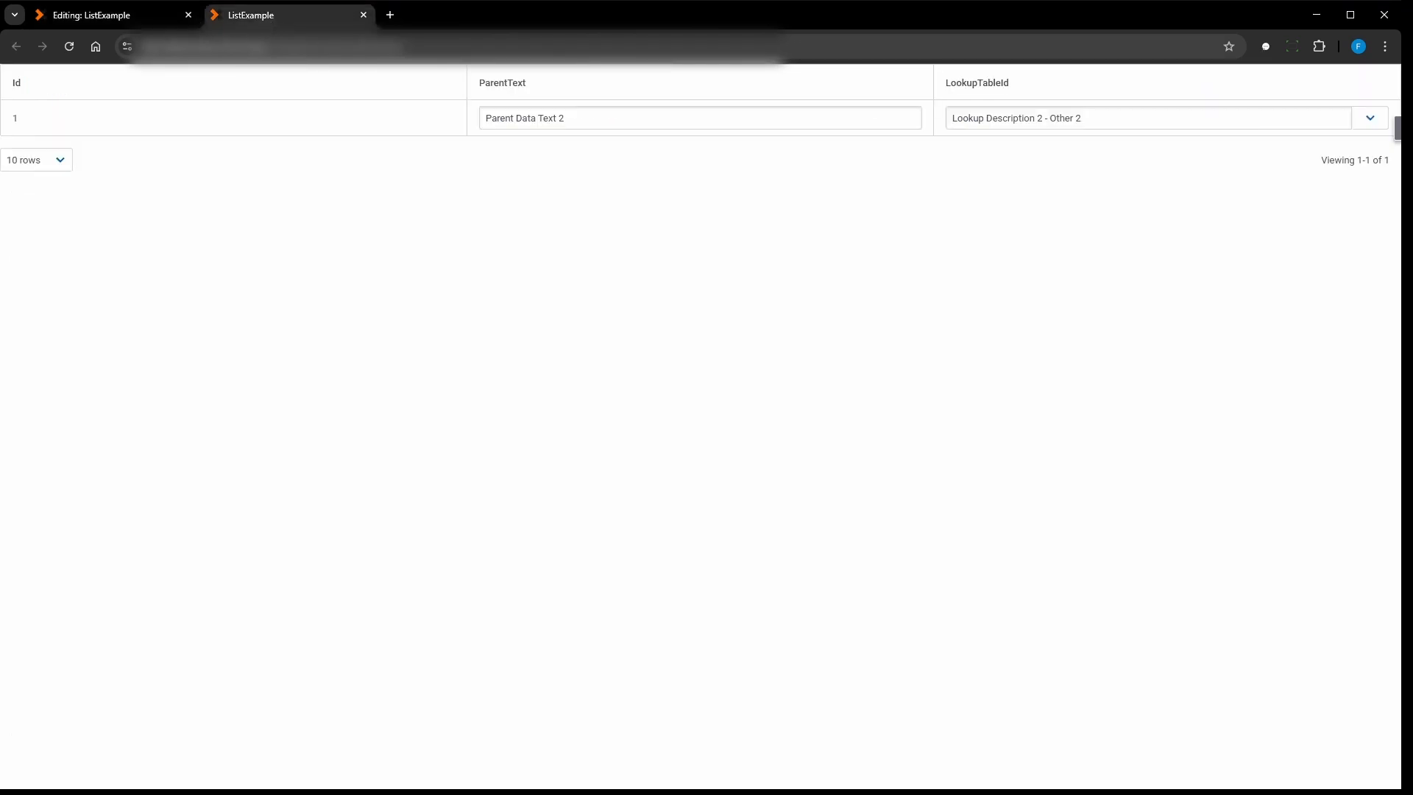
pyautogui.click(69, 47)
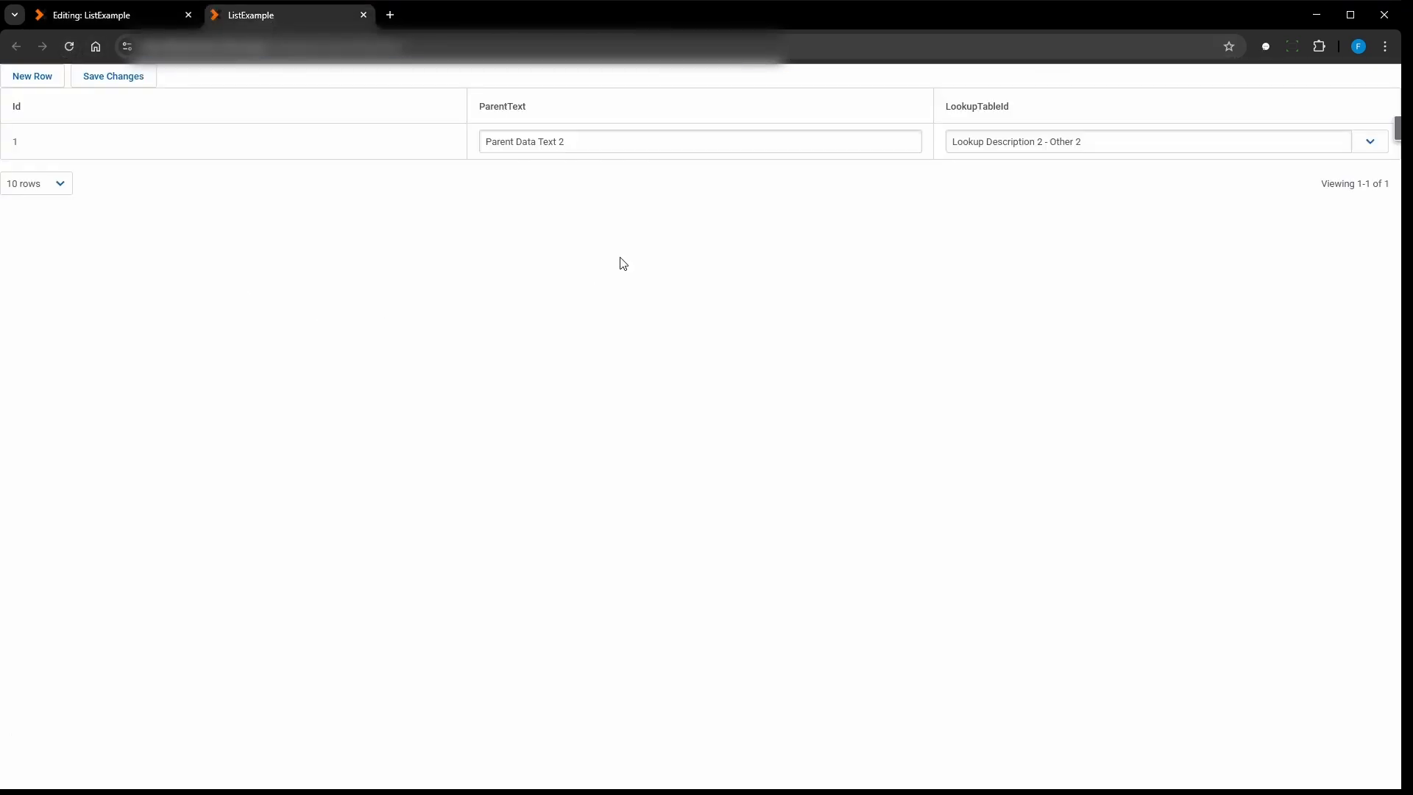
pyautogui.click(34, 78)
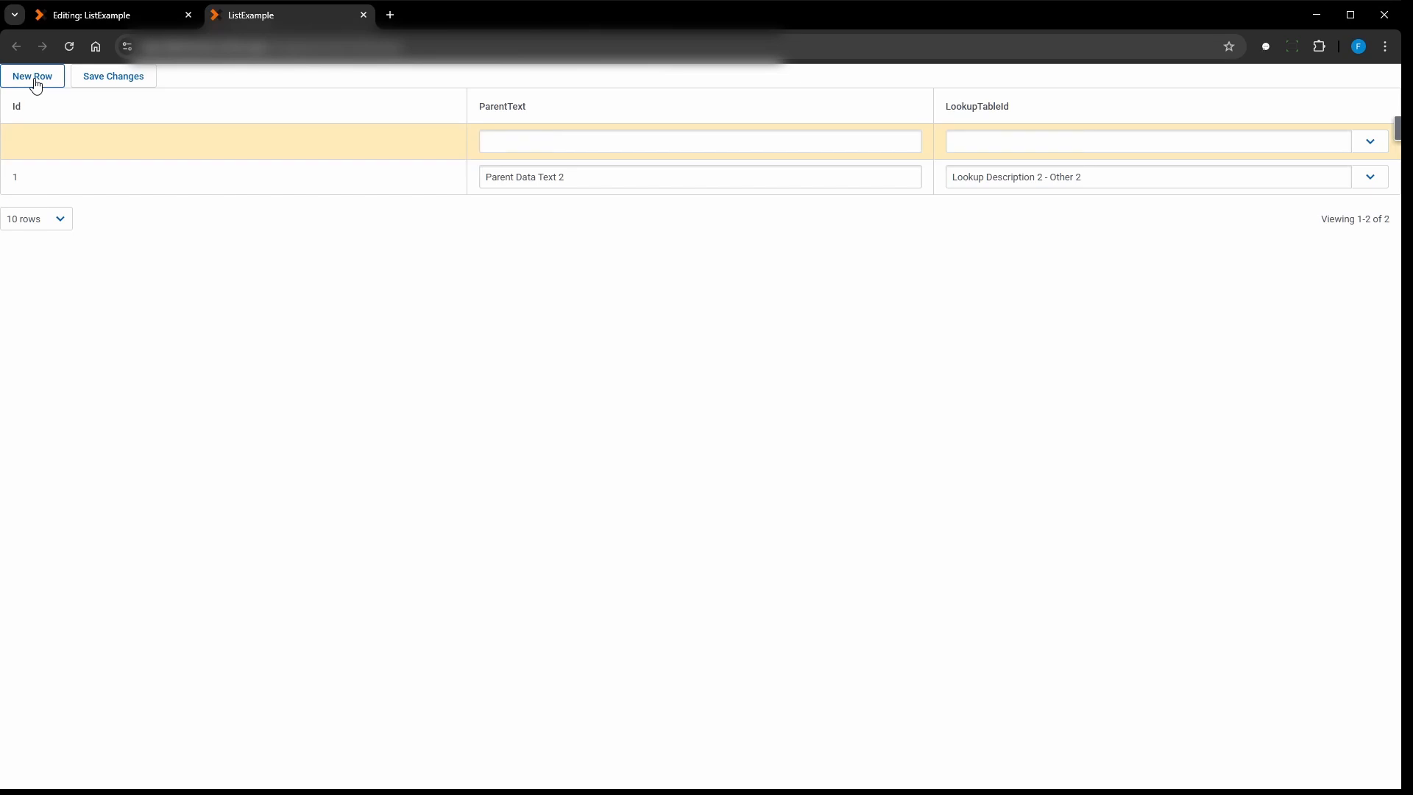
pyautogui.click(572, 146)
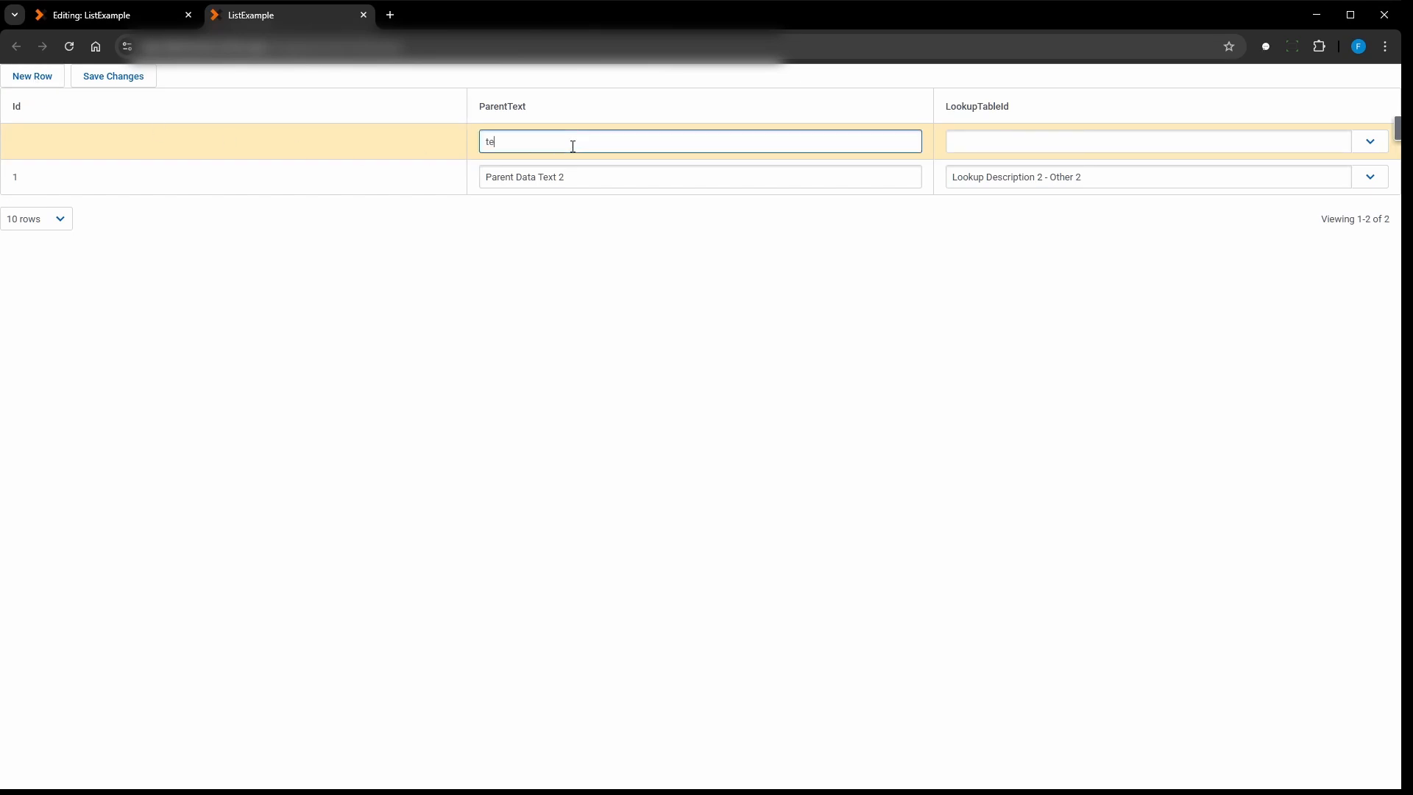
pyautogui.click(966, 139)
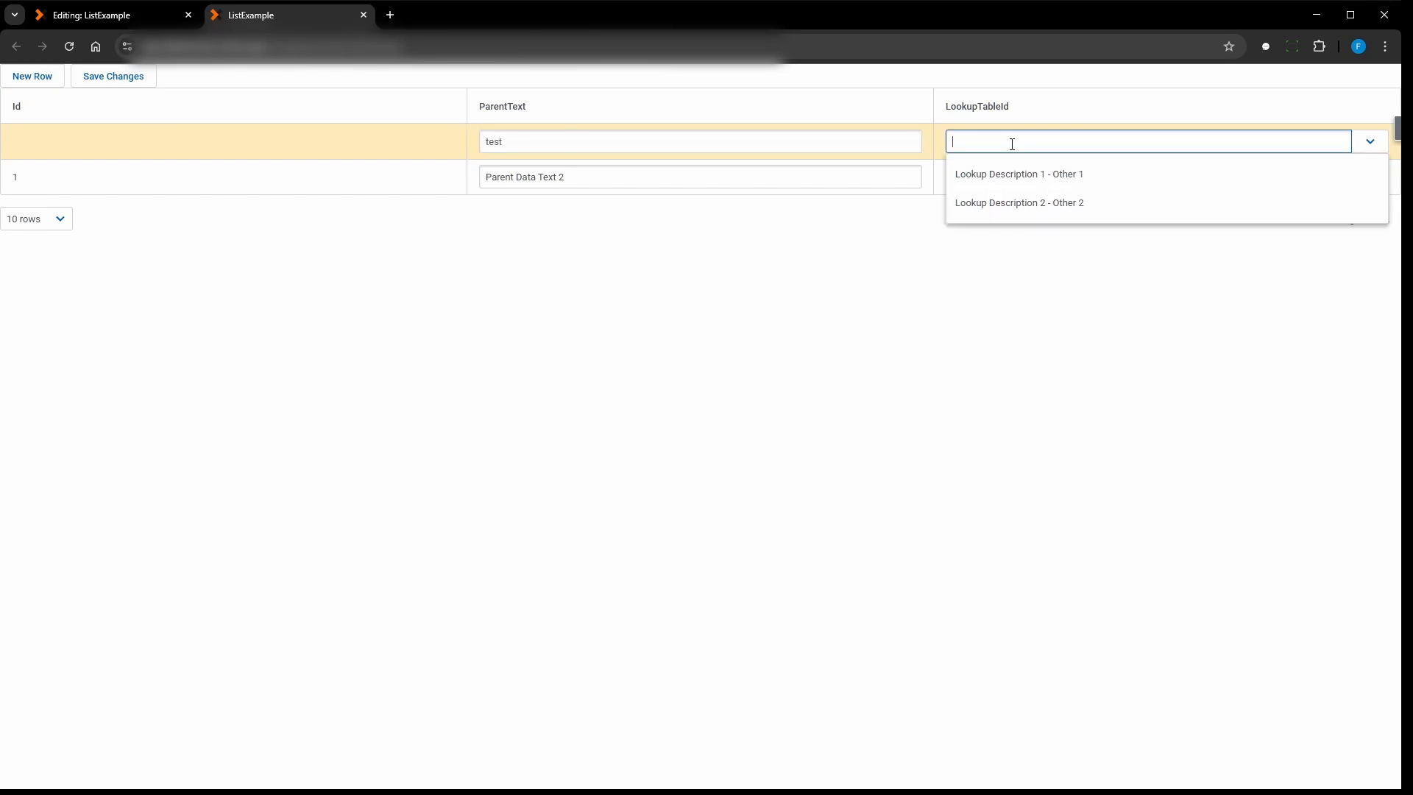
pyautogui.click(1024, 172)
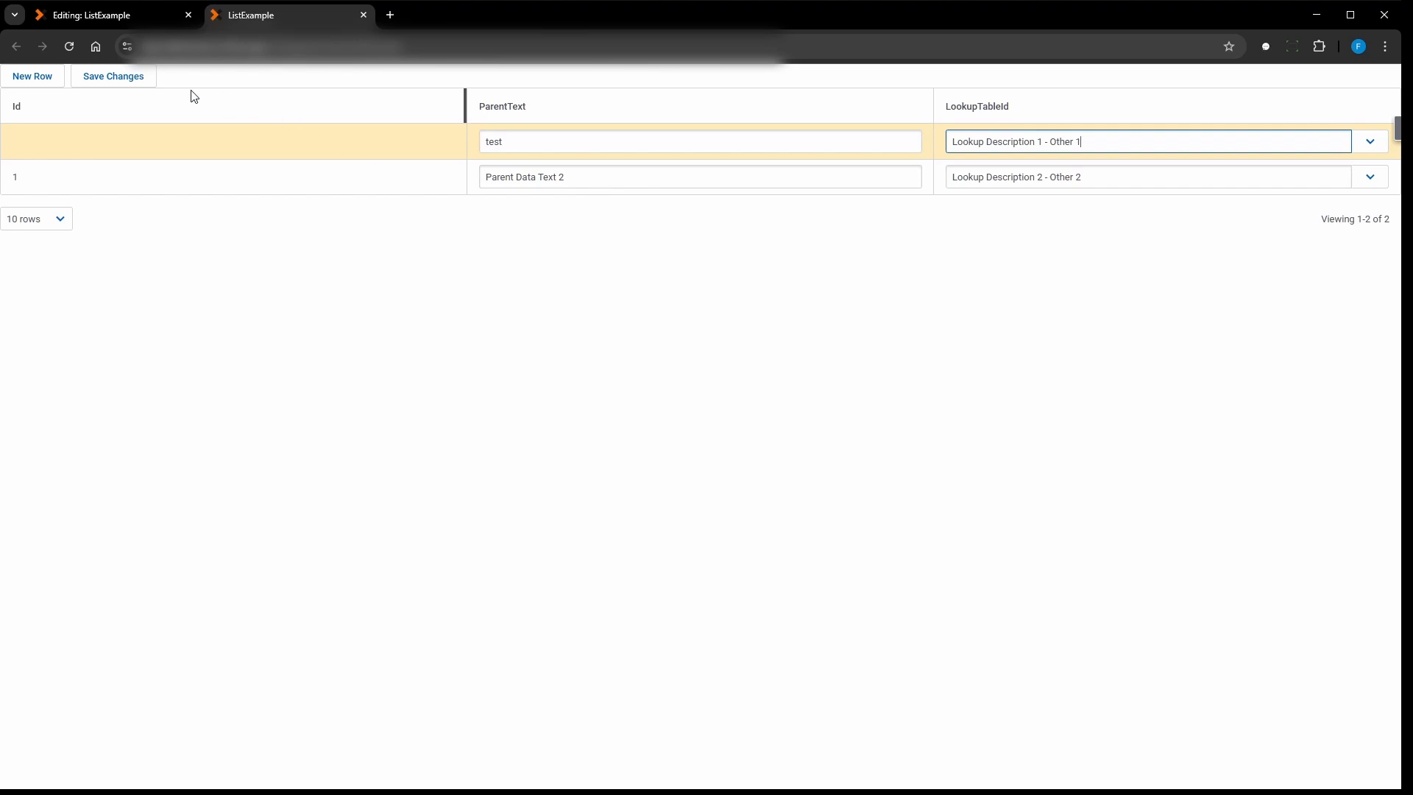
pyautogui.click(115, 80)
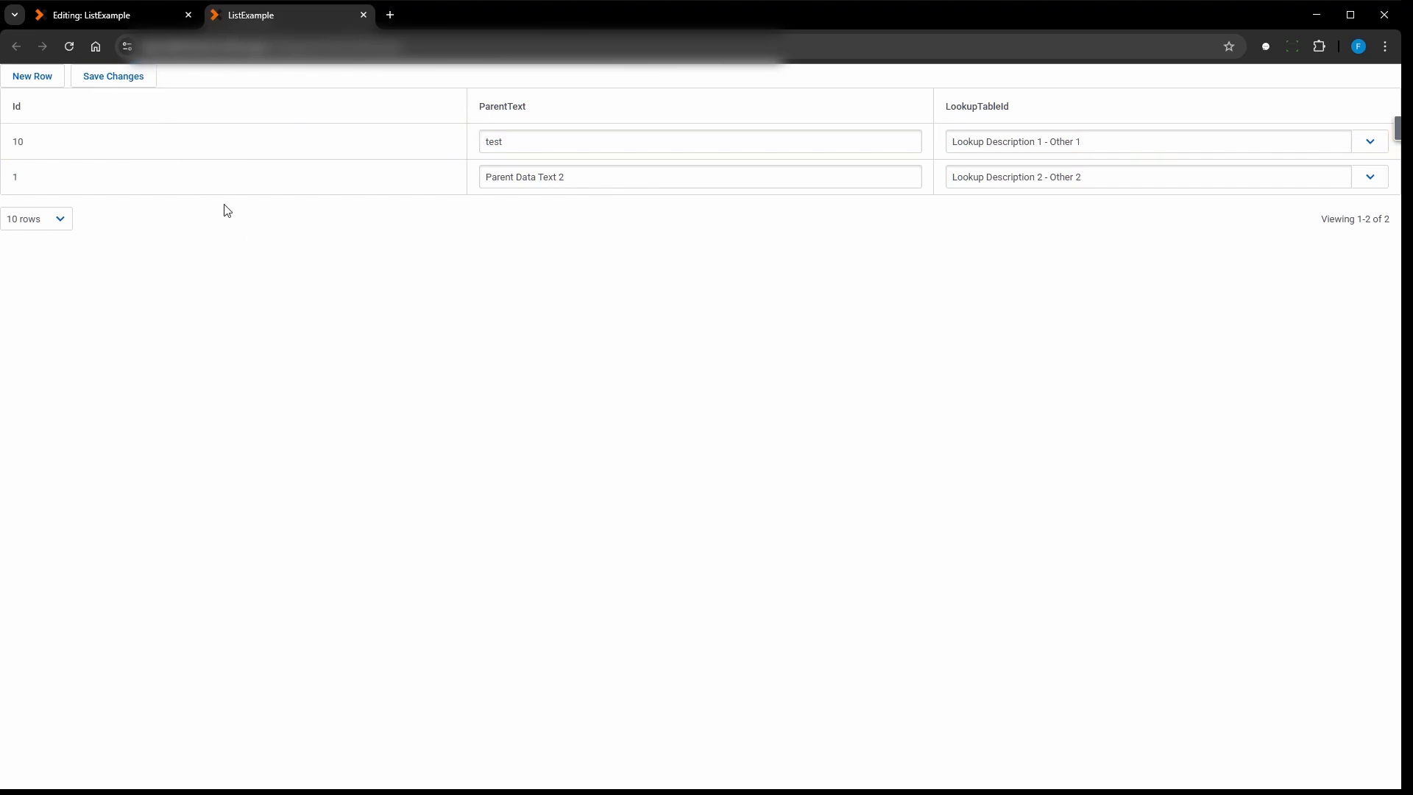
# - Back in the ListExample page editor, add a row action to the Parent table and label its button "Delete"
pyautogui.click(80, 16)
pyautogui.click(89, 281)
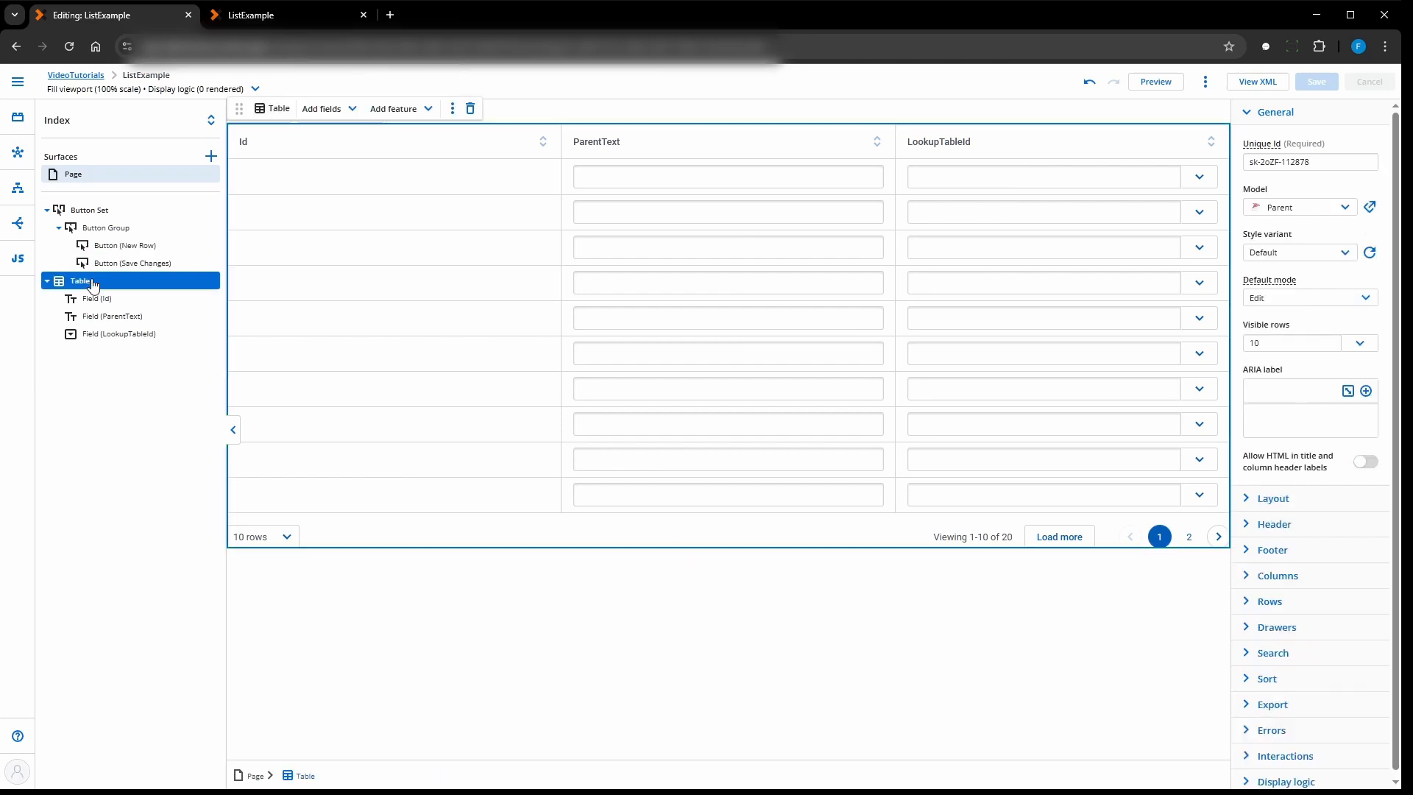
pyautogui.click(425, 111)
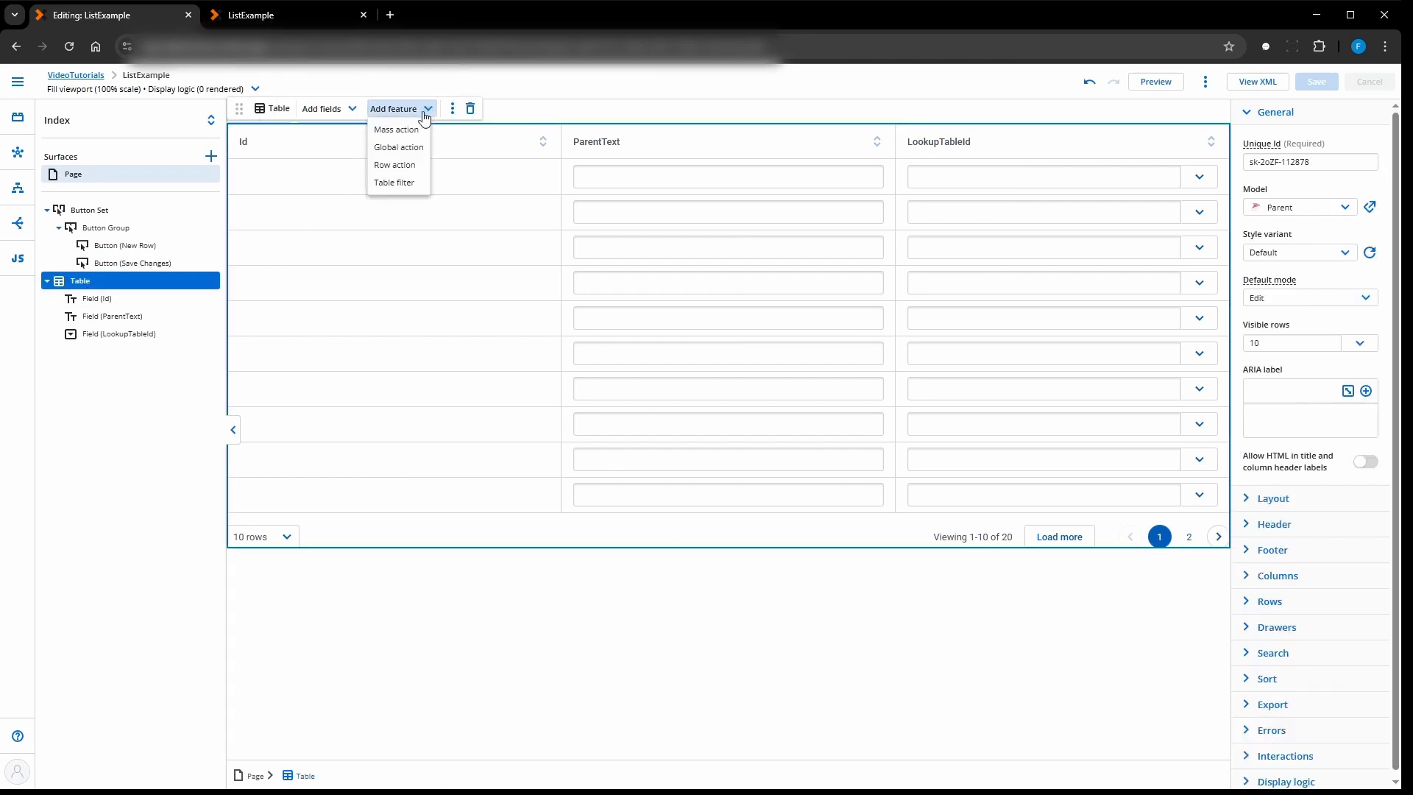
pyautogui.click(407, 171)
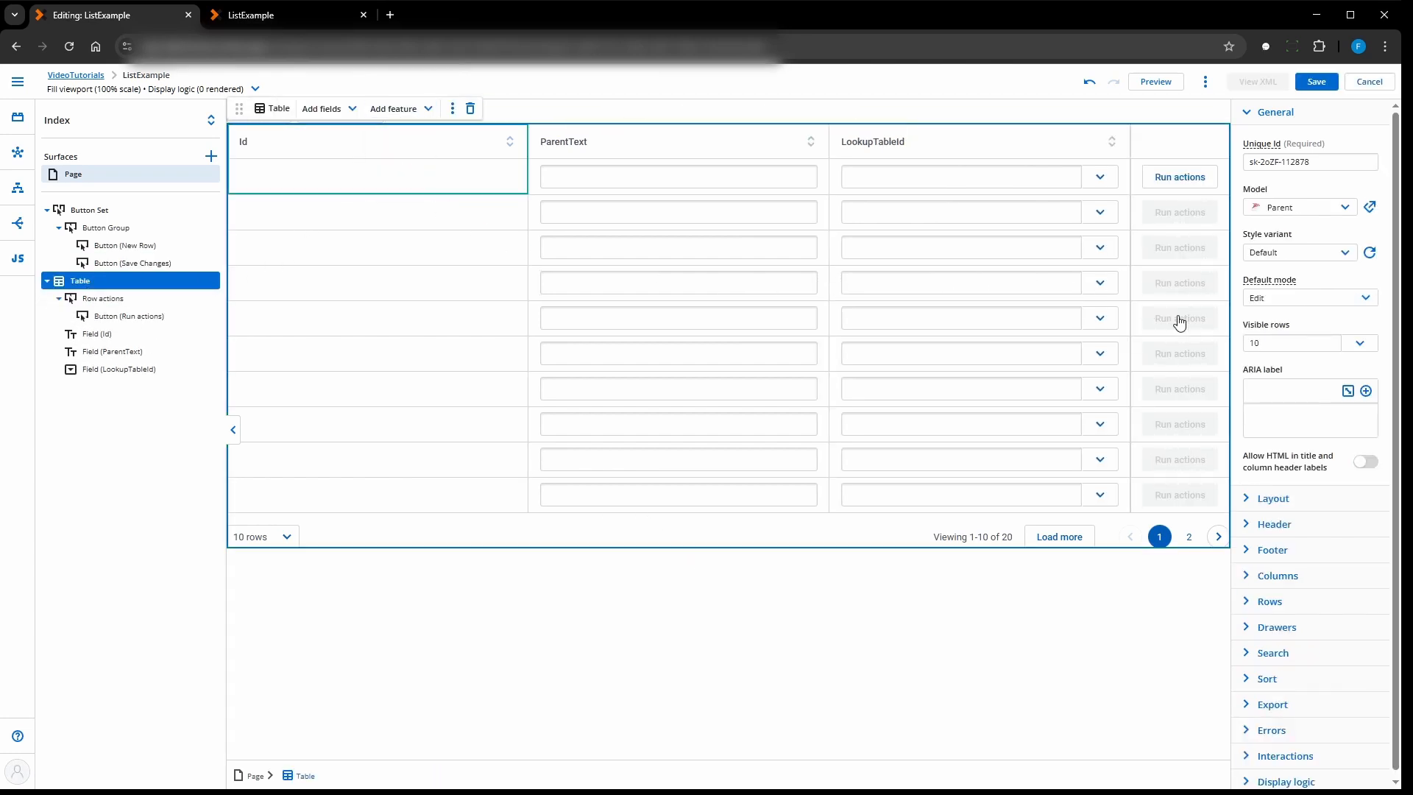
pyautogui.click(1184, 190)
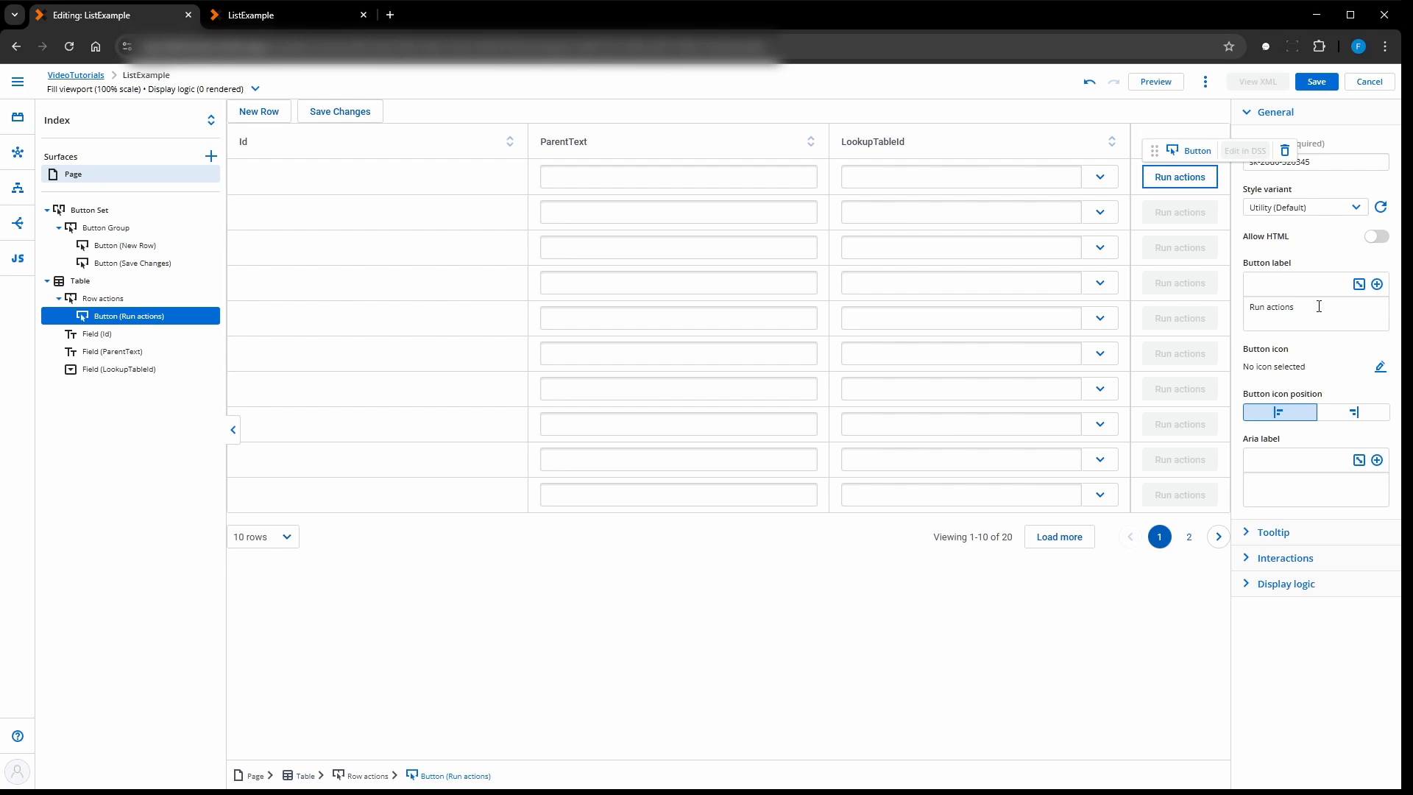
pyautogui.moveTo(1319, 307); pyautogui.dragTo(1249, 311)
pyautogui.write('Delete')
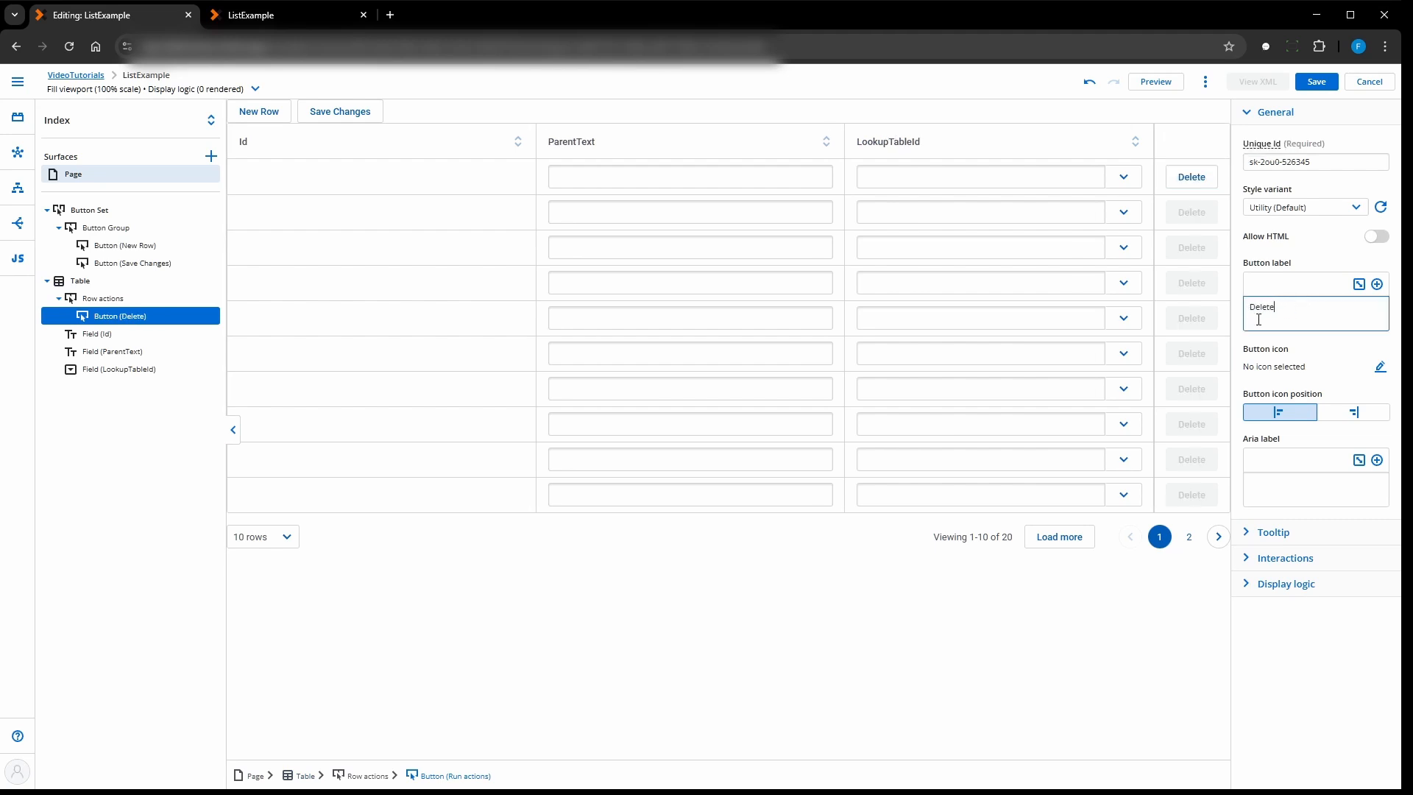
# - Add a click action flow to the Delete row action button and name it "Table click Delete"
pyautogui.click(1249, 561)
pyautogui.click(1324, 650)
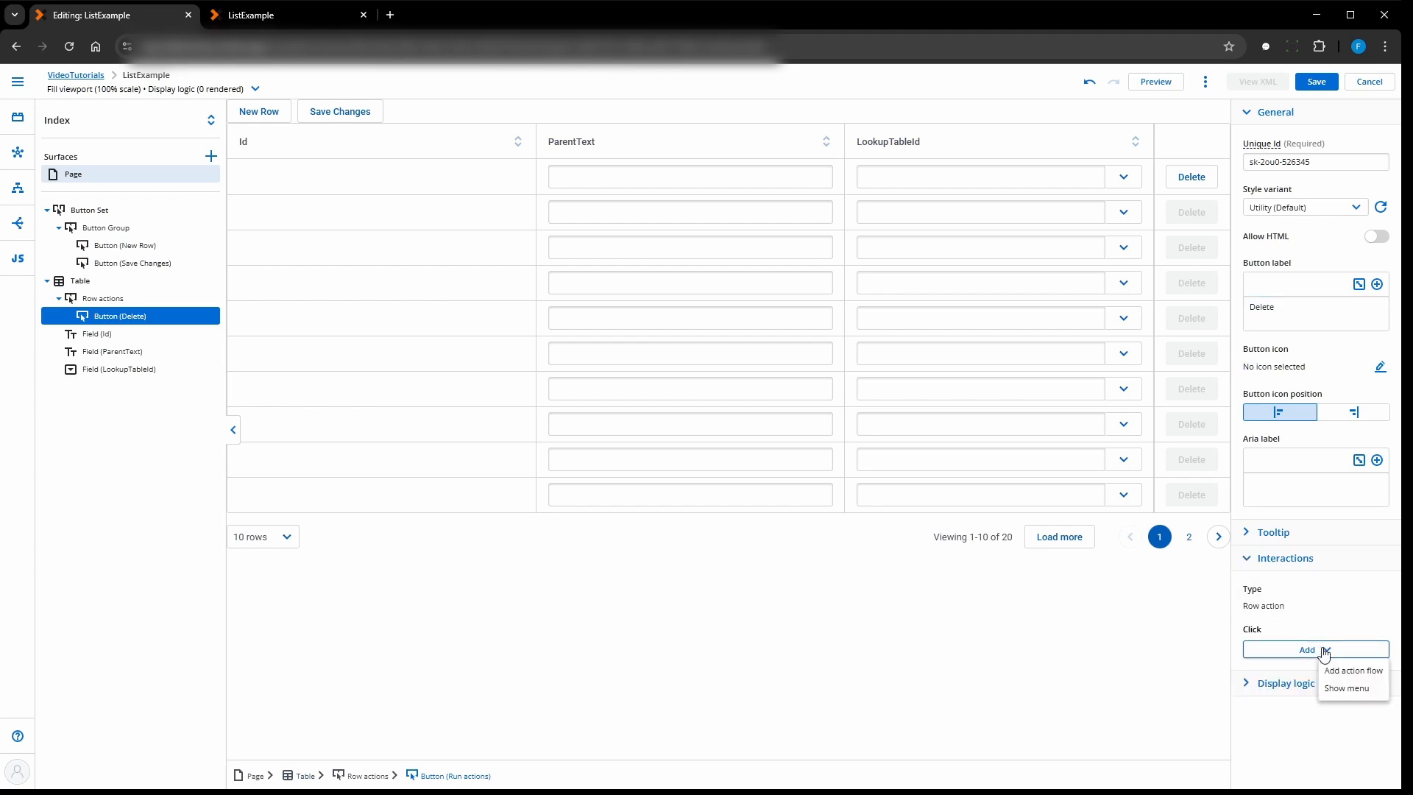
pyautogui.click(1352, 670)
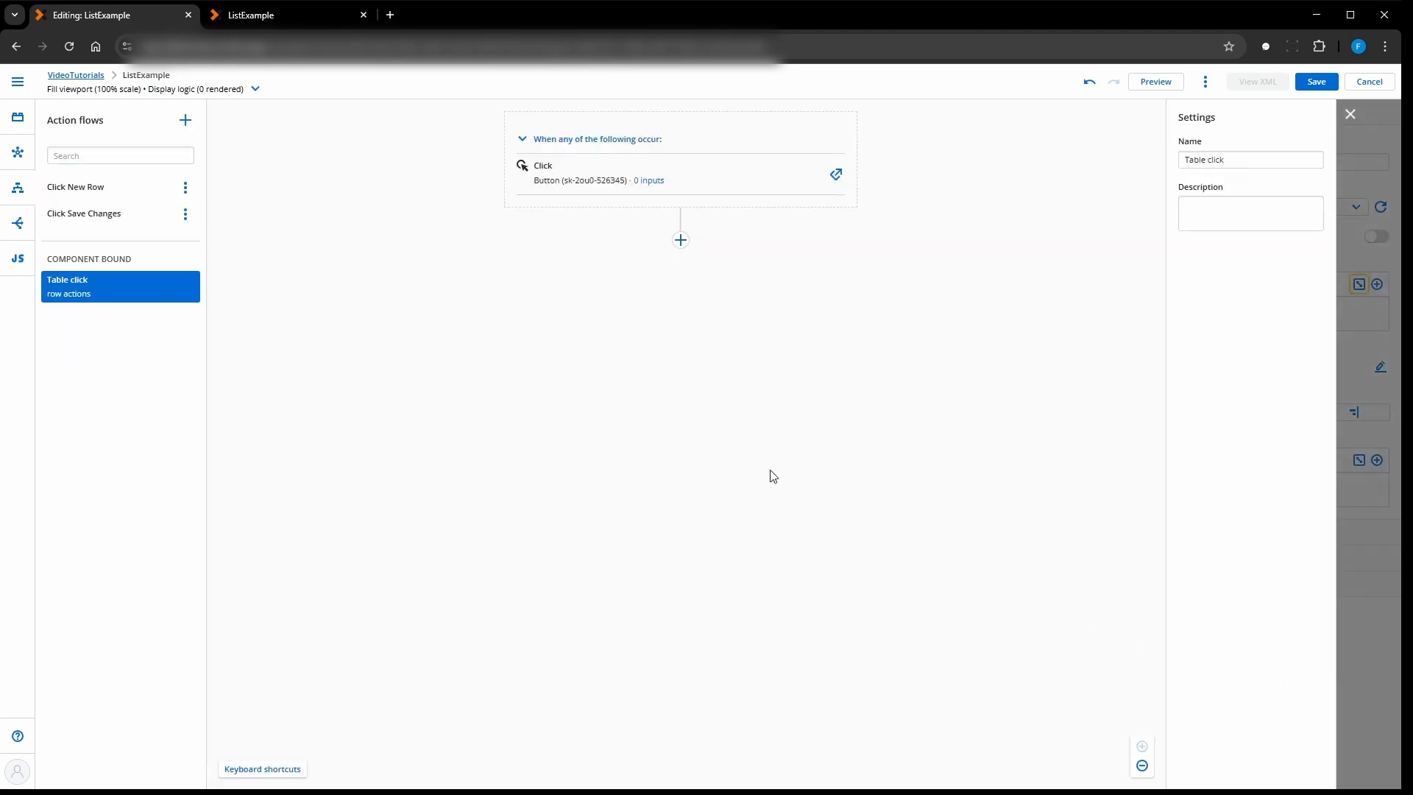
pyautogui.click(1249, 156)
# - Add a Mark rows for deletion action to the delete flow, using the Parent model and the rows in context
pyautogui.click(679, 240)
pyautogui.scroll(-4, 791, 401)
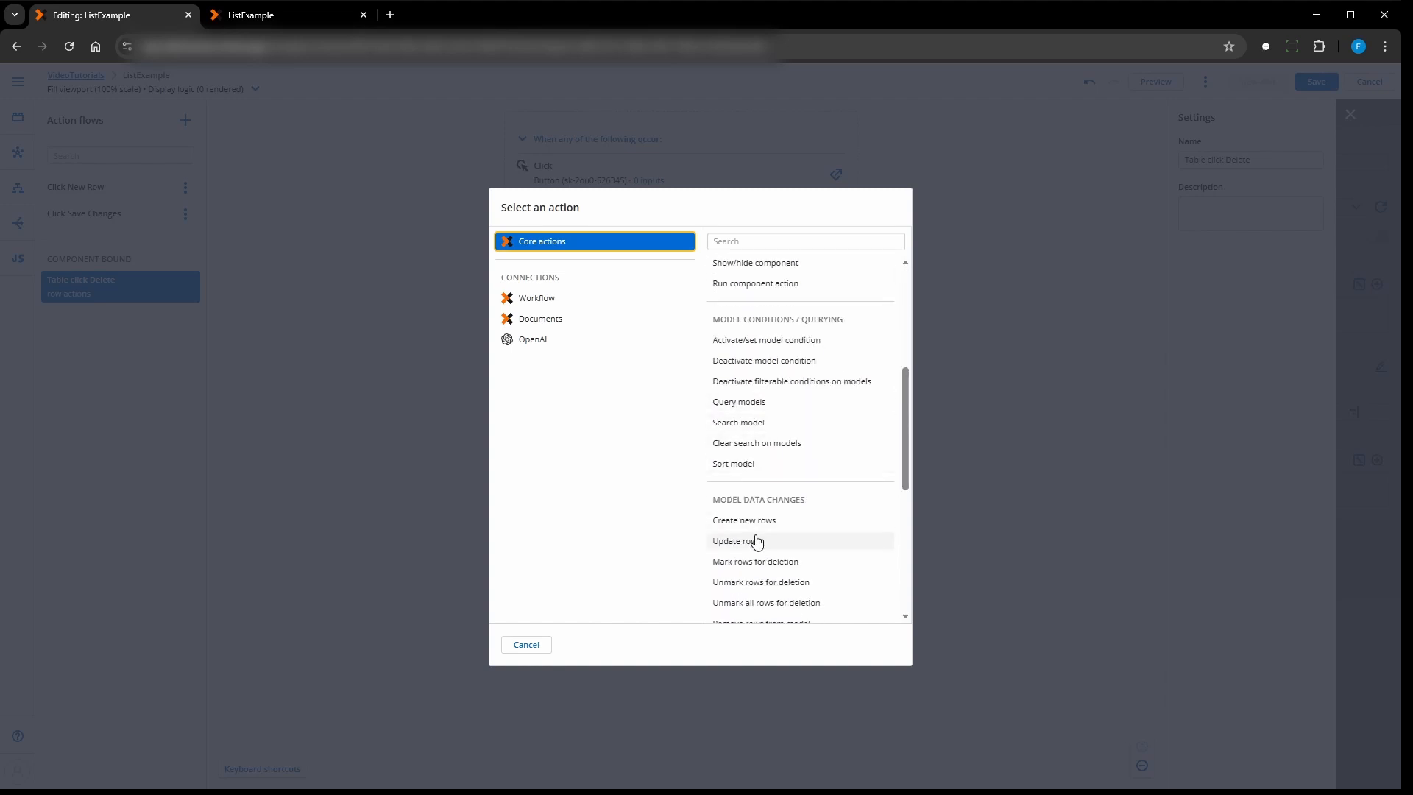
pyautogui.scroll(-2, 756, 539)
pyautogui.click(756, 416)
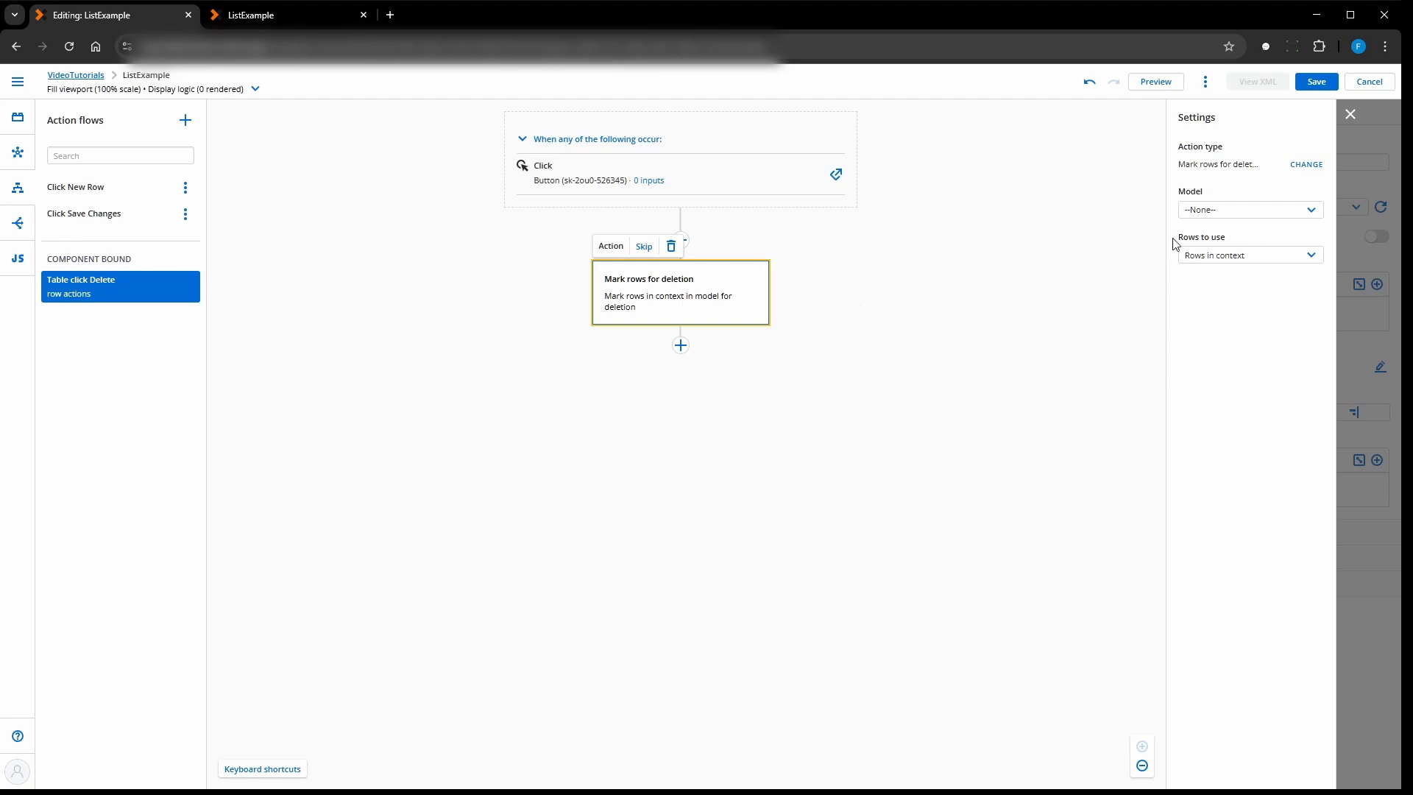
pyautogui.click(1222, 209)
pyautogui.click(1218, 251)
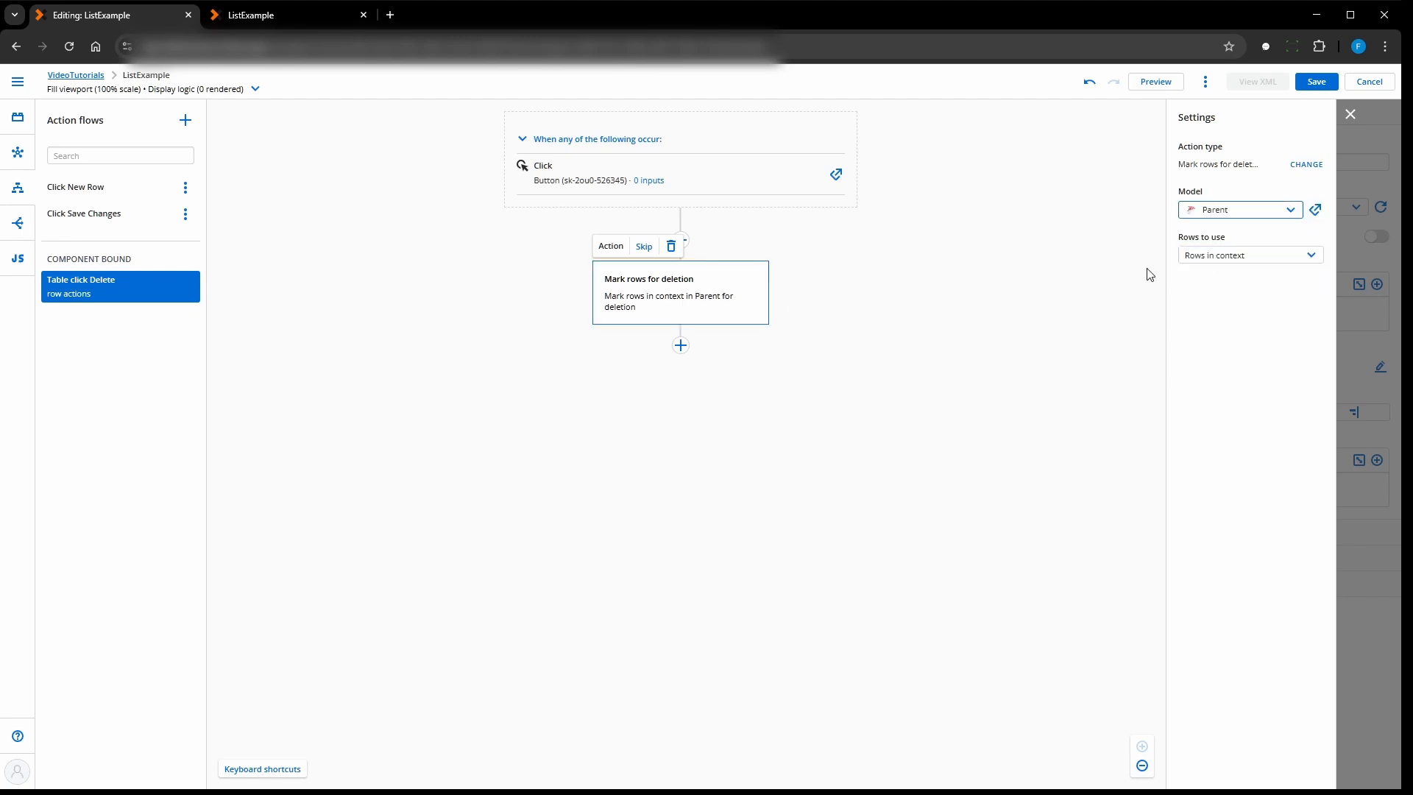
# - Add a Save model changes action for Parent after the deletion marking, with rollback of the entire save on any error
pyautogui.click(681, 345)
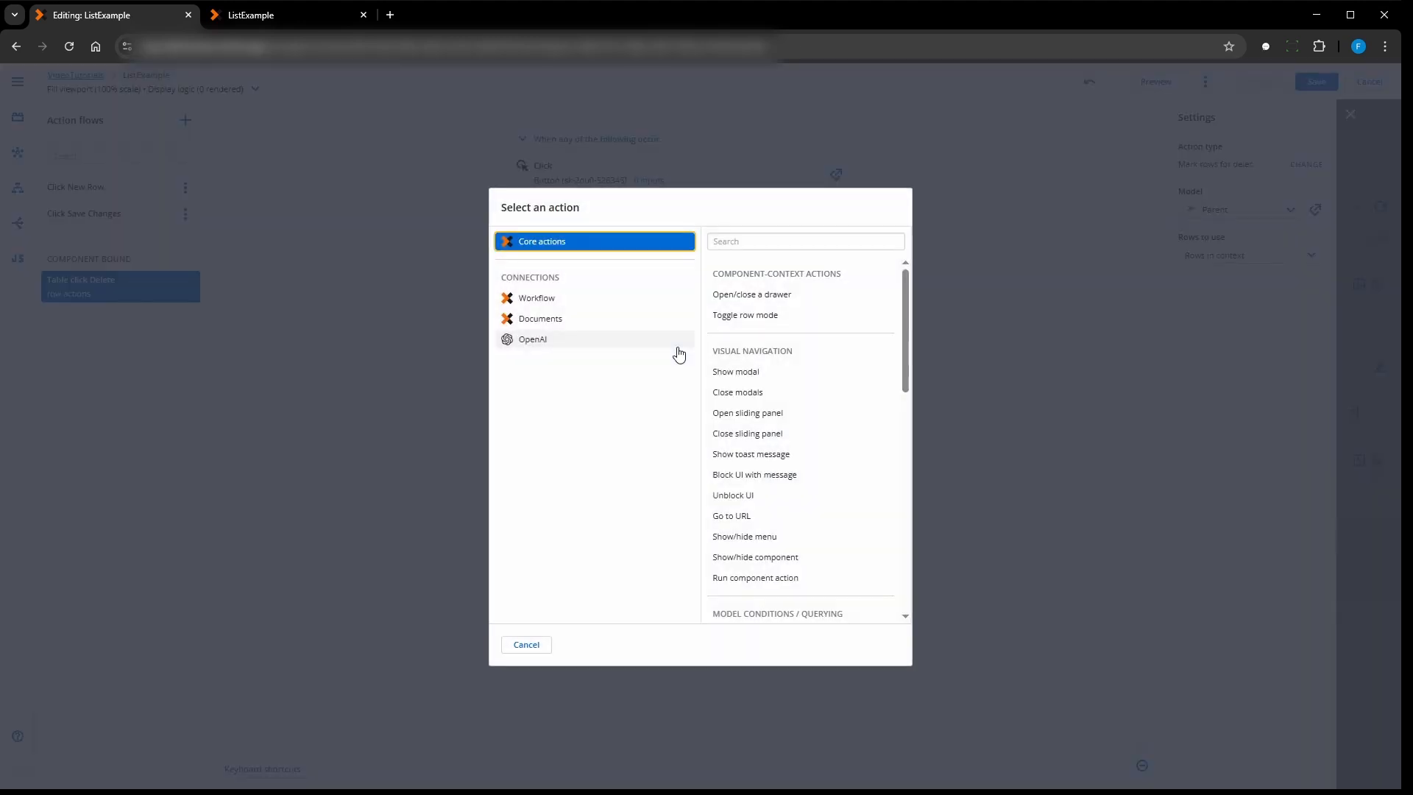
pyautogui.scroll(-6, 799, 418)
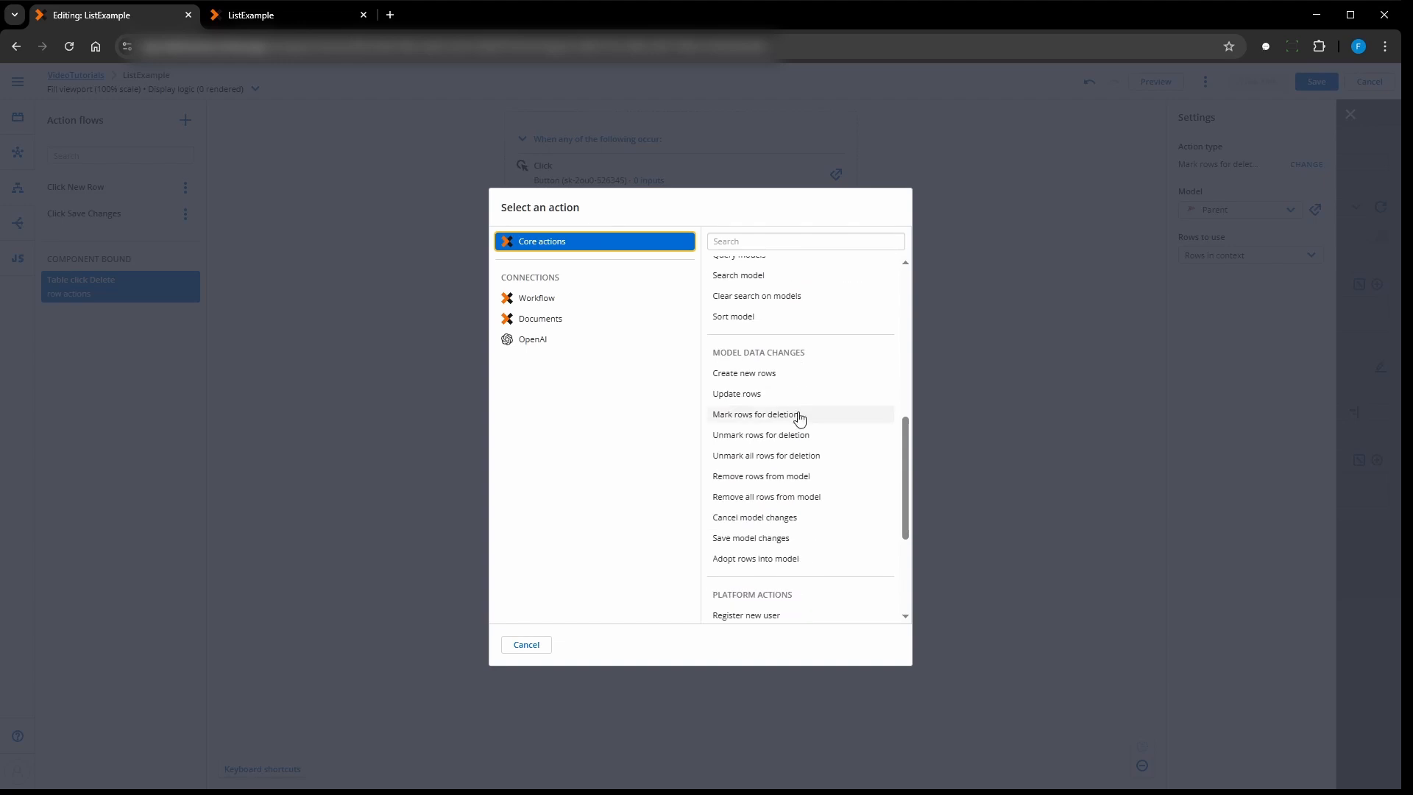
pyautogui.click(751, 538)
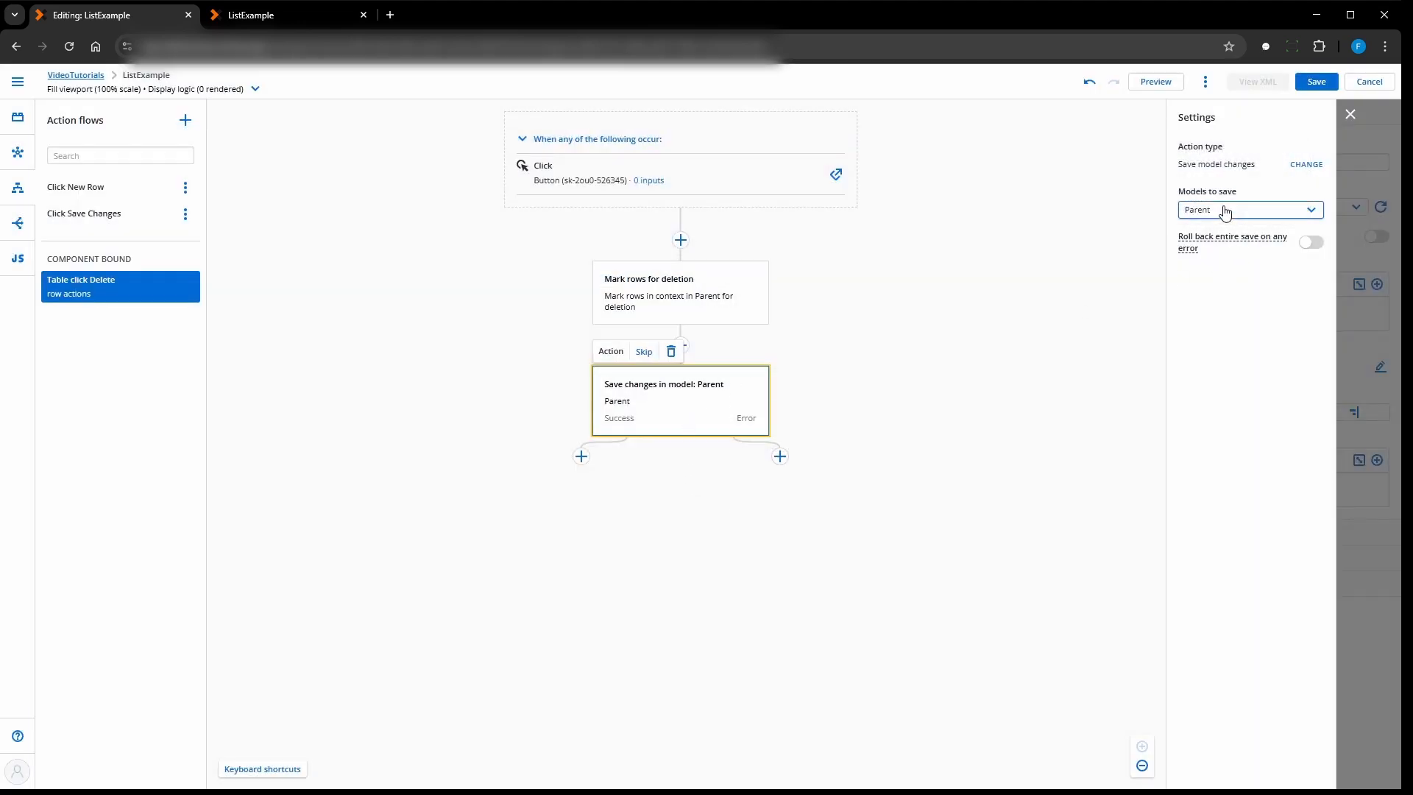
pyautogui.click(1308, 243)
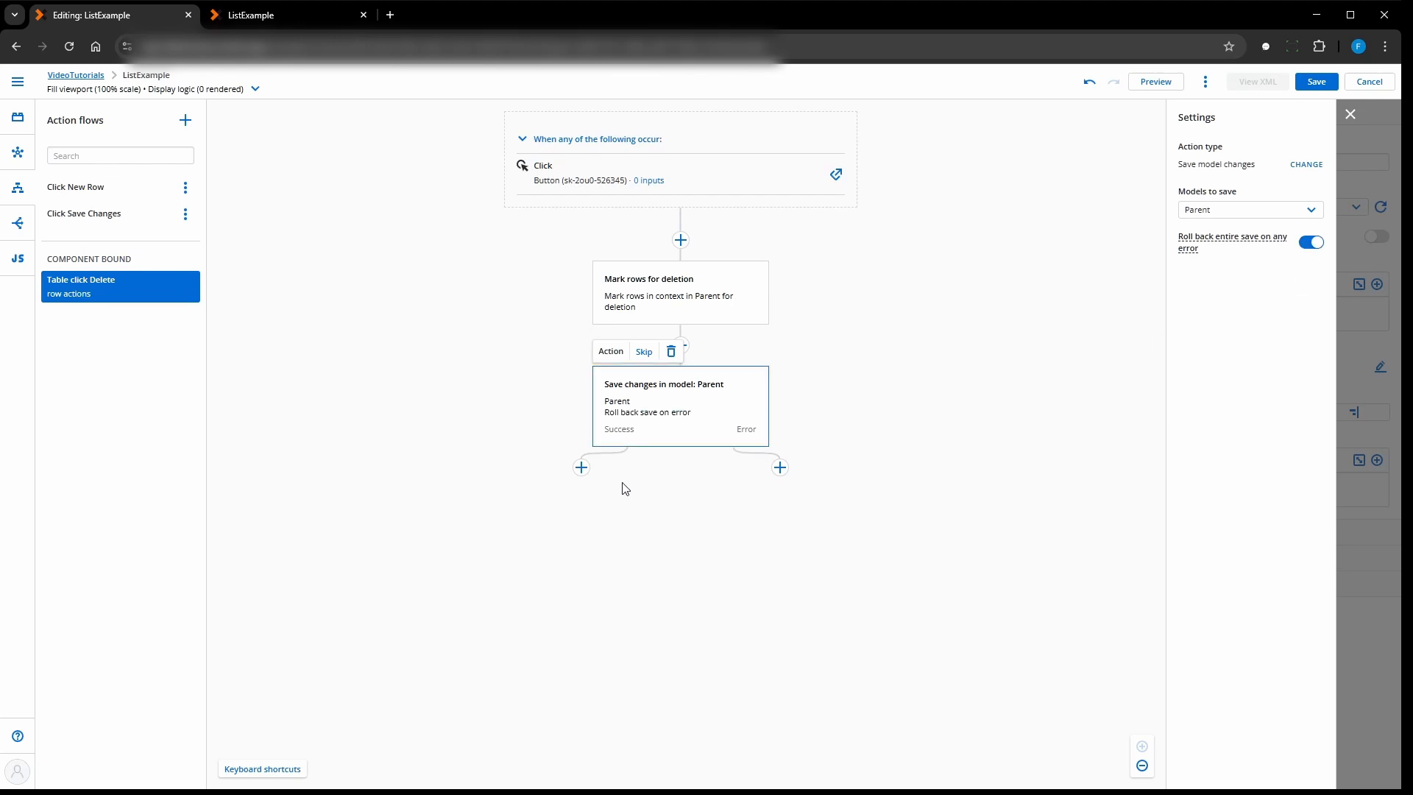
# - Add a Query models action for Parent on the save action's success branch, then save the page and close the flow editor
pyautogui.click(581, 467)
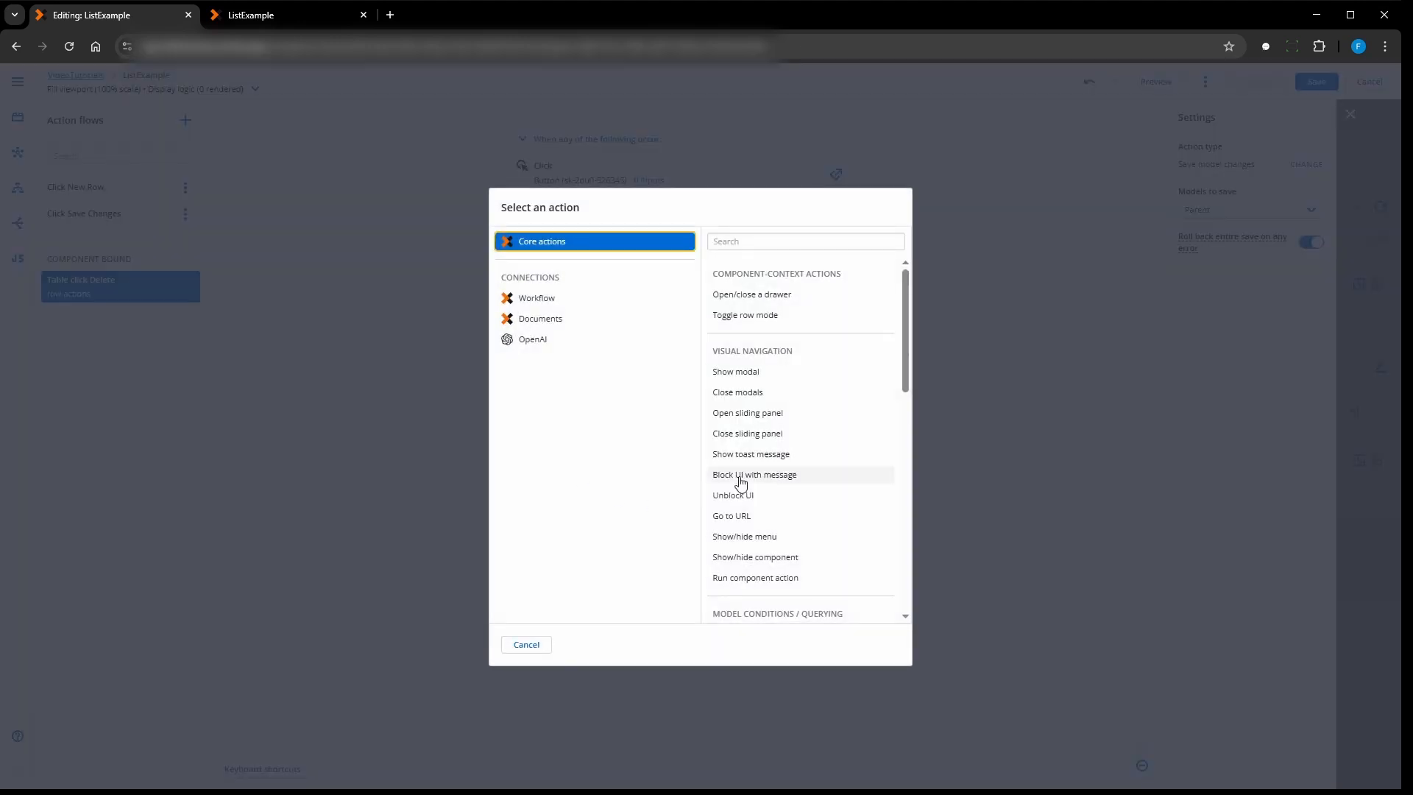
pyautogui.scroll(-4, 767, 417)
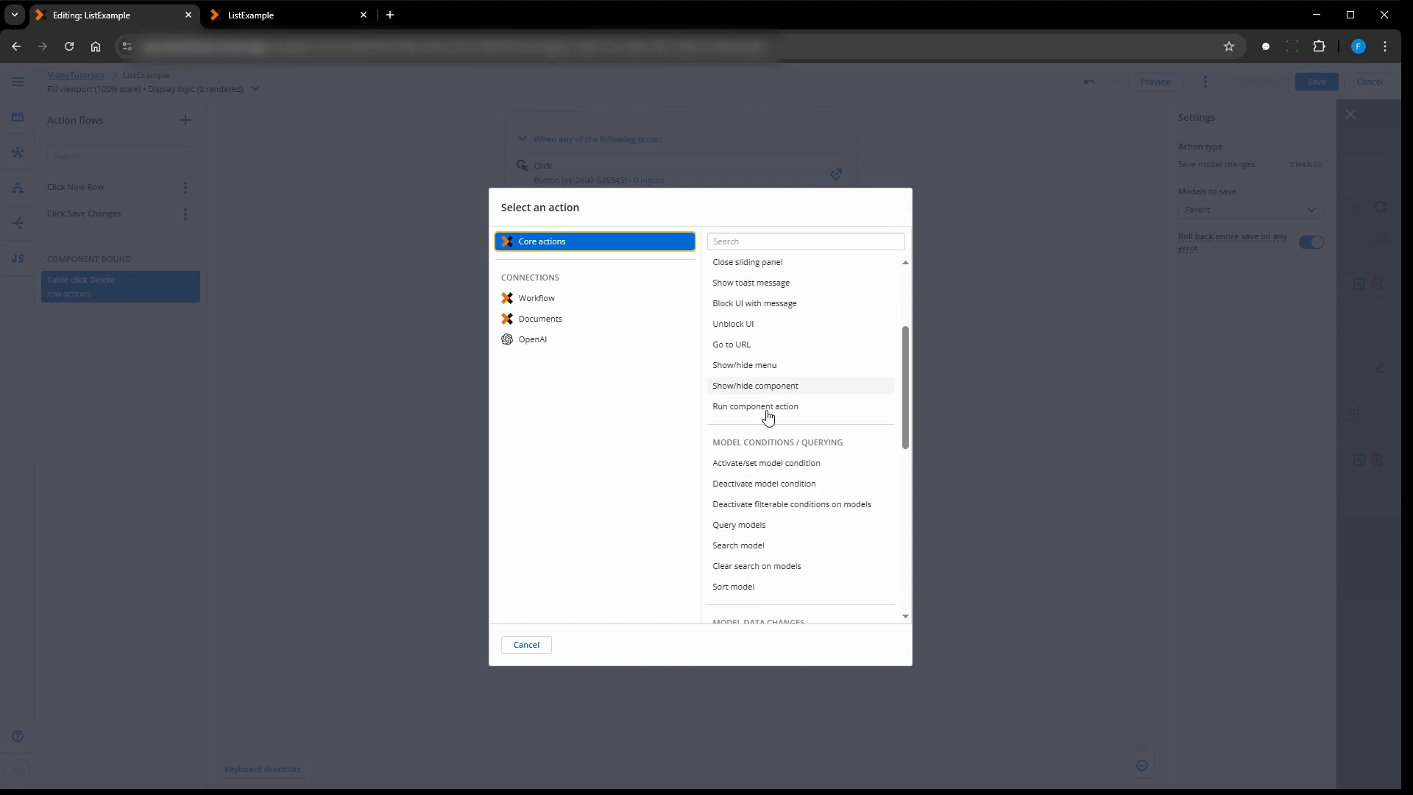
pyautogui.click(738, 401)
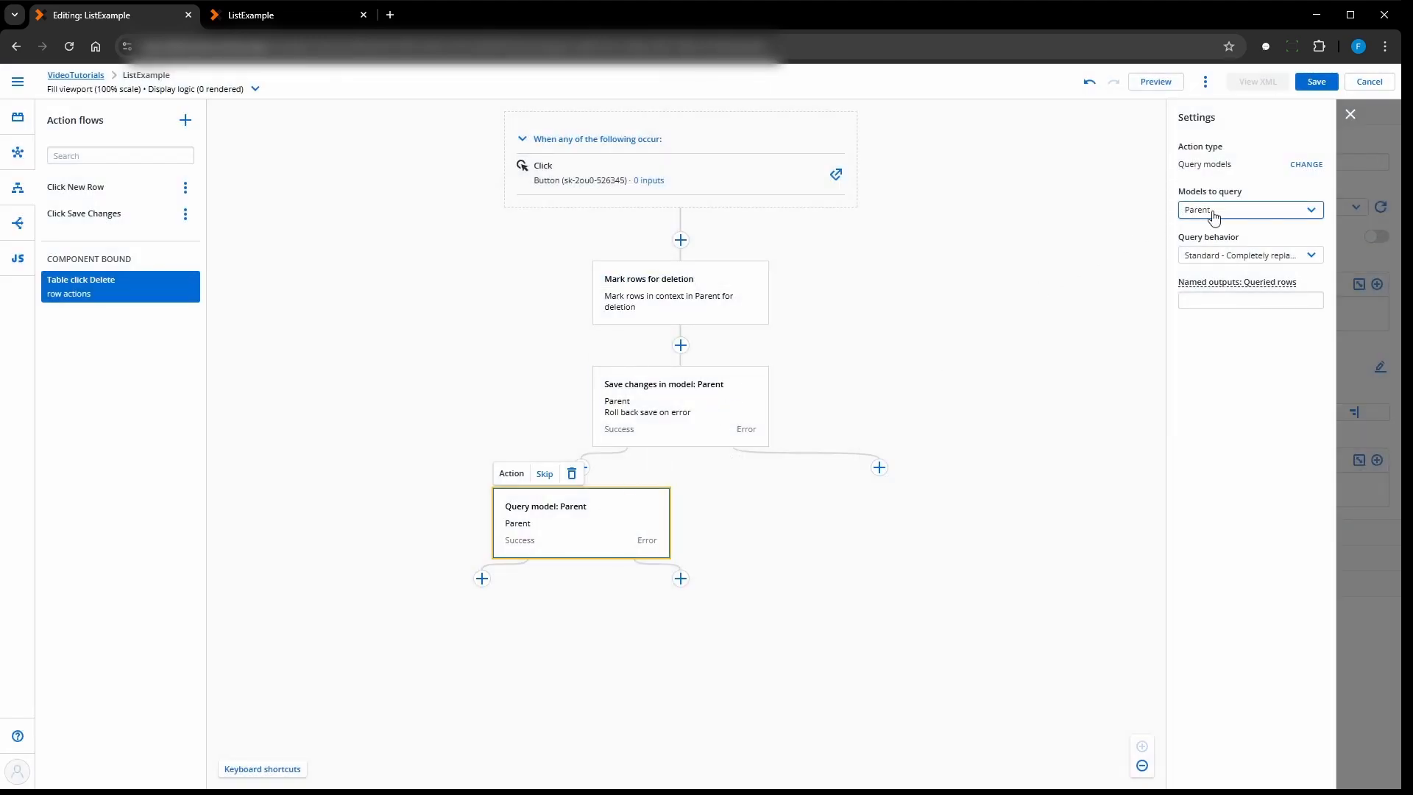
pyautogui.click(1314, 82)
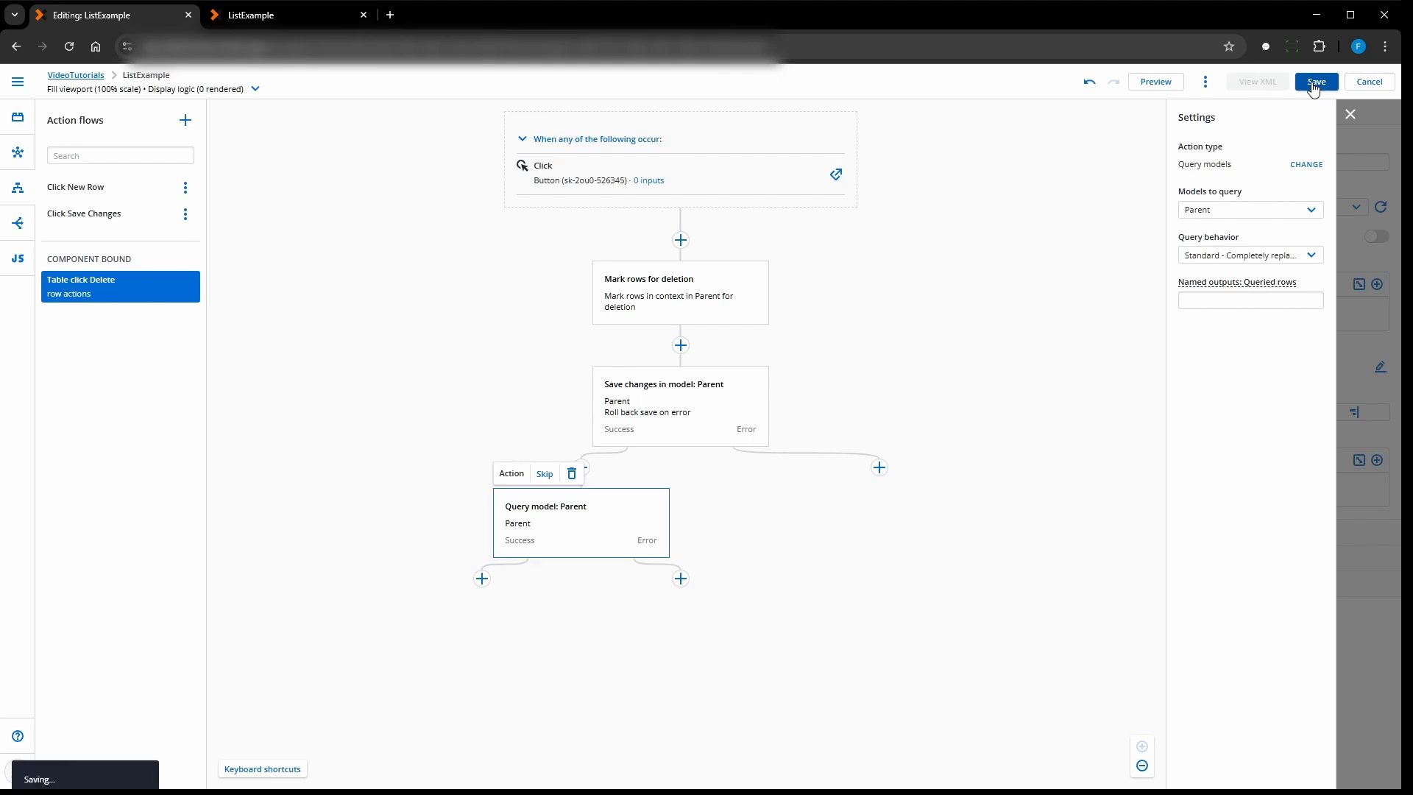
pyautogui.click(1350, 116)
# - Reload the ListExample preview and delete the row with ParentText "test"
pyautogui.click(253, 20)
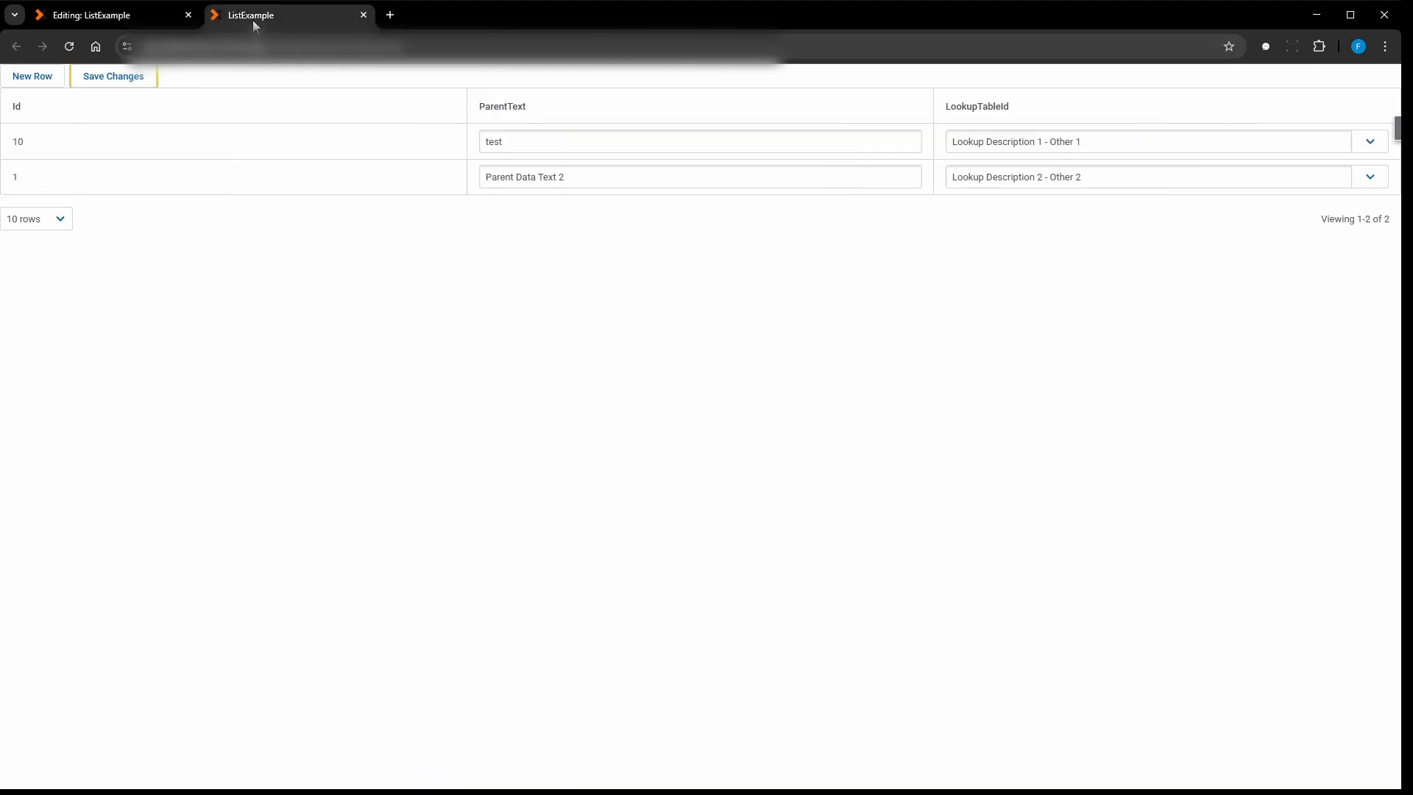
pyautogui.click(69, 46)
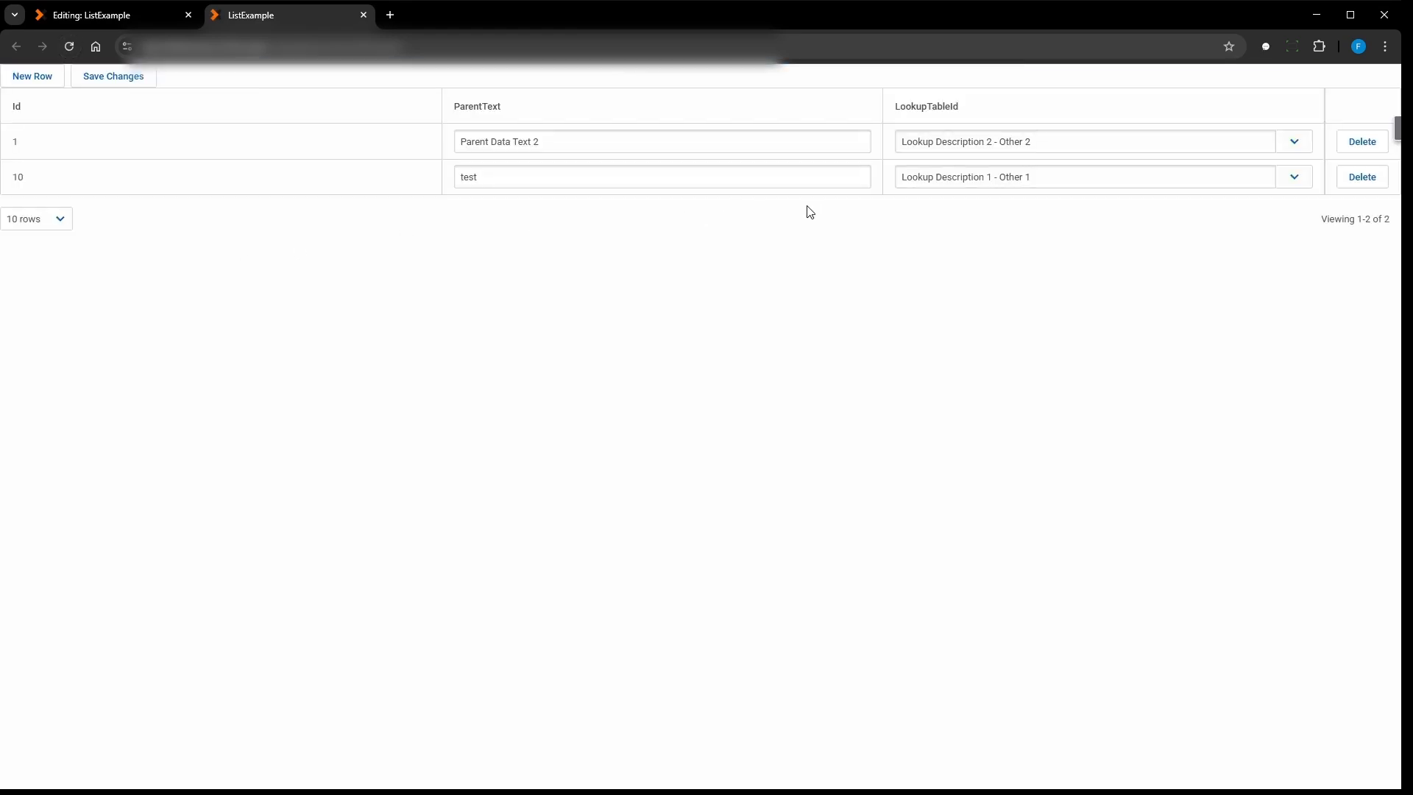
pyautogui.click(1362, 178)
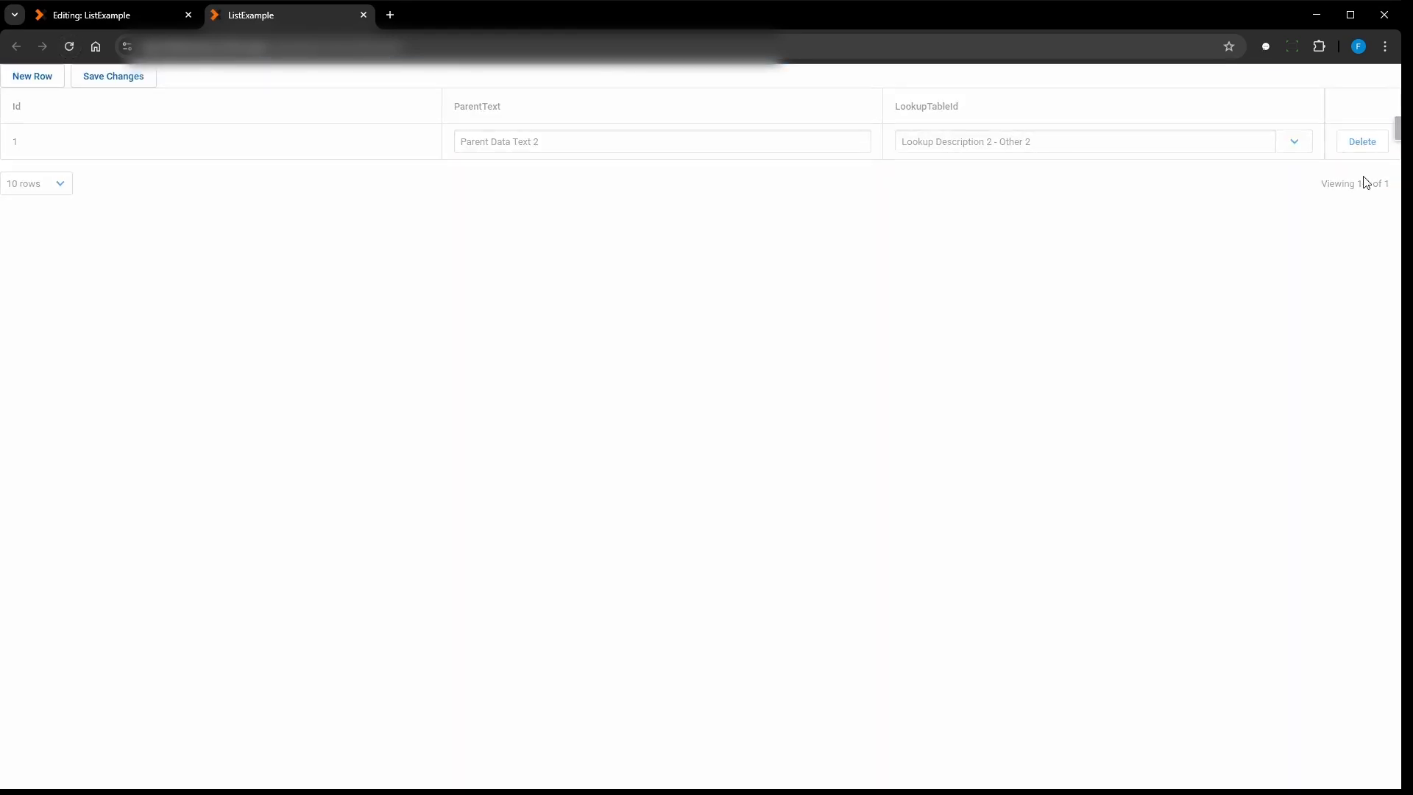